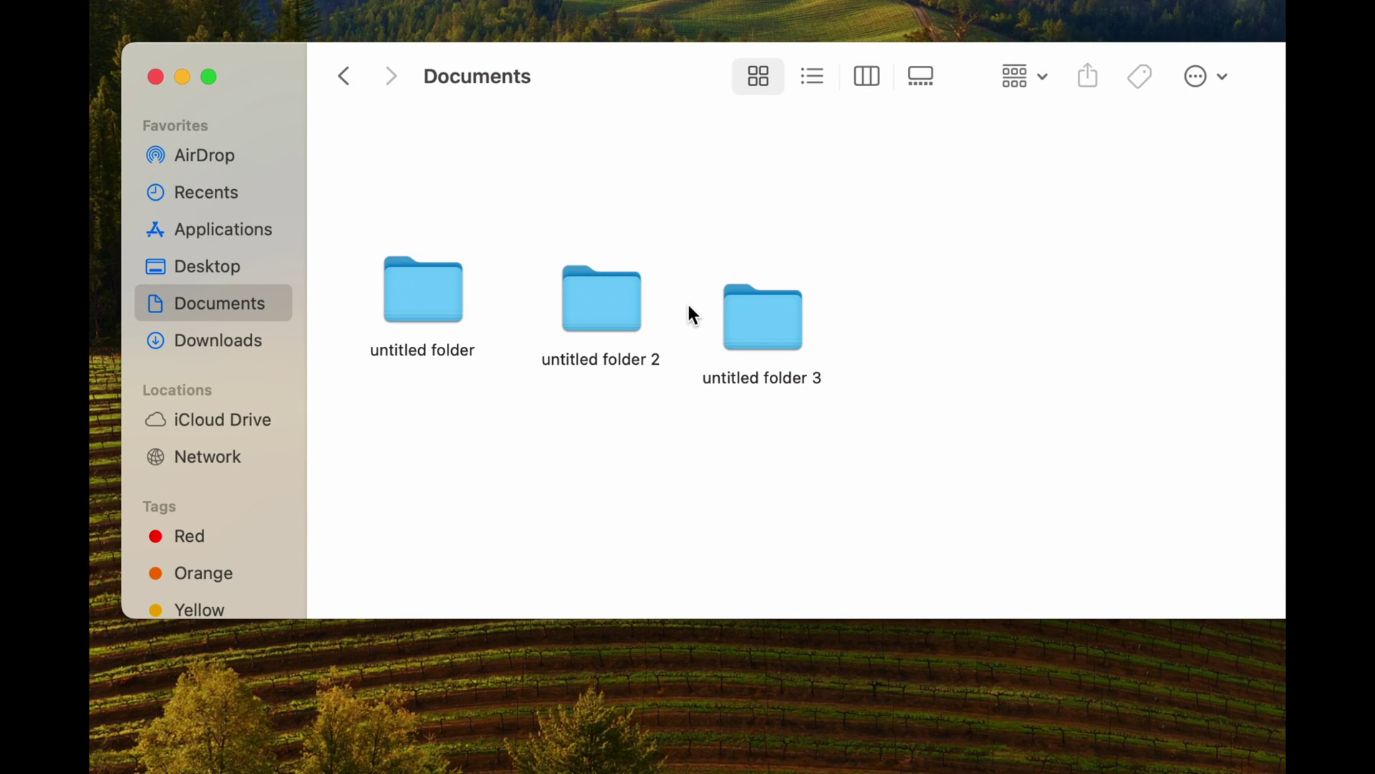
# Step: Move untitled folder 3 and untitled folder 2 from Documents to the Trash
pyautogui.rightClick(765, 318)
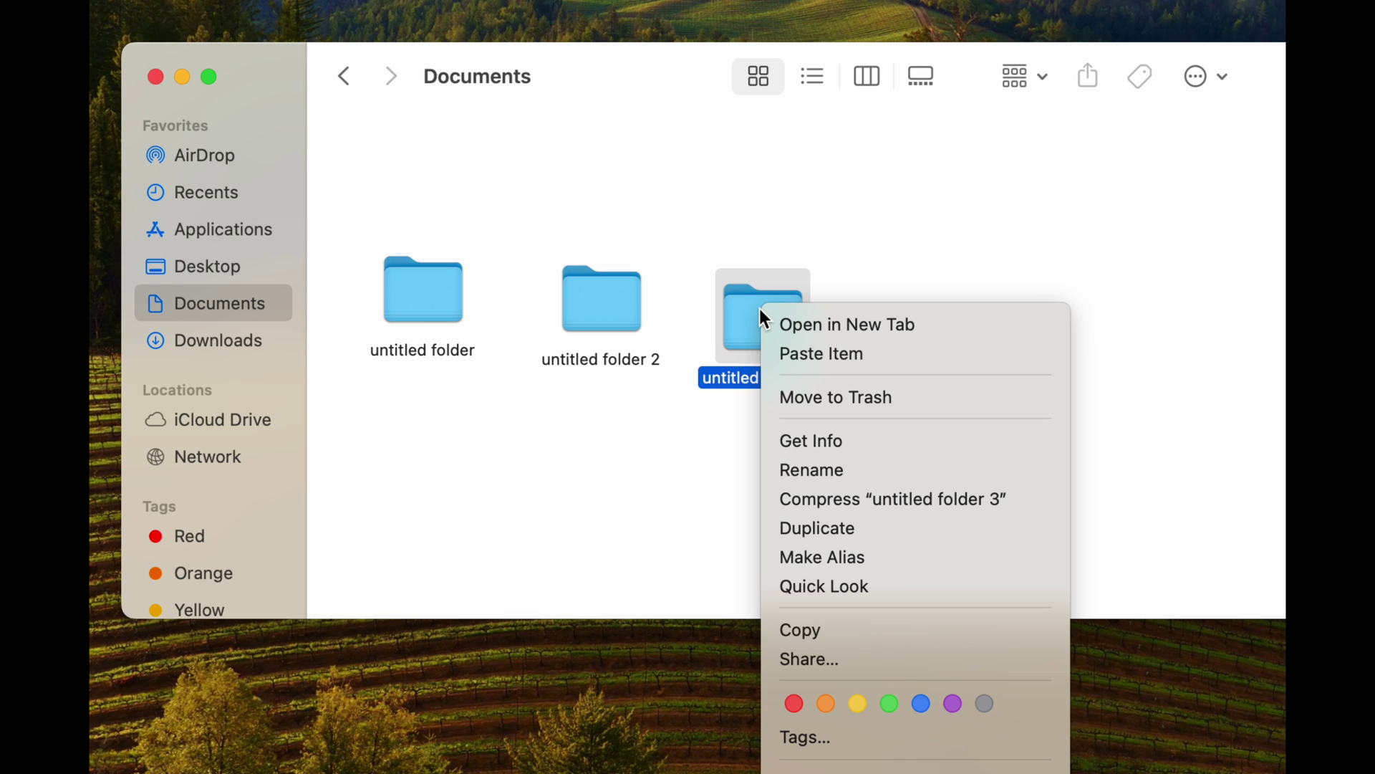
pyautogui.click(897, 393)
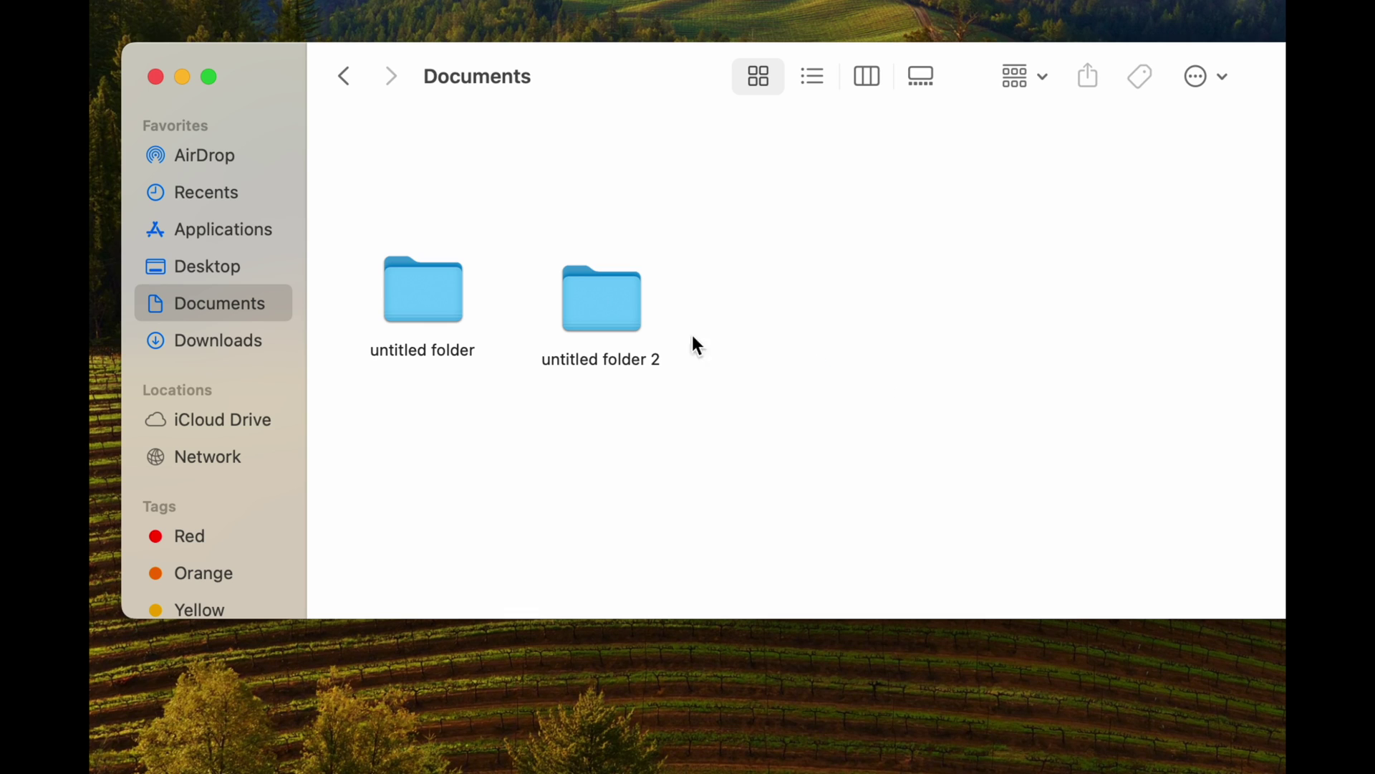
pyautogui.click(613, 313)
pyautogui.moveTo(614, 313); pyautogui.dragTo(677, 225)
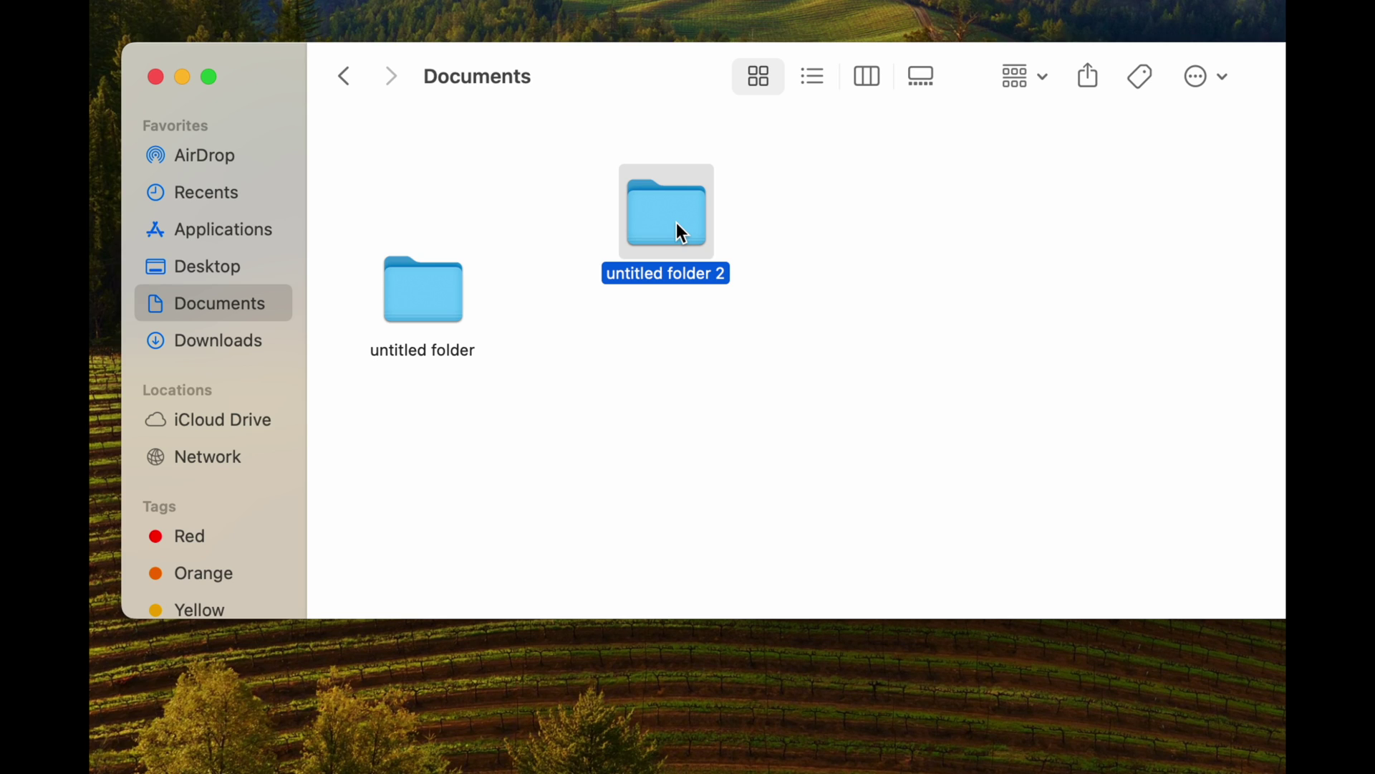
pyautogui.press('super+BackSpace')
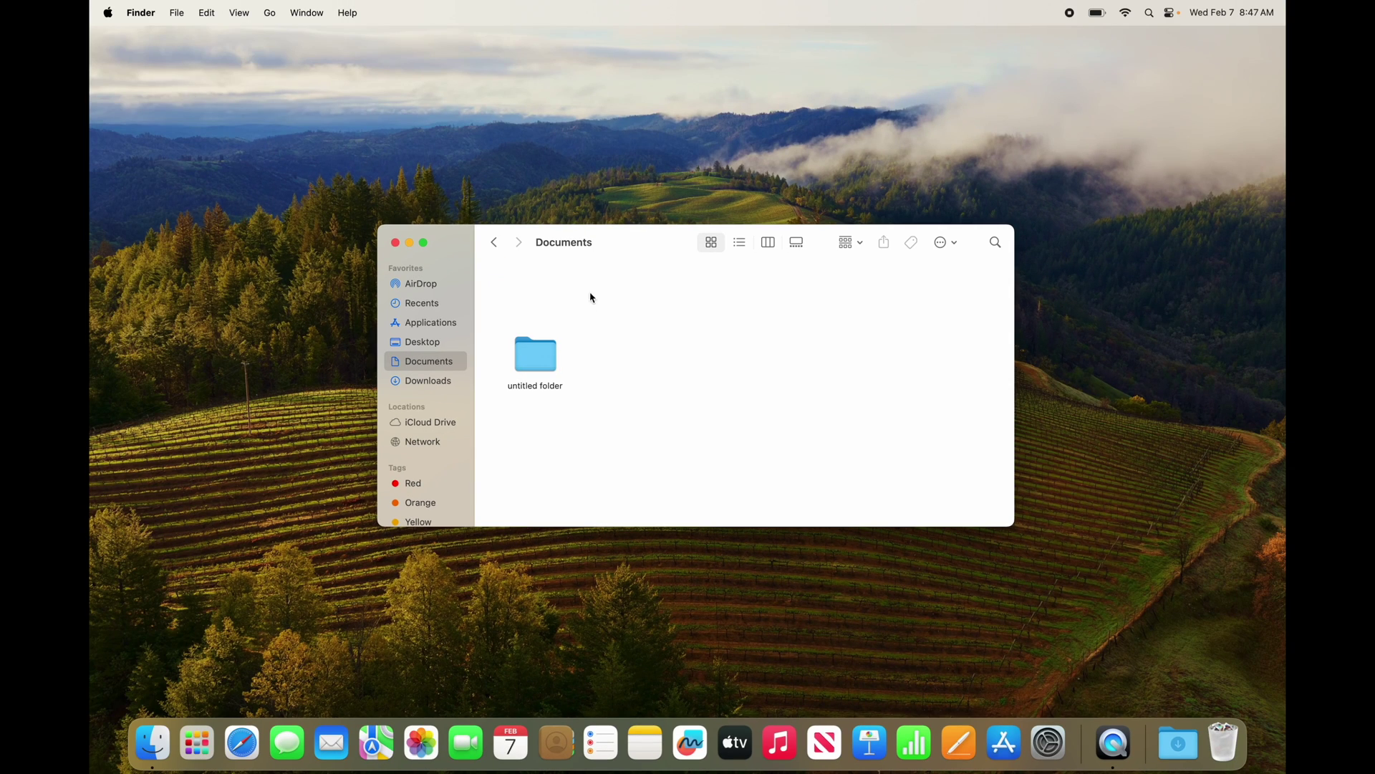
pyautogui.click(606, 104)
# Step: Drag untitled folder onto the Dock's Trash and close the empty Documents window
pyautogui.moveTo(630, 257); pyautogui.dragTo(597, 212)
pyautogui.moveTo(495, 318); pyautogui.dragTo(1224, 738)
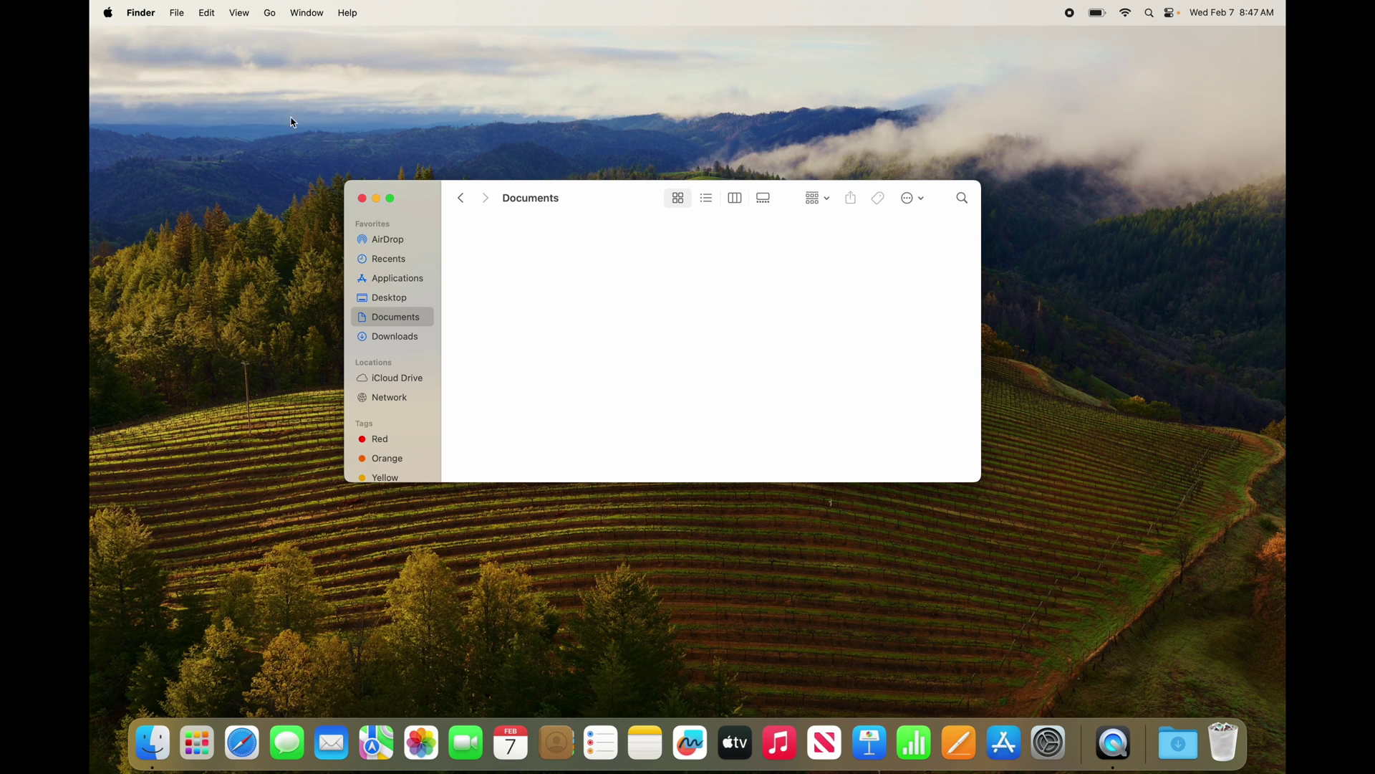
pyautogui.click(361, 198)
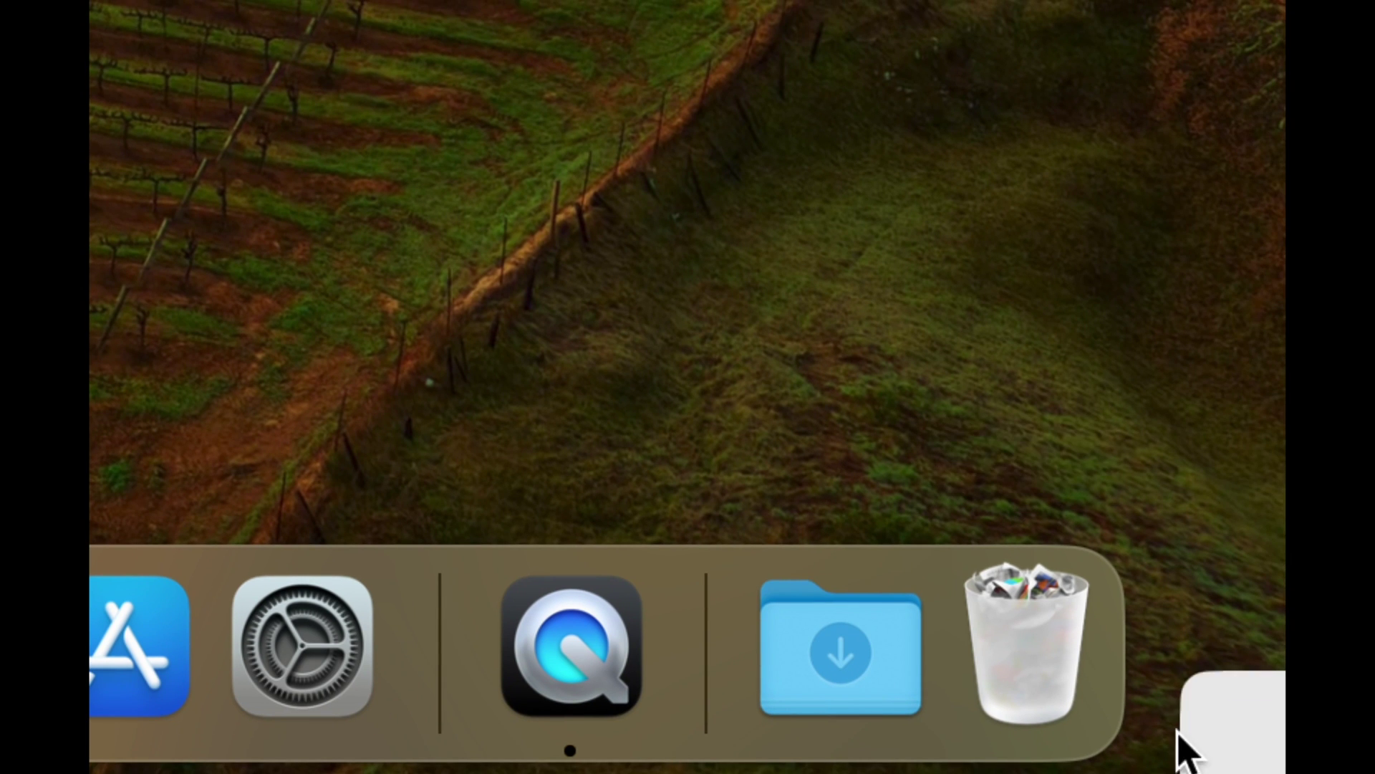
# Step: Open the Trash from the Dock and empty it, confirming with Empty Trash
pyautogui.rightClick(1030, 675)
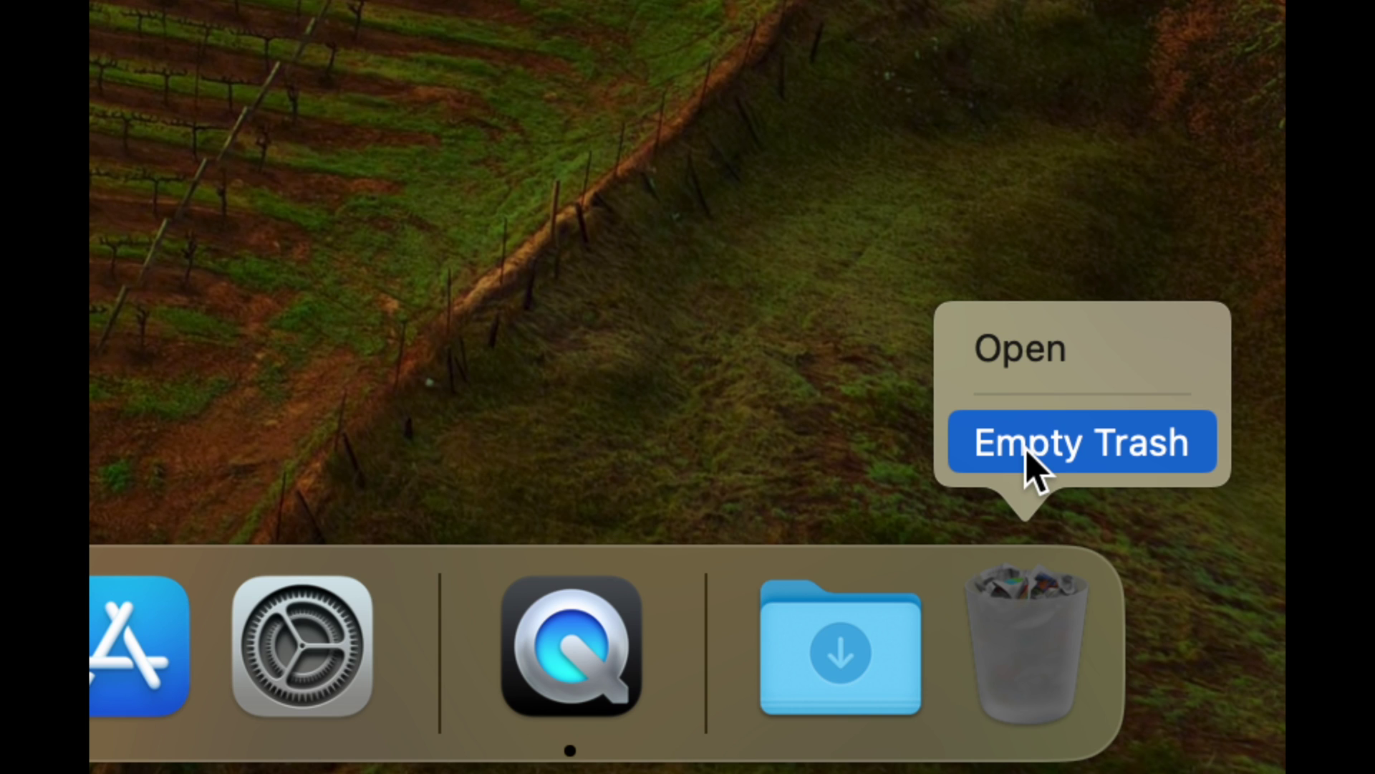
pyautogui.click(1061, 632)
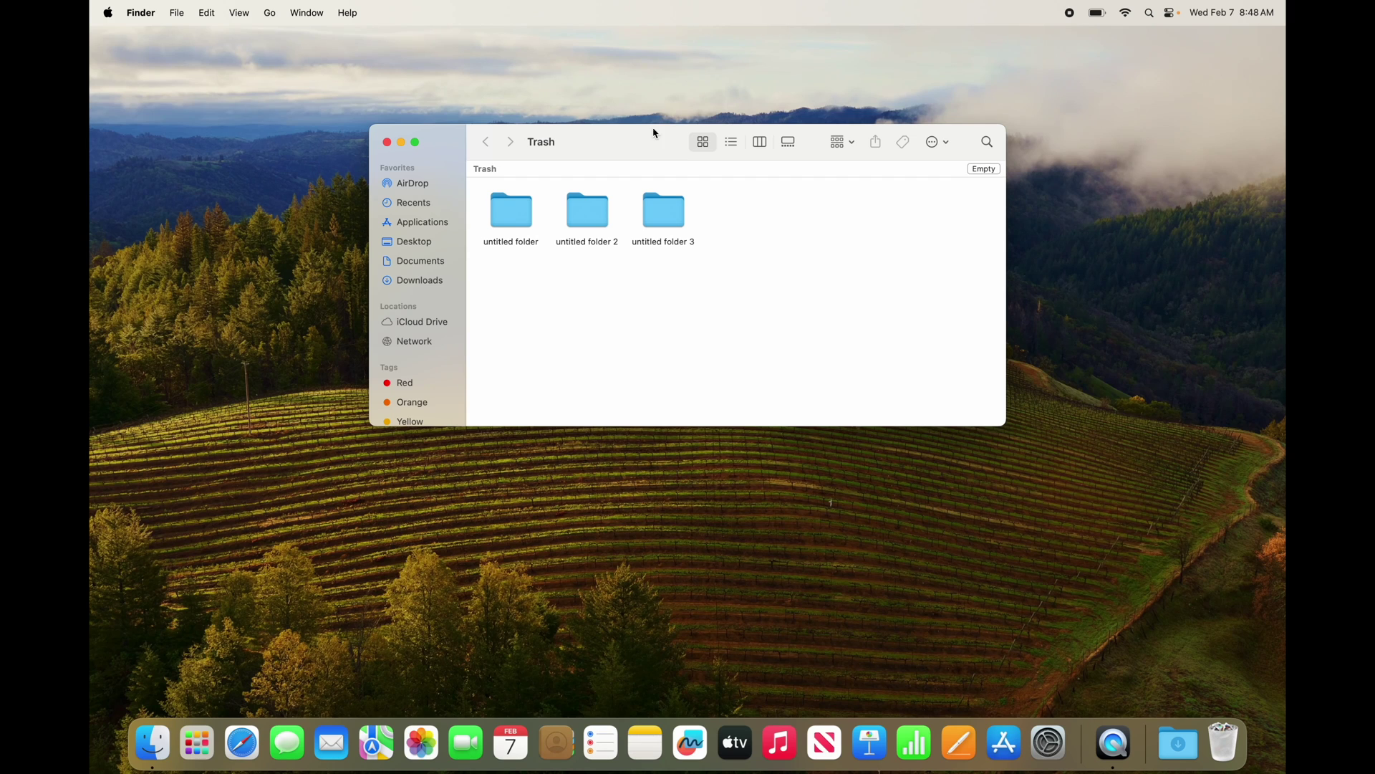
pyautogui.moveTo(654, 131); pyautogui.dragTo(644, 213)
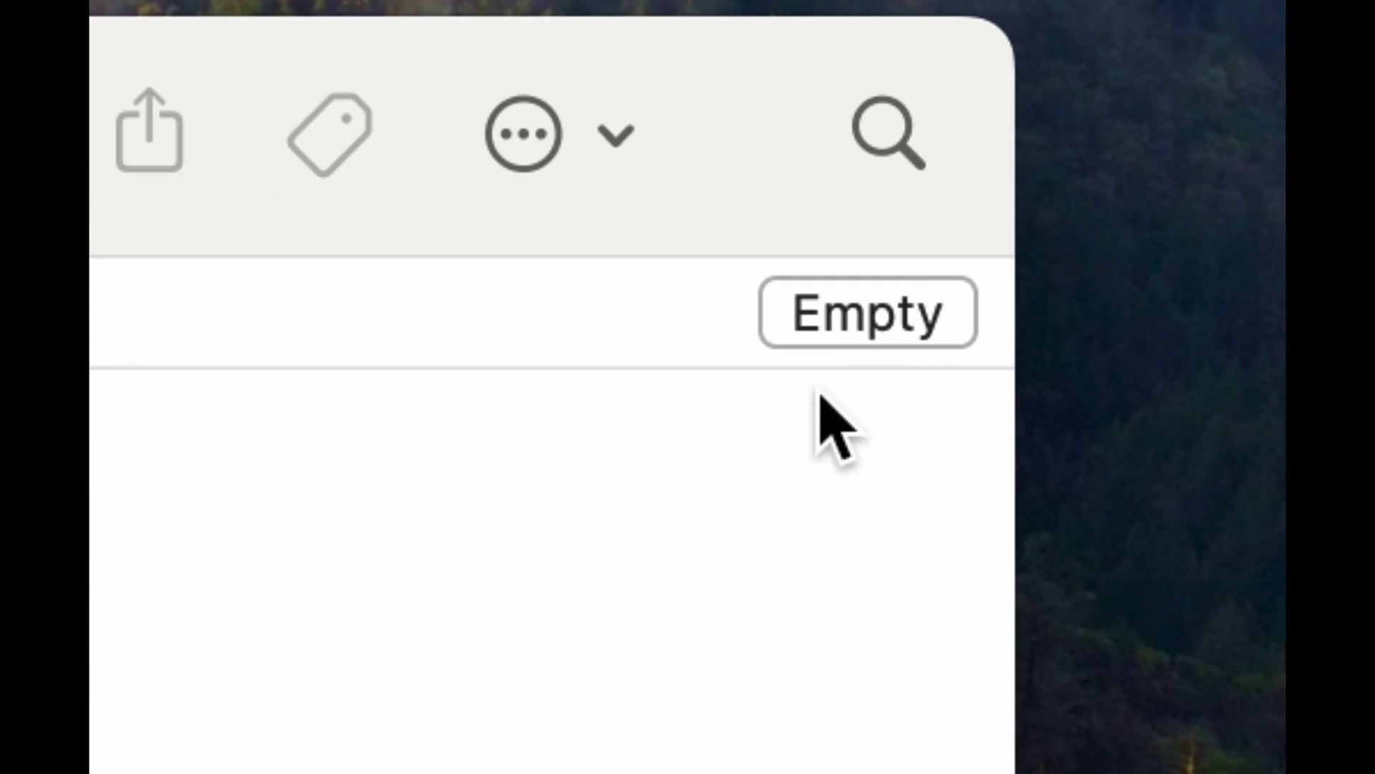
pyautogui.click(866, 324)
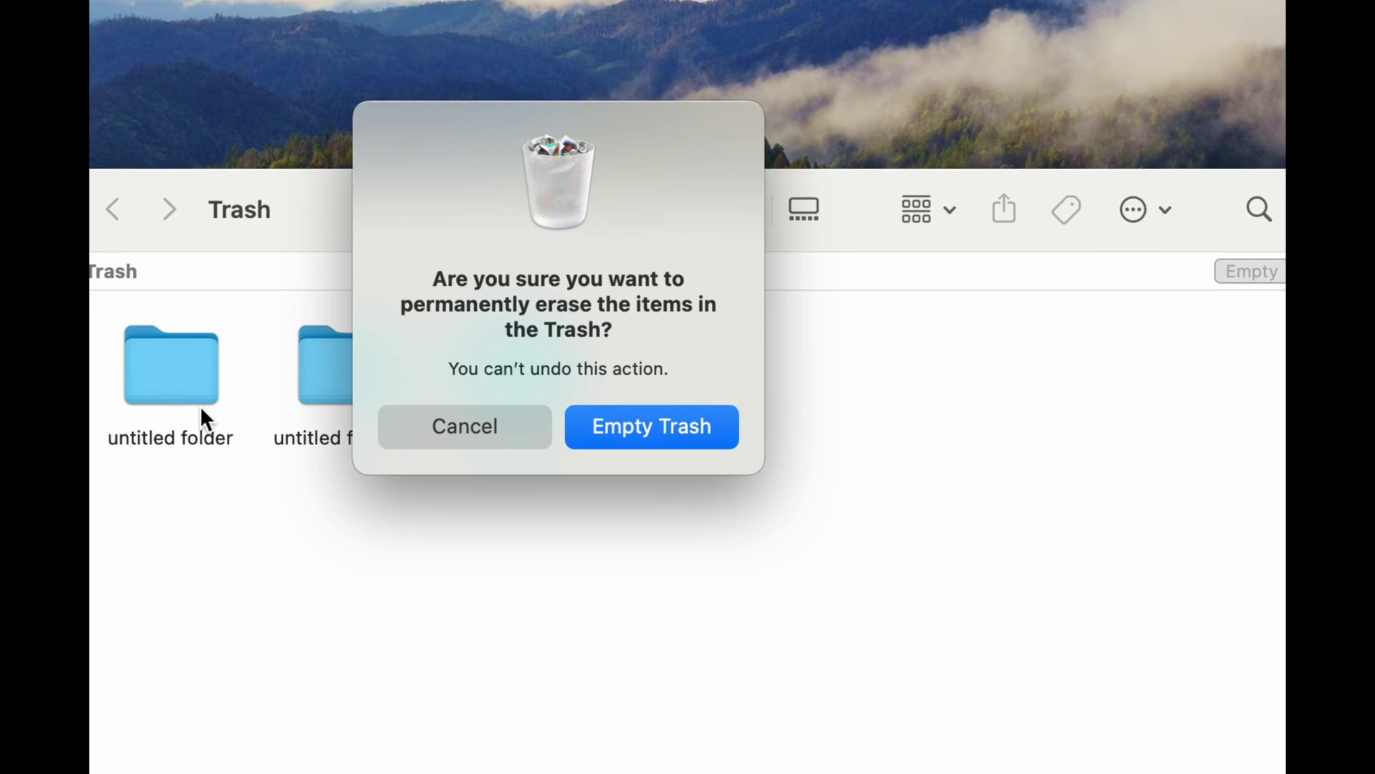
pyautogui.click(645, 427)
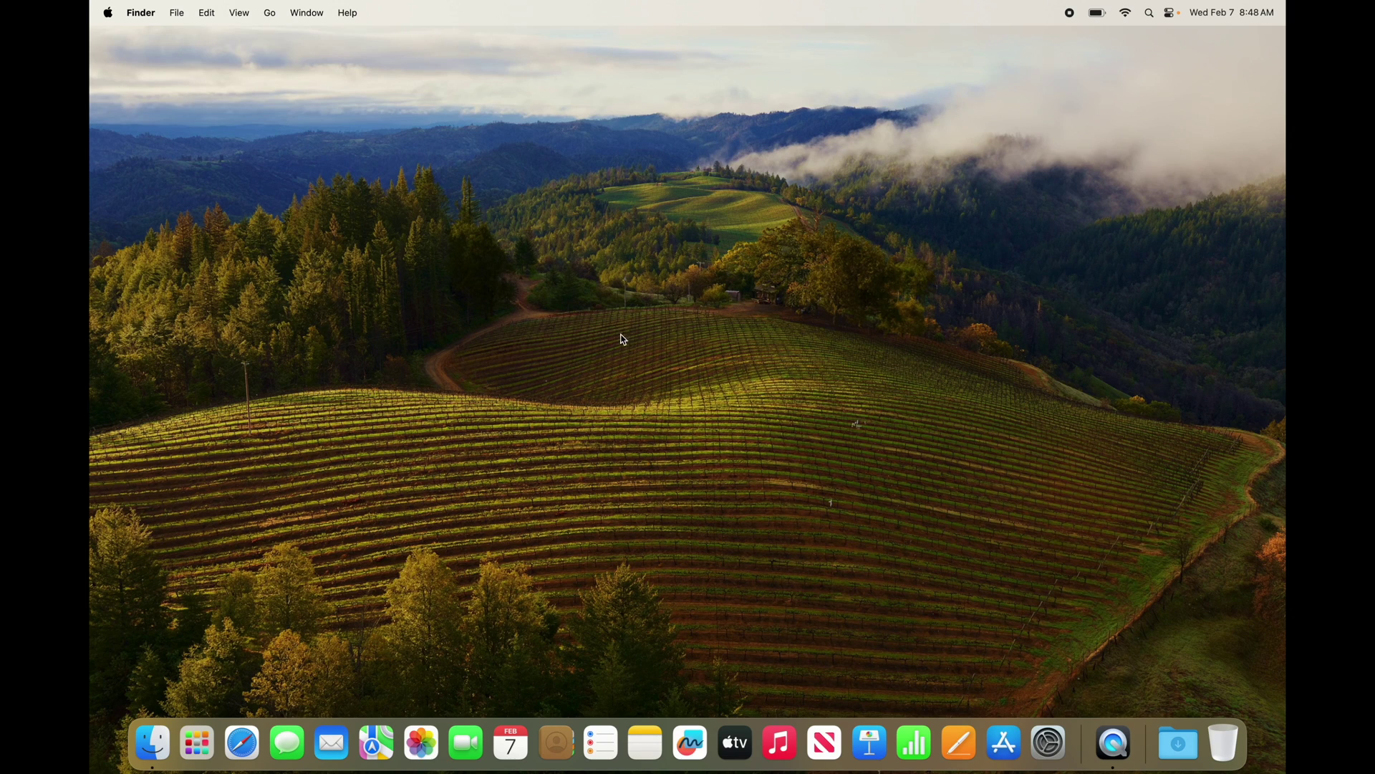
# Step: Show Applications in an enlarged Finder window, browse Utilities, then go back to Applications
pyautogui.click(159, 744)
pyautogui.moveTo(583, 325); pyautogui.dragTo(540, 174)
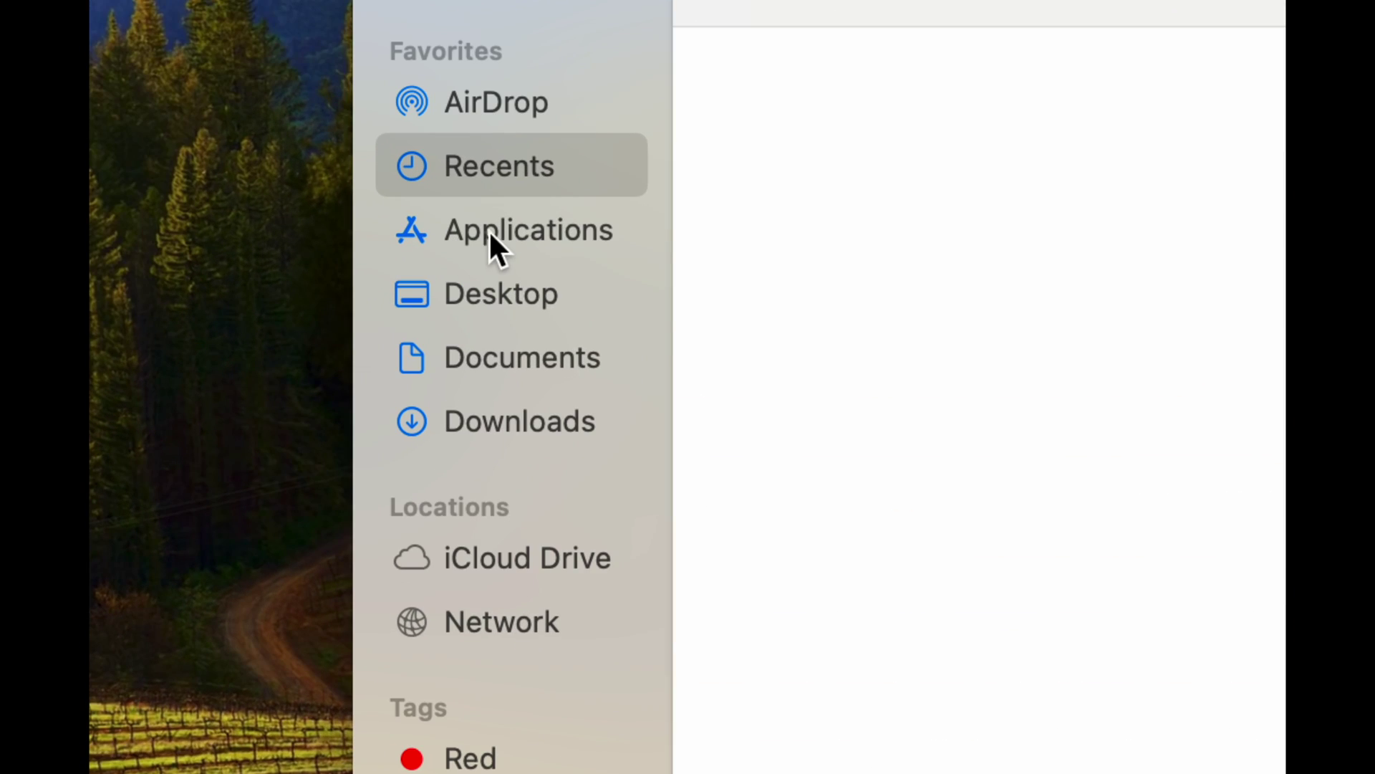
pyautogui.click(501, 245)
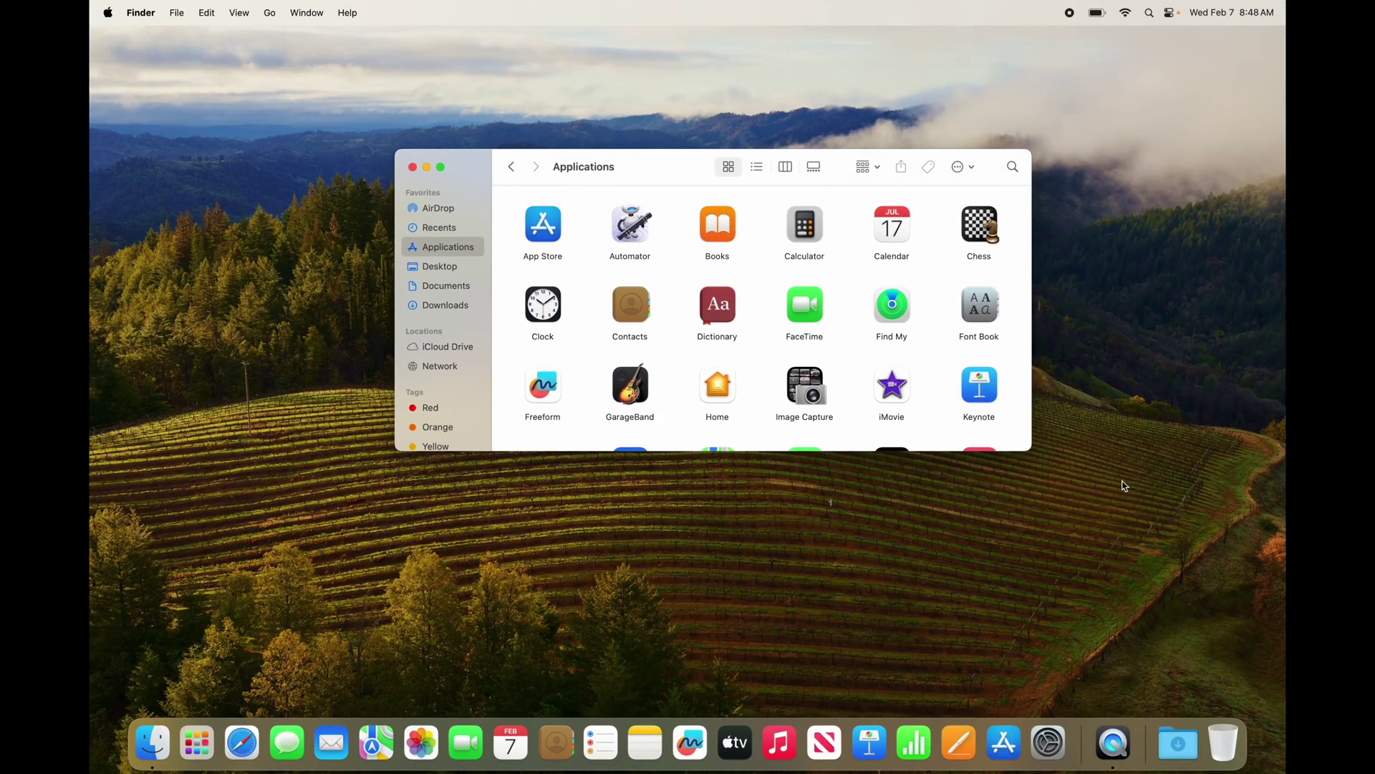
pyautogui.doubleClick(1030, 450)
pyautogui.moveTo(676, 167); pyautogui.dragTo(514, 103)
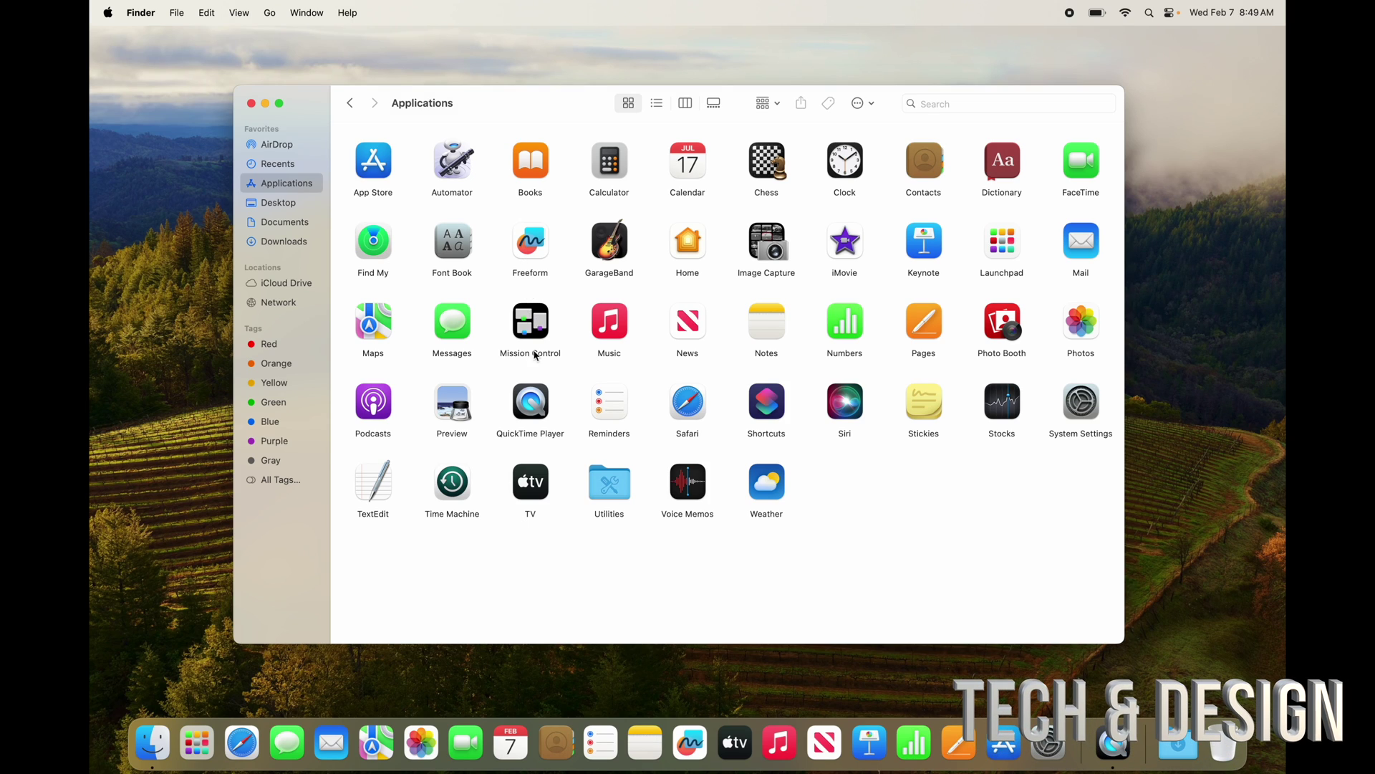
pyautogui.doubleClick(610, 487)
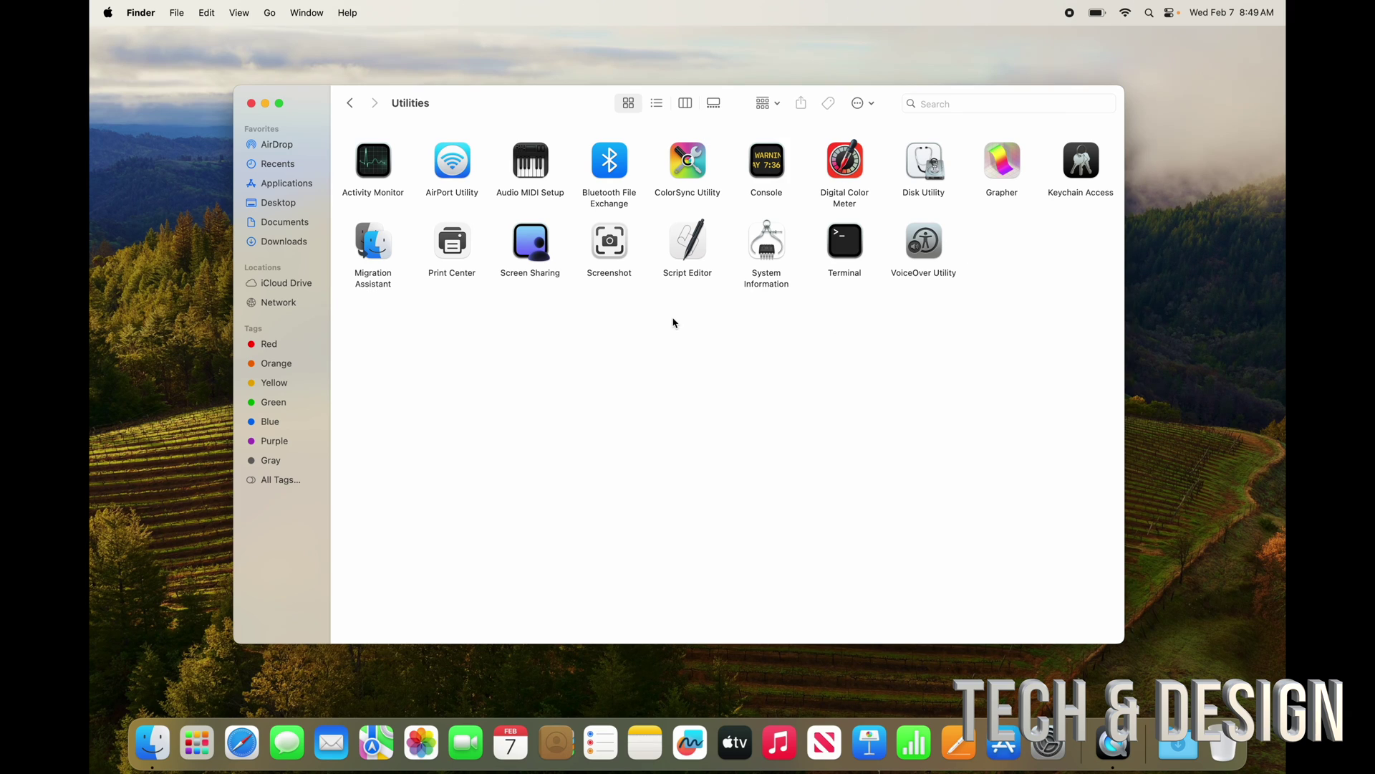
pyautogui.click(351, 103)
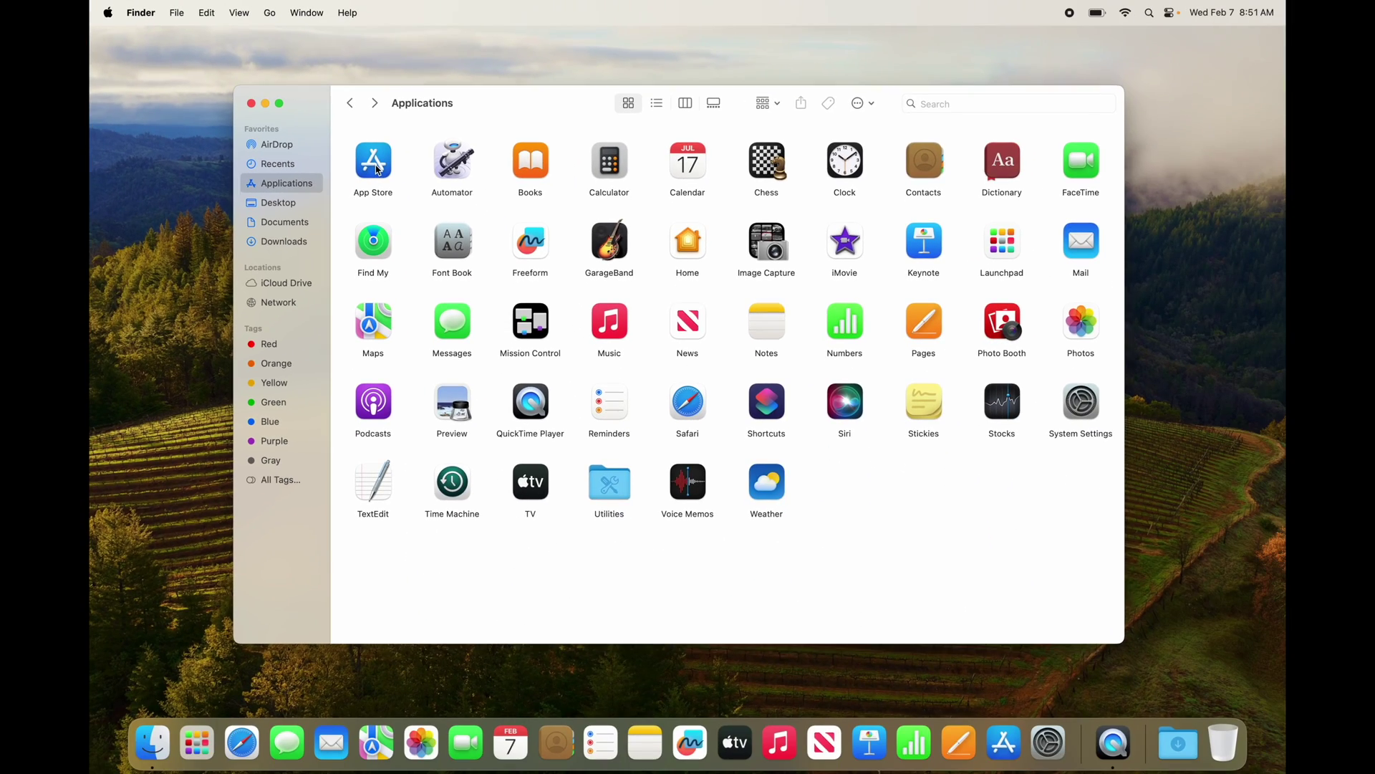
# Step: Close the Applications window, open Notification Center from the clock, and dismiss What's New
pyautogui.click(251, 104)
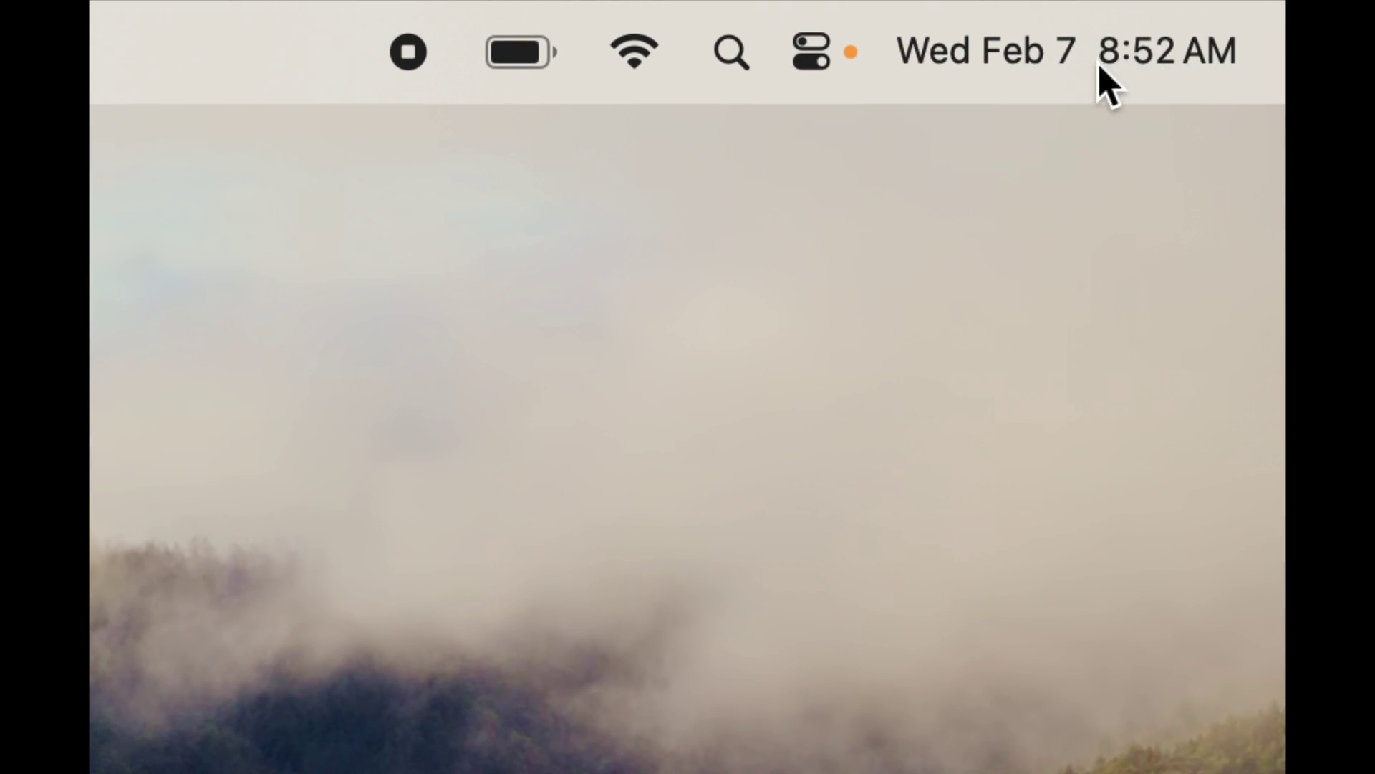
pyautogui.click(1053, 58)
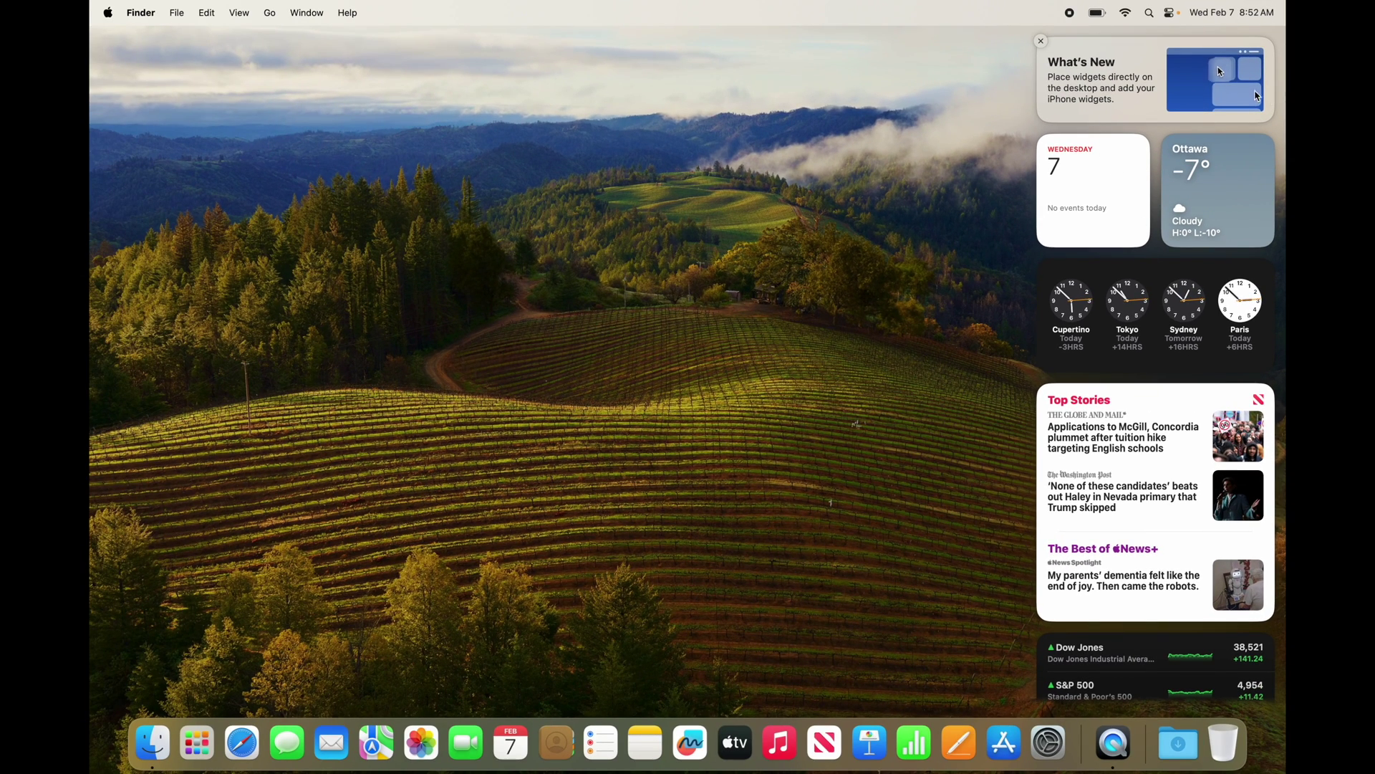
pyautogui.click(1043, 43)
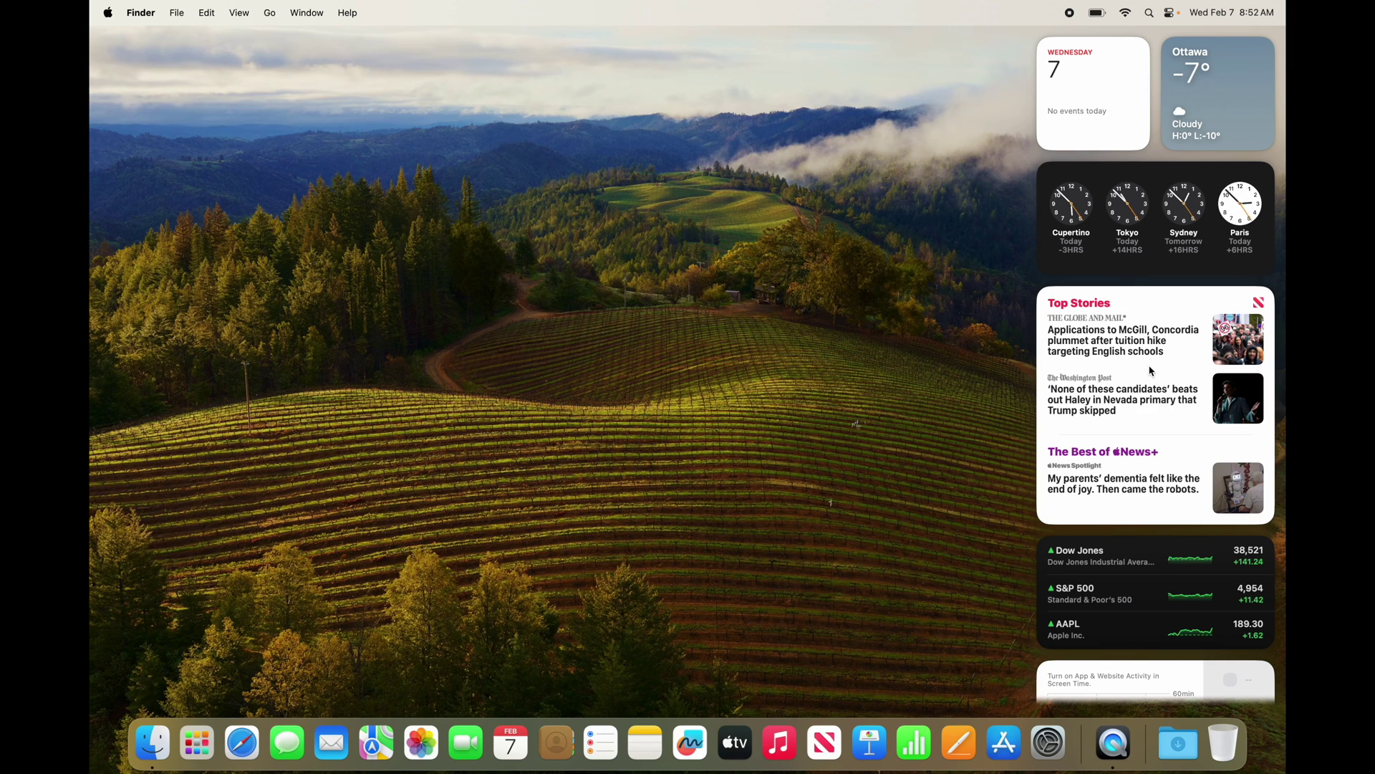
pyautogui.scroll(-3, 1152, 366)
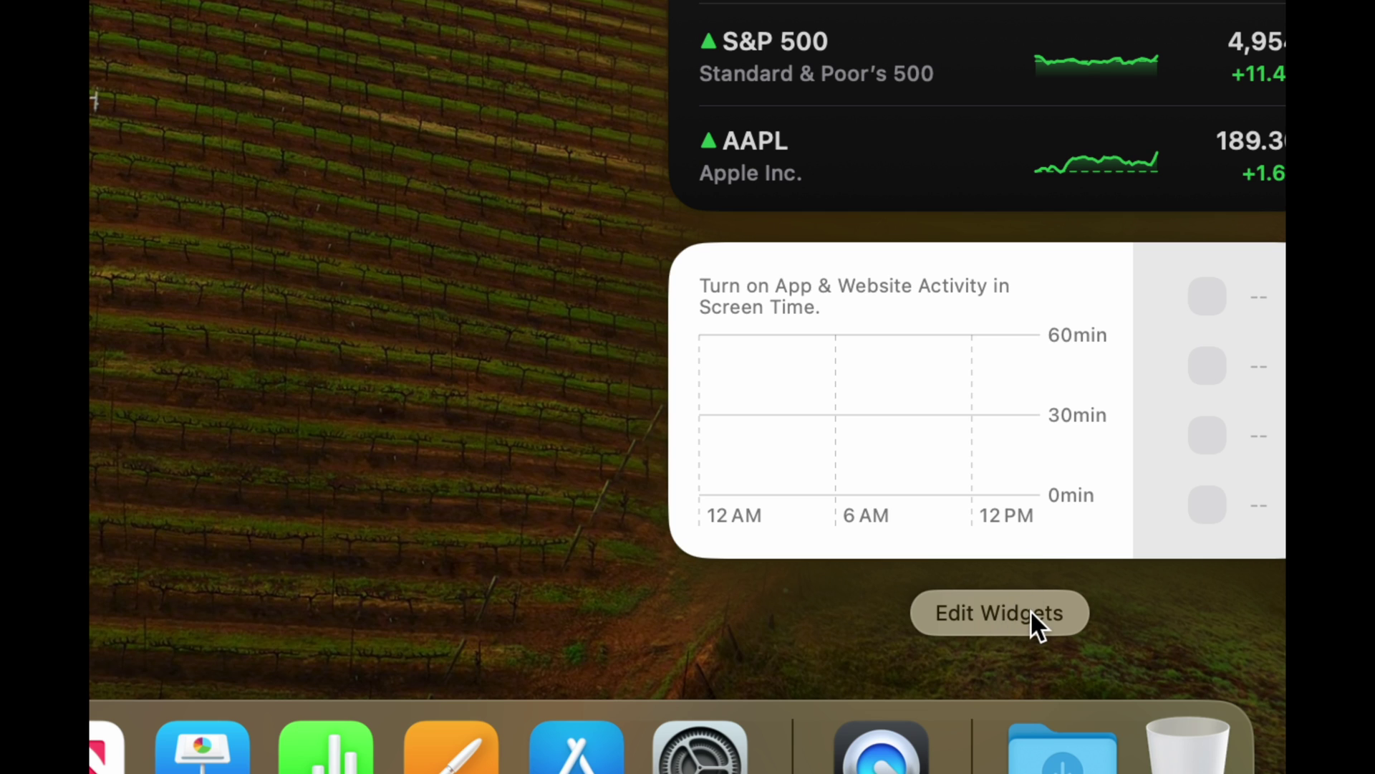
# Step: Enter widget editing and remove the Screen Time, Stocks and News widgets
pyautogui.click(988, 615)
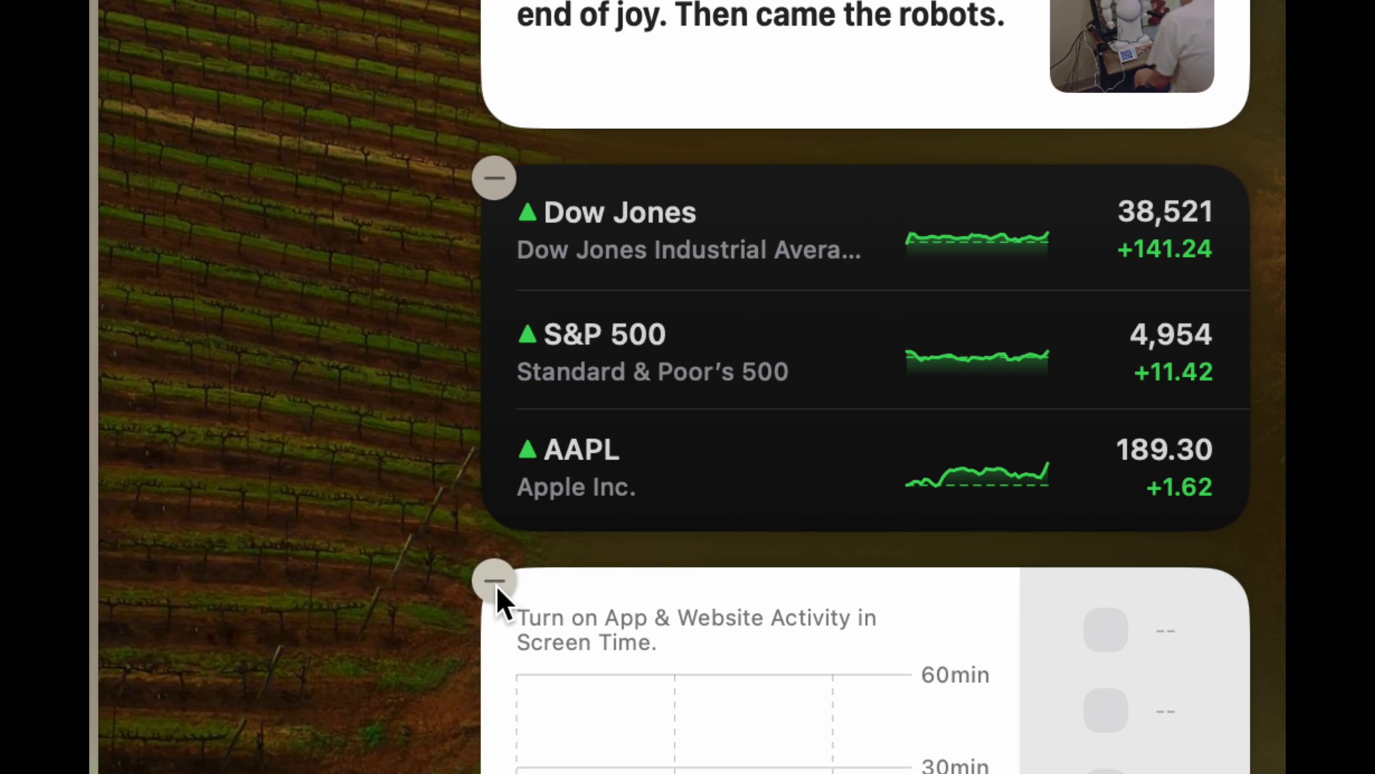
pyautogui.click(495, 581)
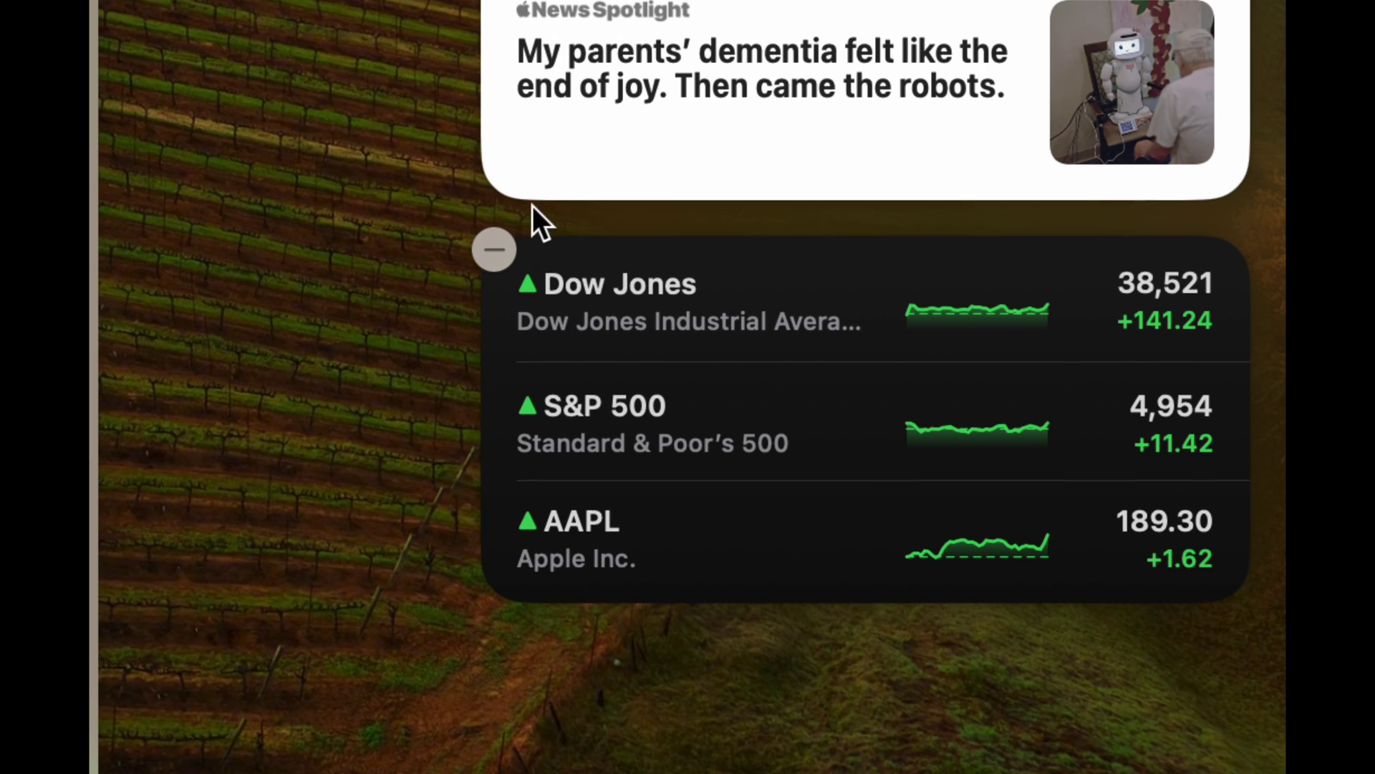
pyautogui.click(504, 243)
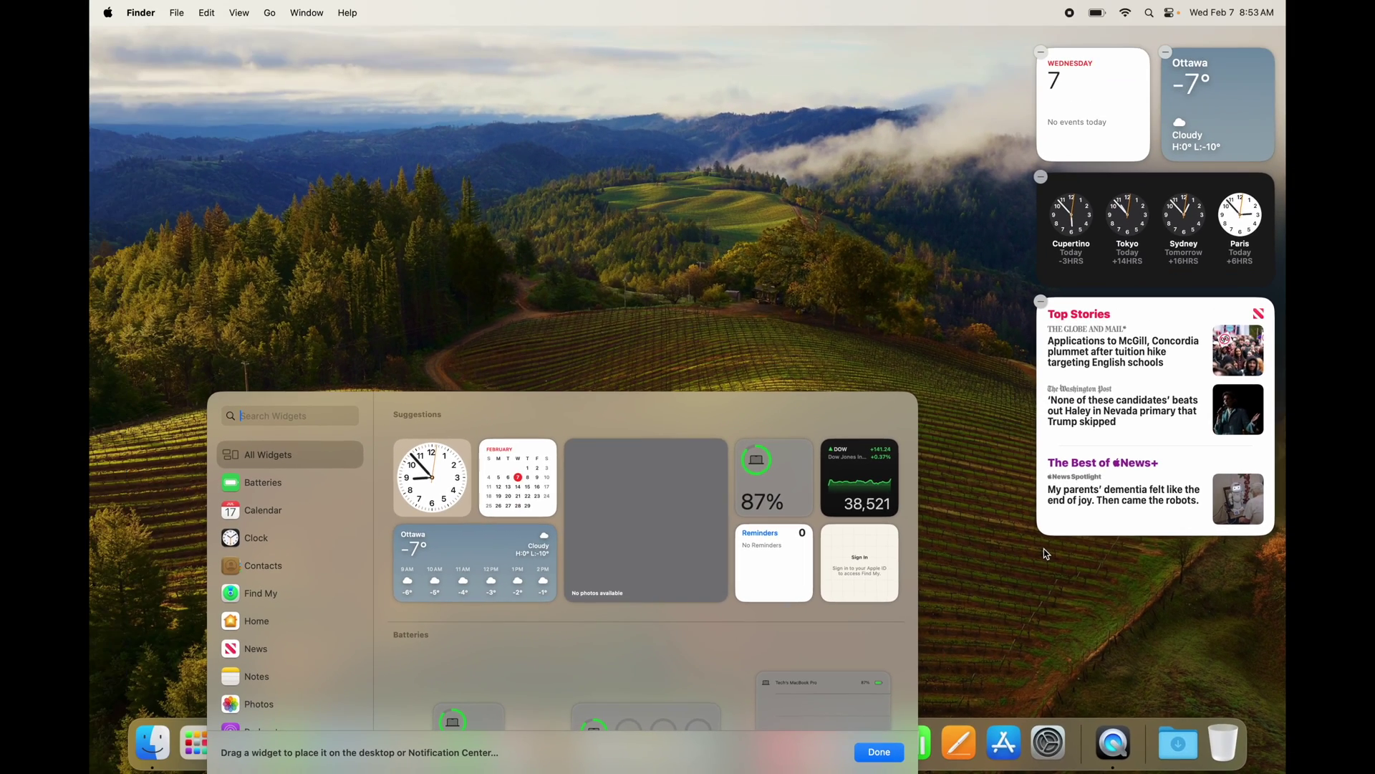
pyautogui.click(1041, 302)
# Step: Remove the world clock, calendar and weather widgets from Notification Center
pyautogui.click(1041, 177)
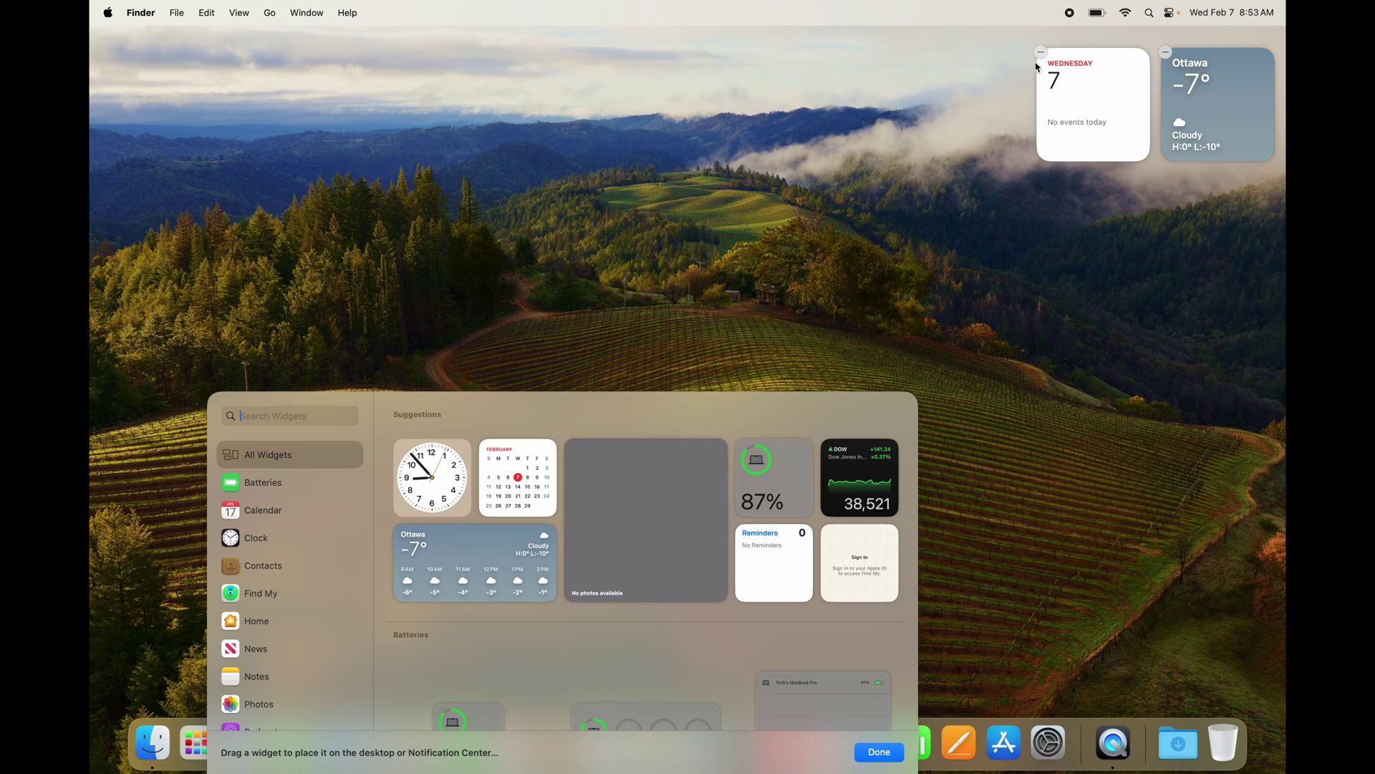
pyautogui.click(1042, 52)
pyautogui.click(1042, 54)
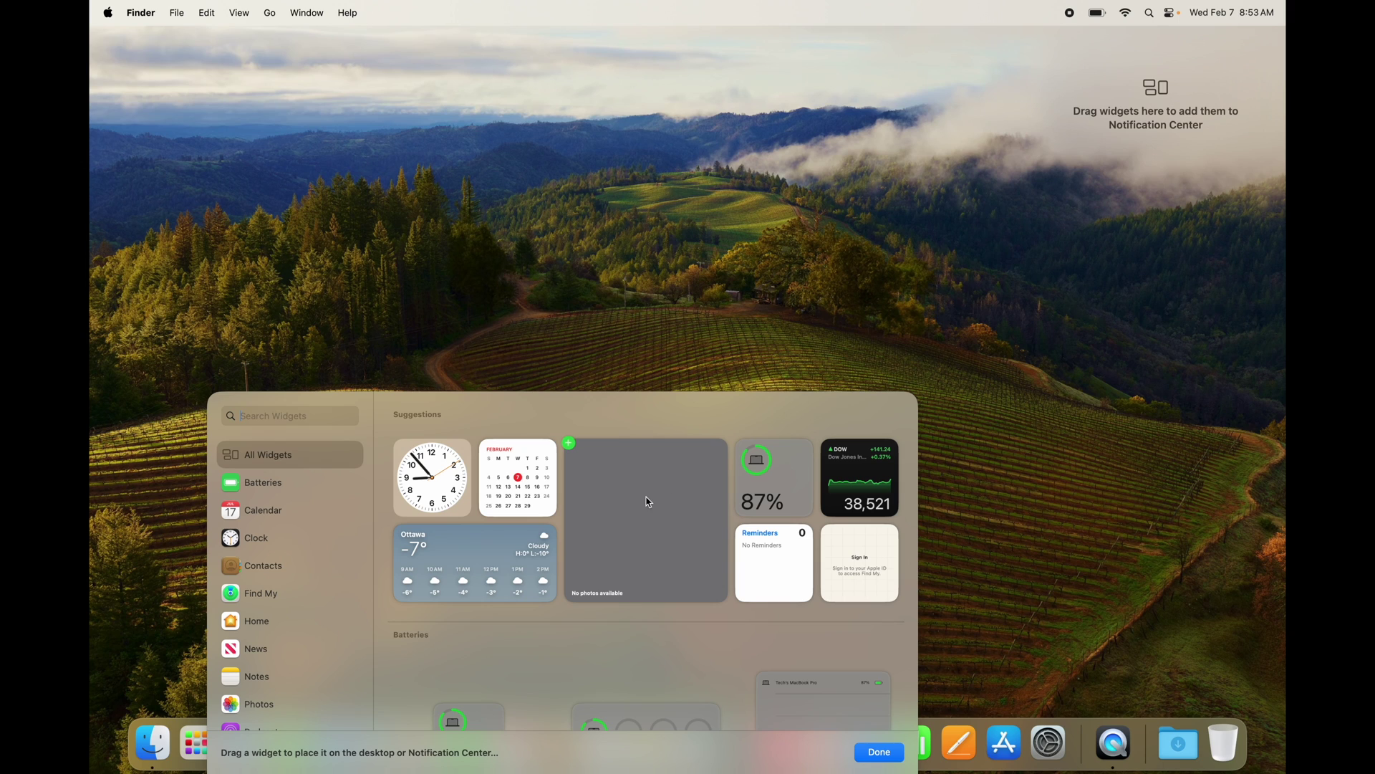
pyautogui.scroll(-5, 296, 569)
pyautogui.scroll(-5, 501, 617)
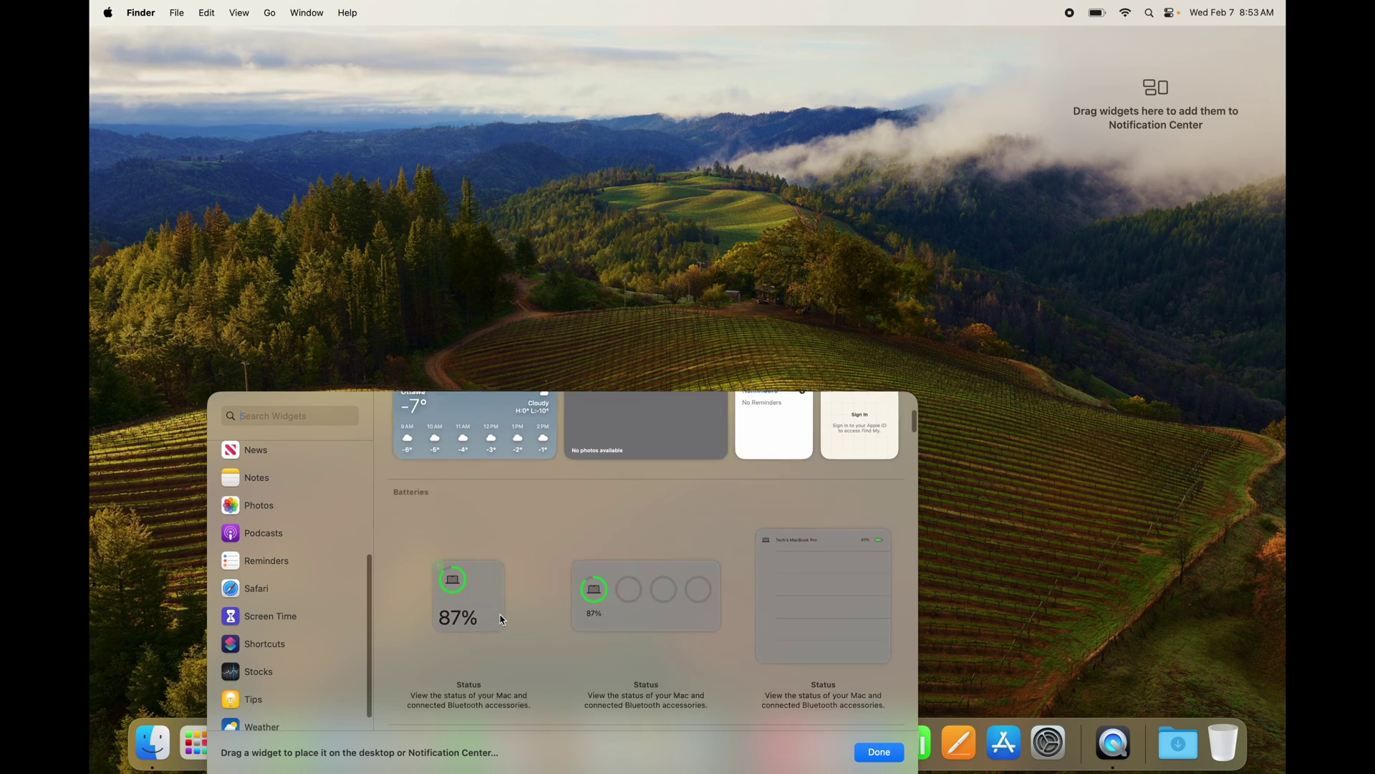
pyautogui.scroll(5, 501, 620)
pyautogui.scroll(5, 300, 591)
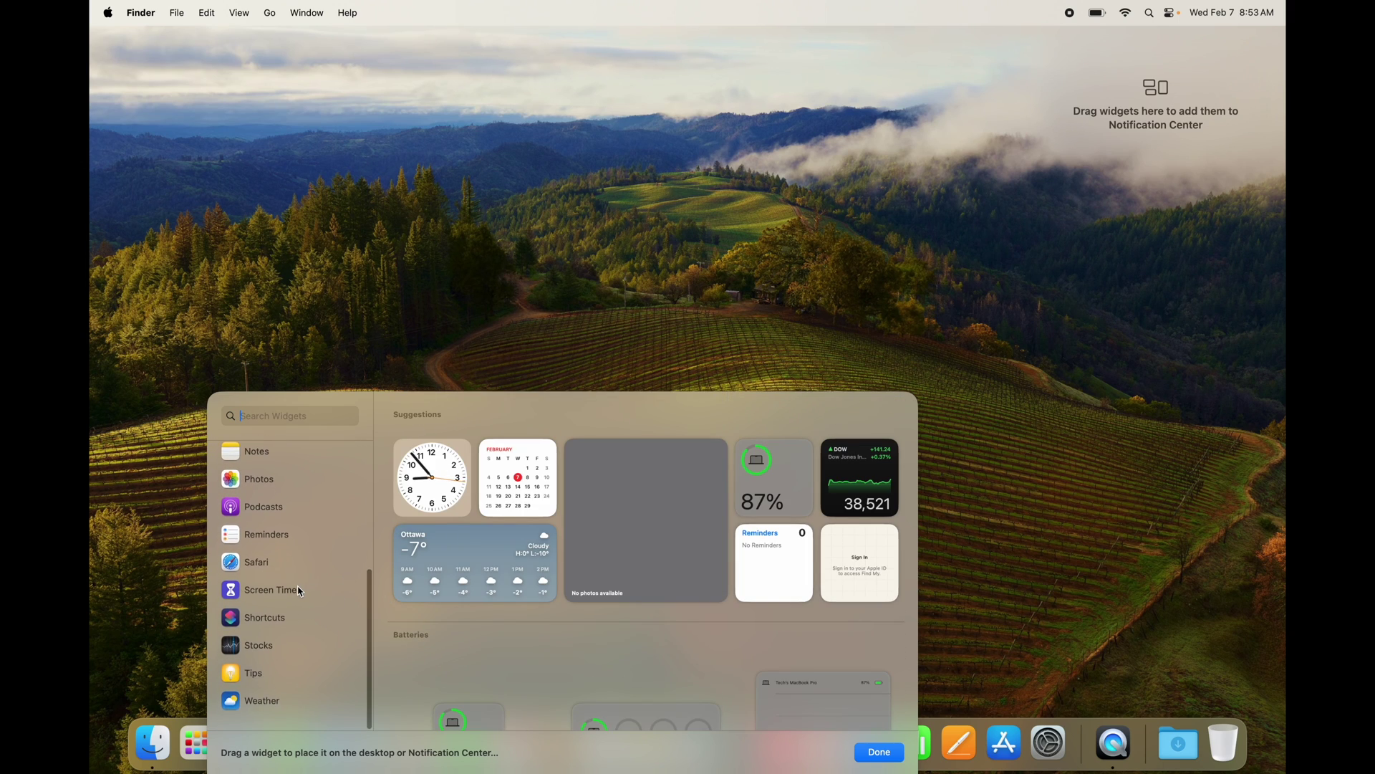
pyautogui.scroll(-5, 299, 590)
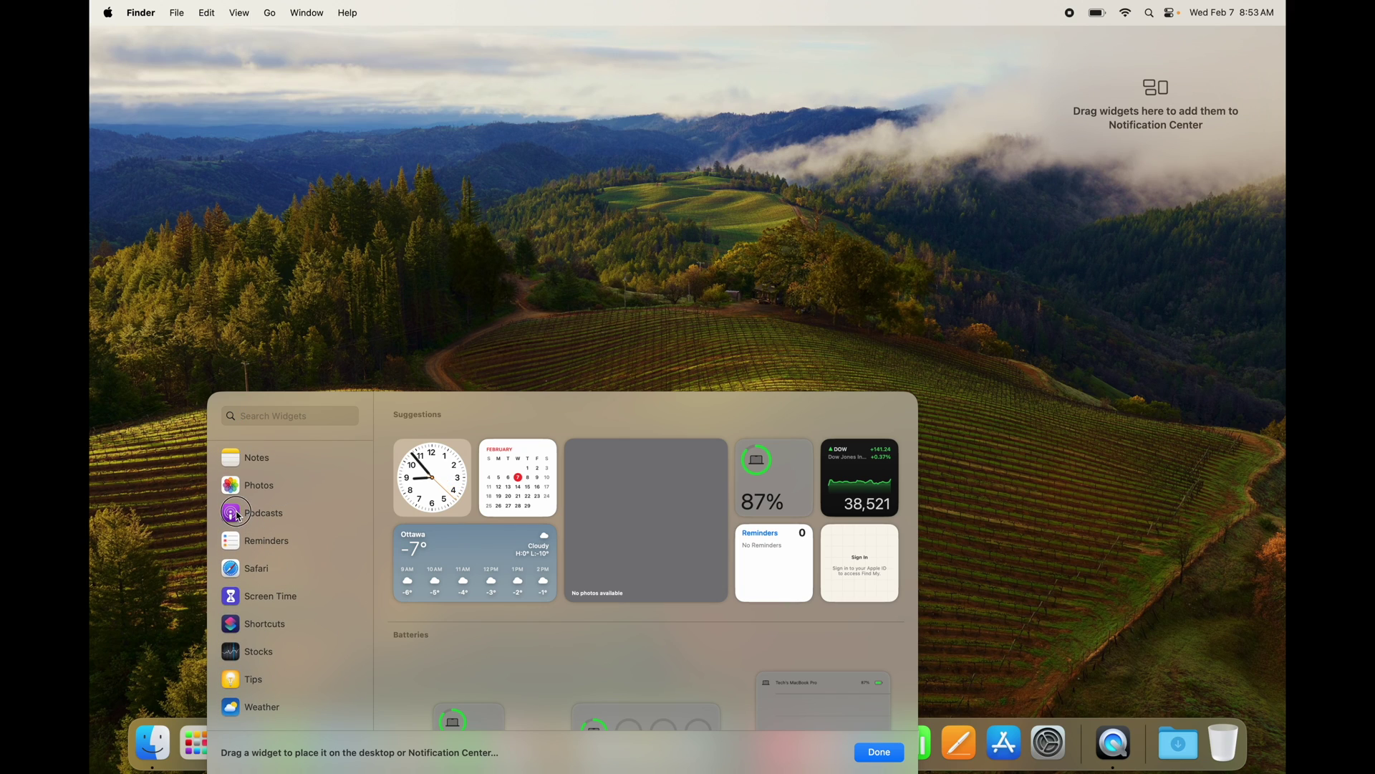
# Step: Add small and large Podcasts Up Next, small Photos, Reminders List and Ottawa forecast widgets on the right
pyautogui.click(247, 514)
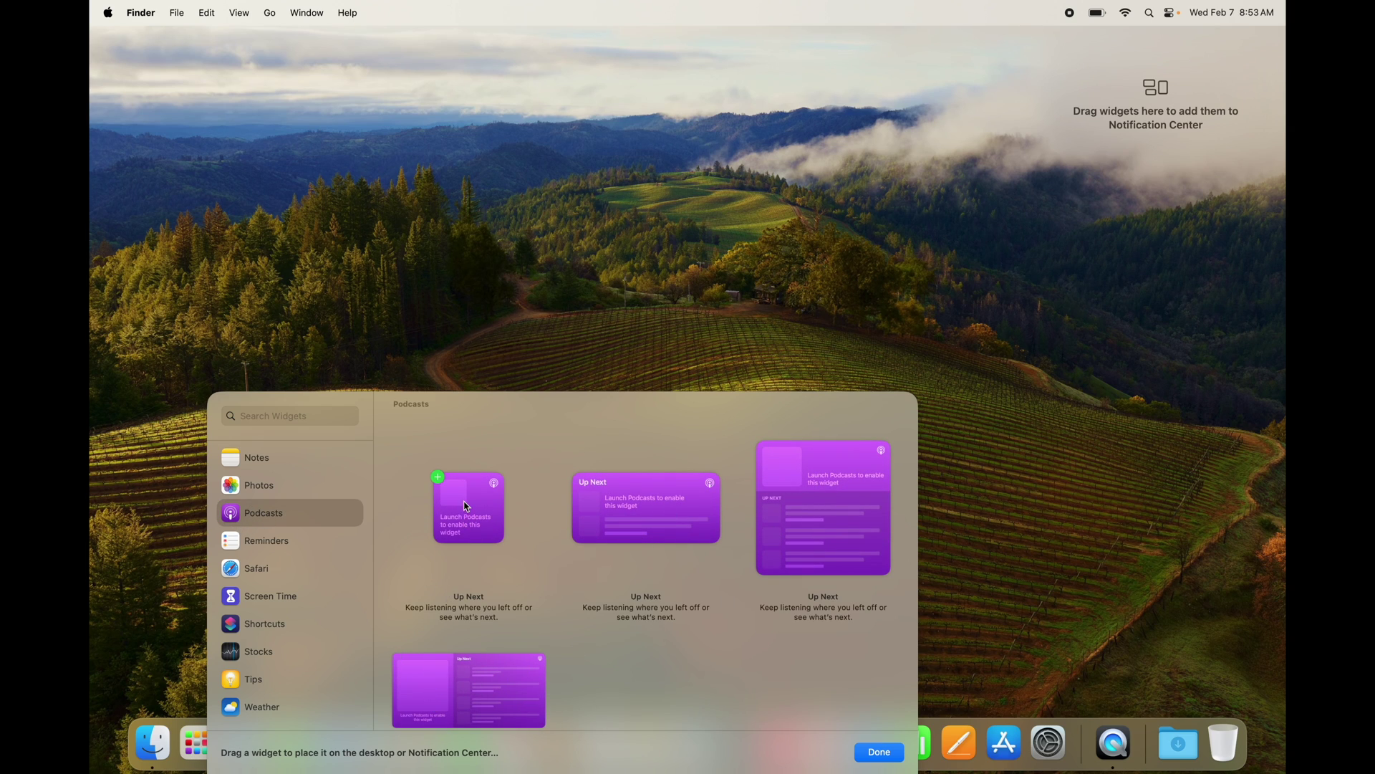
pyautogui.moveTo(483, 501); pyautogui.dragTo(1074, 164)
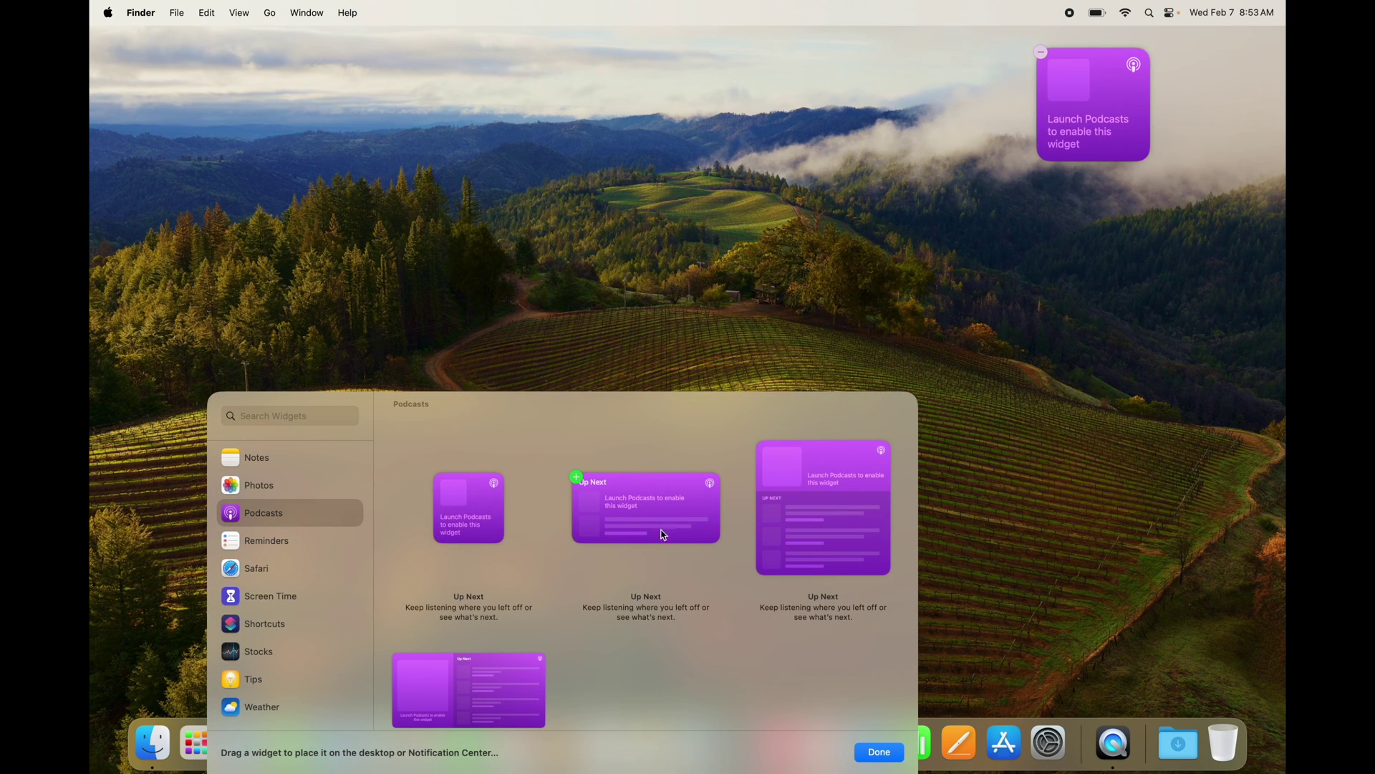
pyautogui.moveTo(795, 526); pyautogui.dragTo(1132, 311)
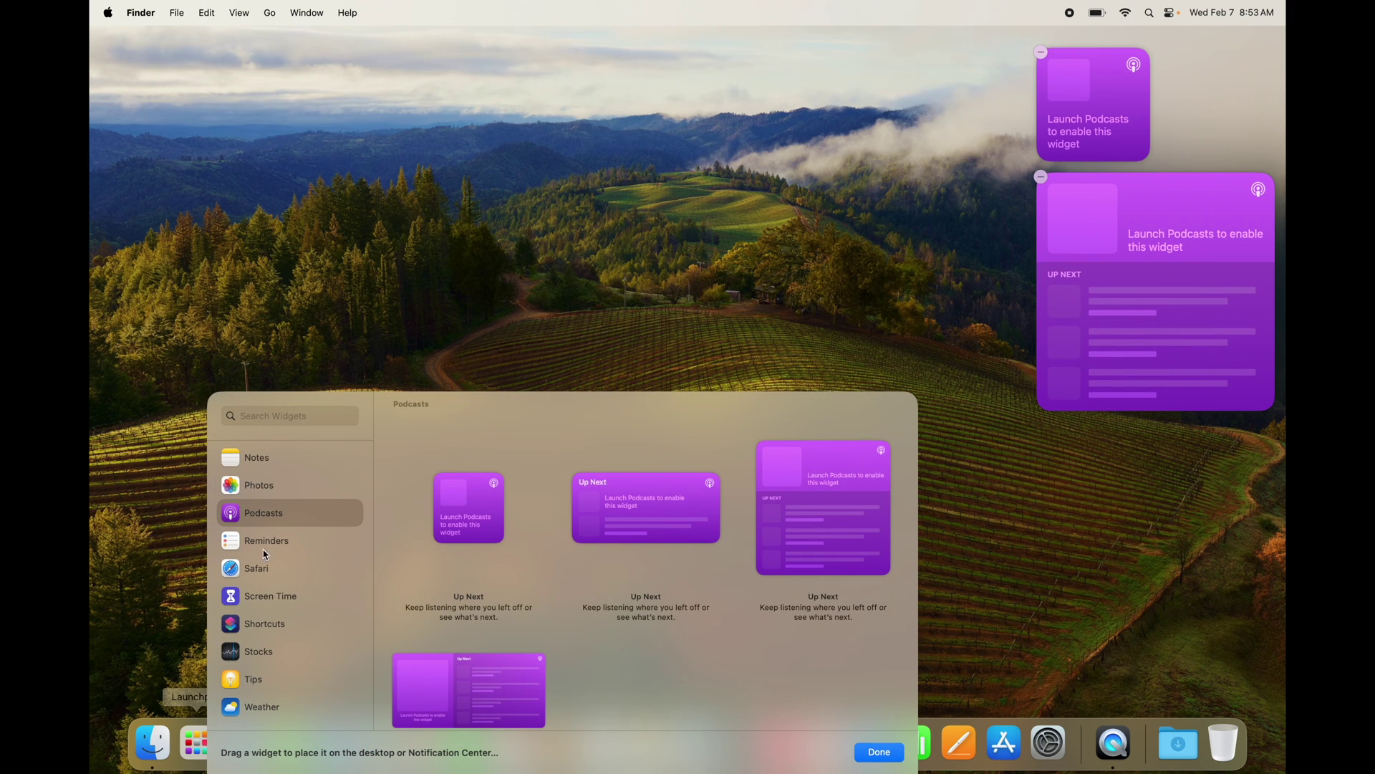
pyautogui.click(264, 488)
pyautogui.click(438, 477)
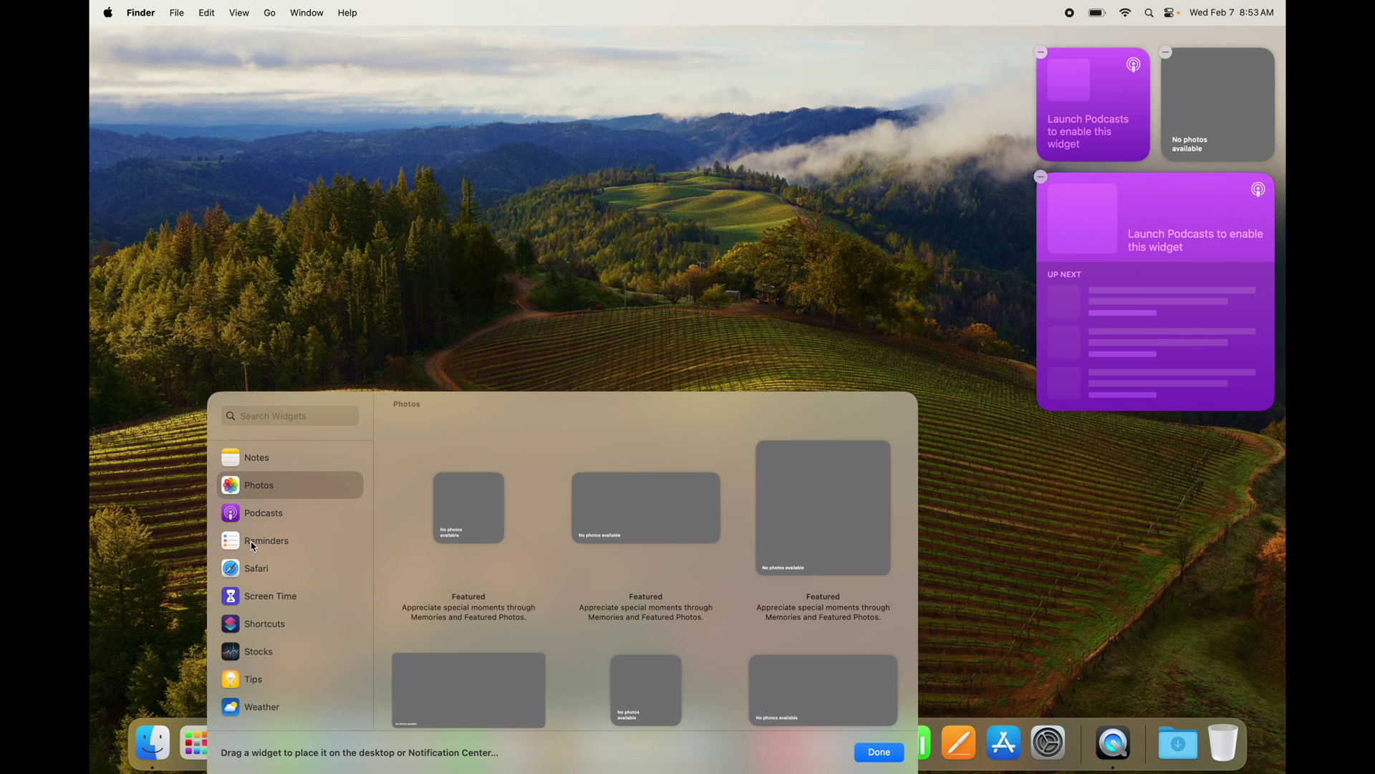
pyautogui.click(253, 547)
pyautogui.moveTo(634, 521); pyautogui.dragTo(1126, 501)
pyautogui.click(256, 705)
pyautogui.moveTo(639, 502); pyautogui.dragTo(1014, 591)
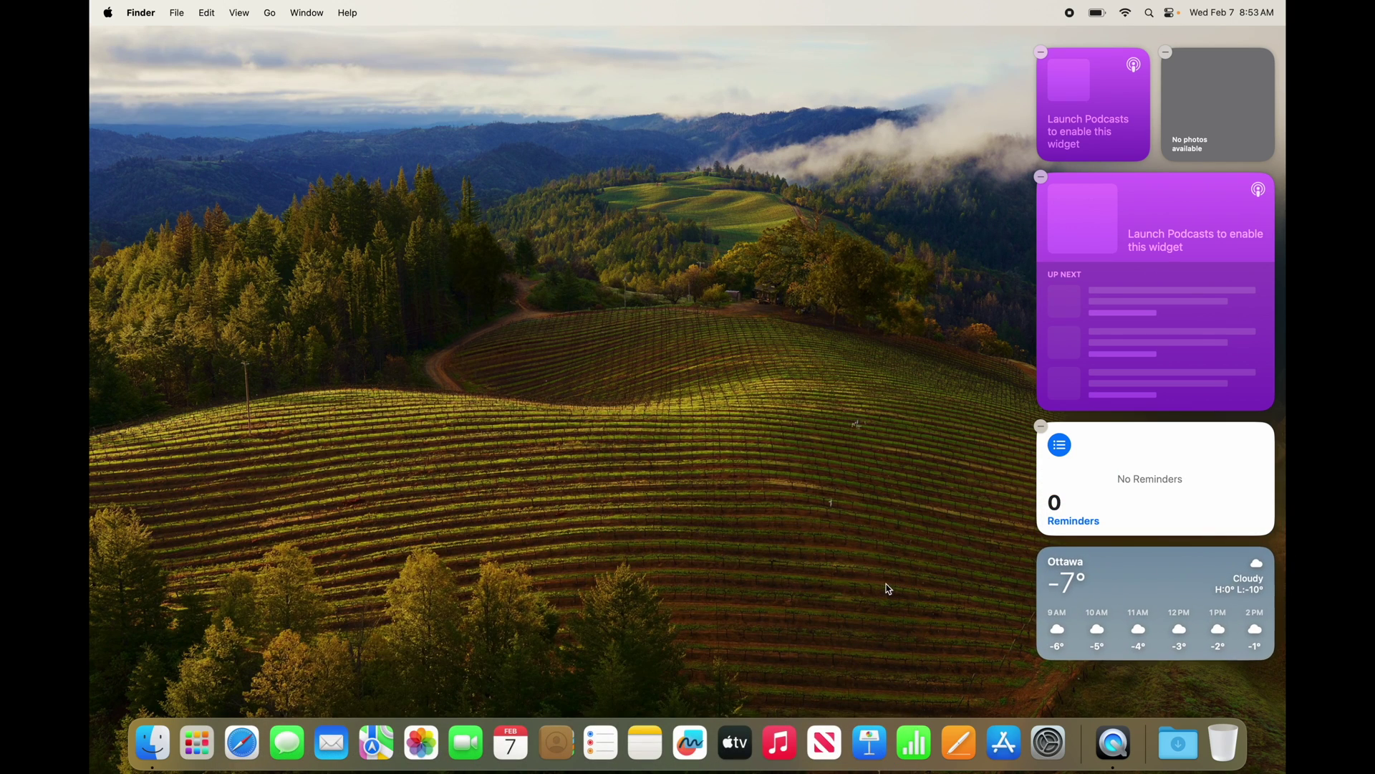
# Step: Place the medium Batteries Status widget below the Ottawa Weather widget
pyautogui.scroll(1, 269, 661)
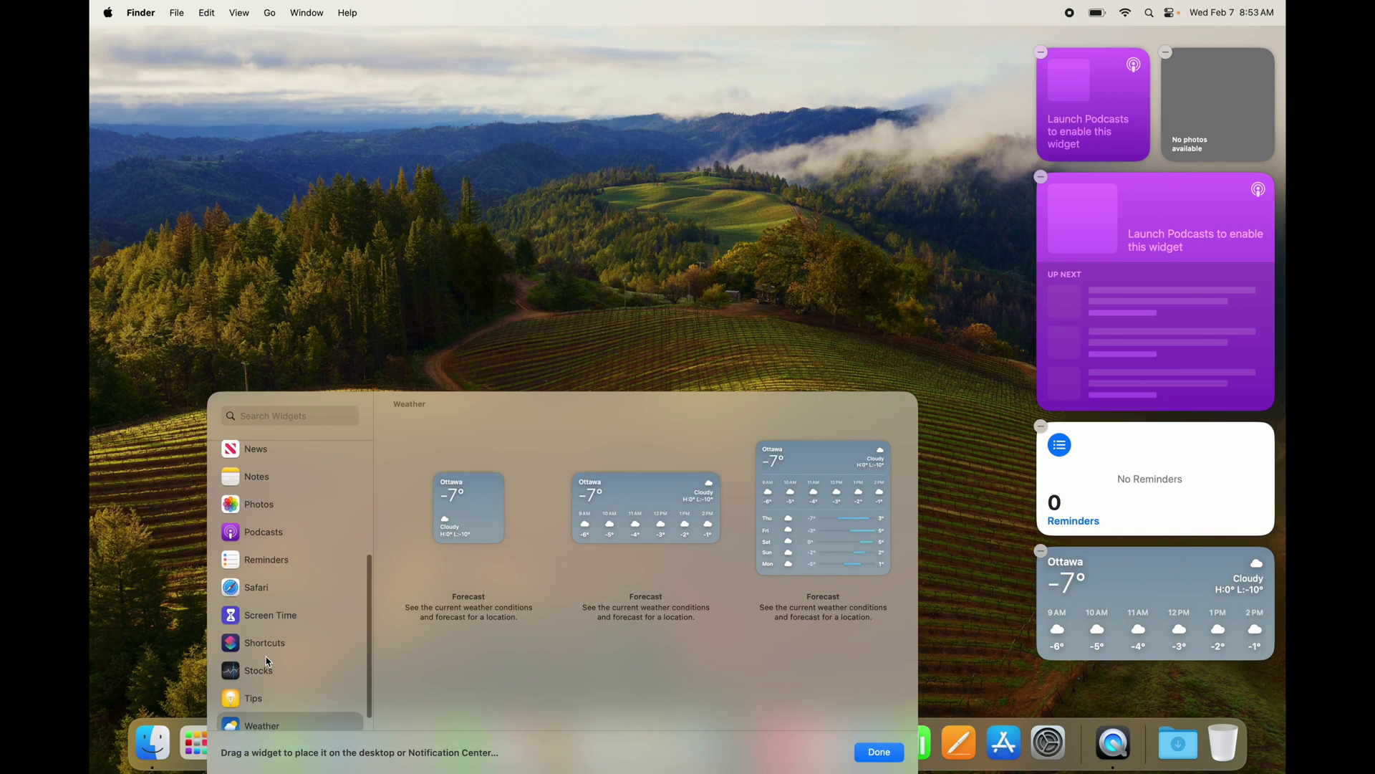
pyautogui.scroll(10, 257, 659)
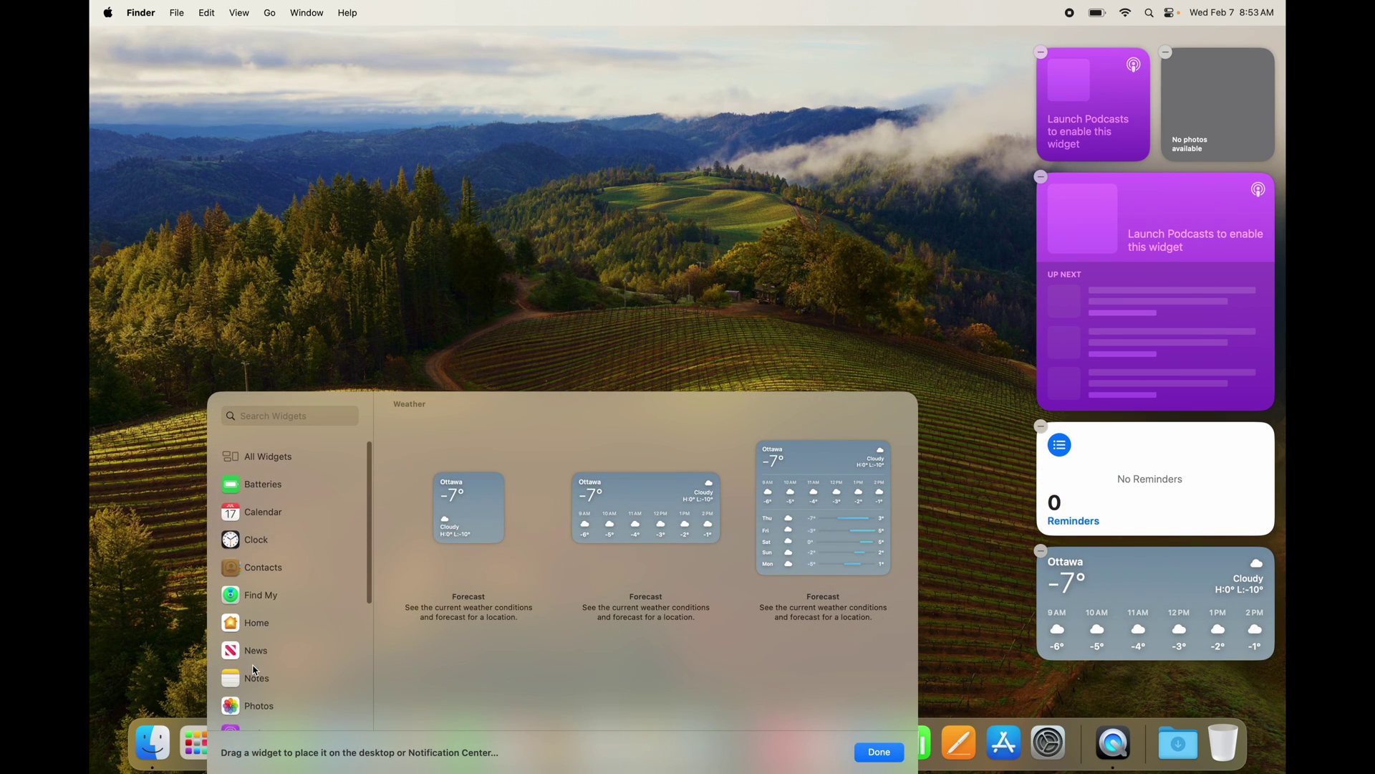
pyautogui.click(254, 485)
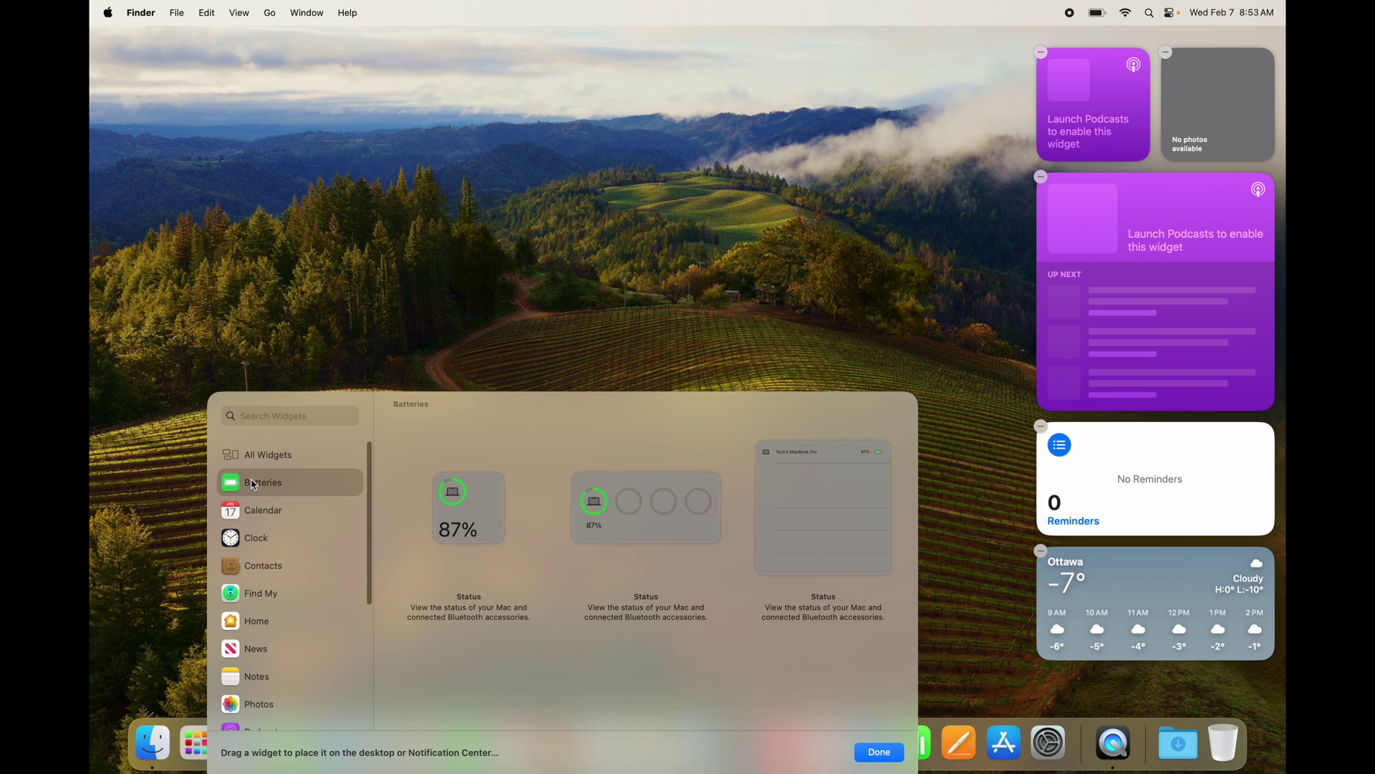
pyautogui.moveTo(594, 501); pyautogui.dragTo(1158, 708)
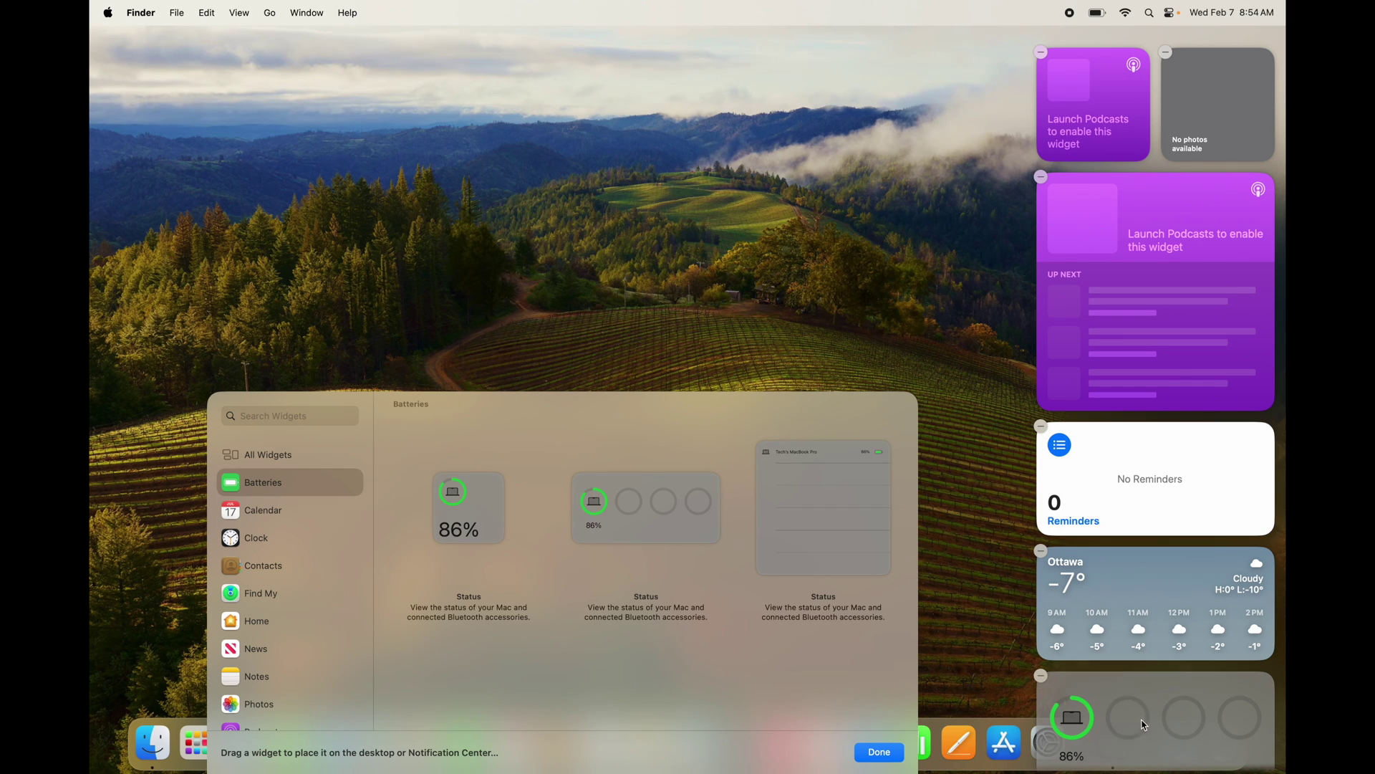
# Step: Scroll through the All Widgets list in the widget gallery
pyautogui.scroll(-5, 283, 607)
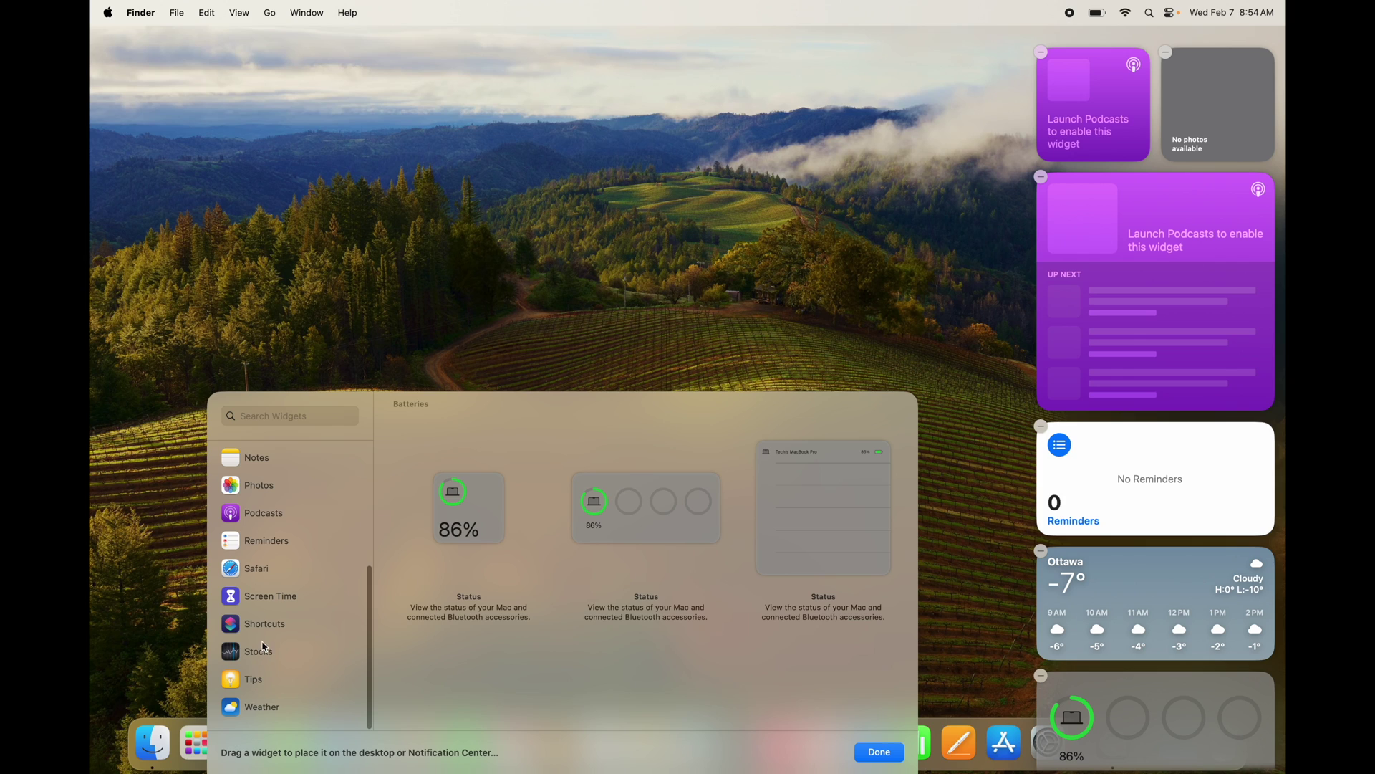
pyautogui.scroll(3, 264, 645)
pyautogui.scroll(5, 265, 633)
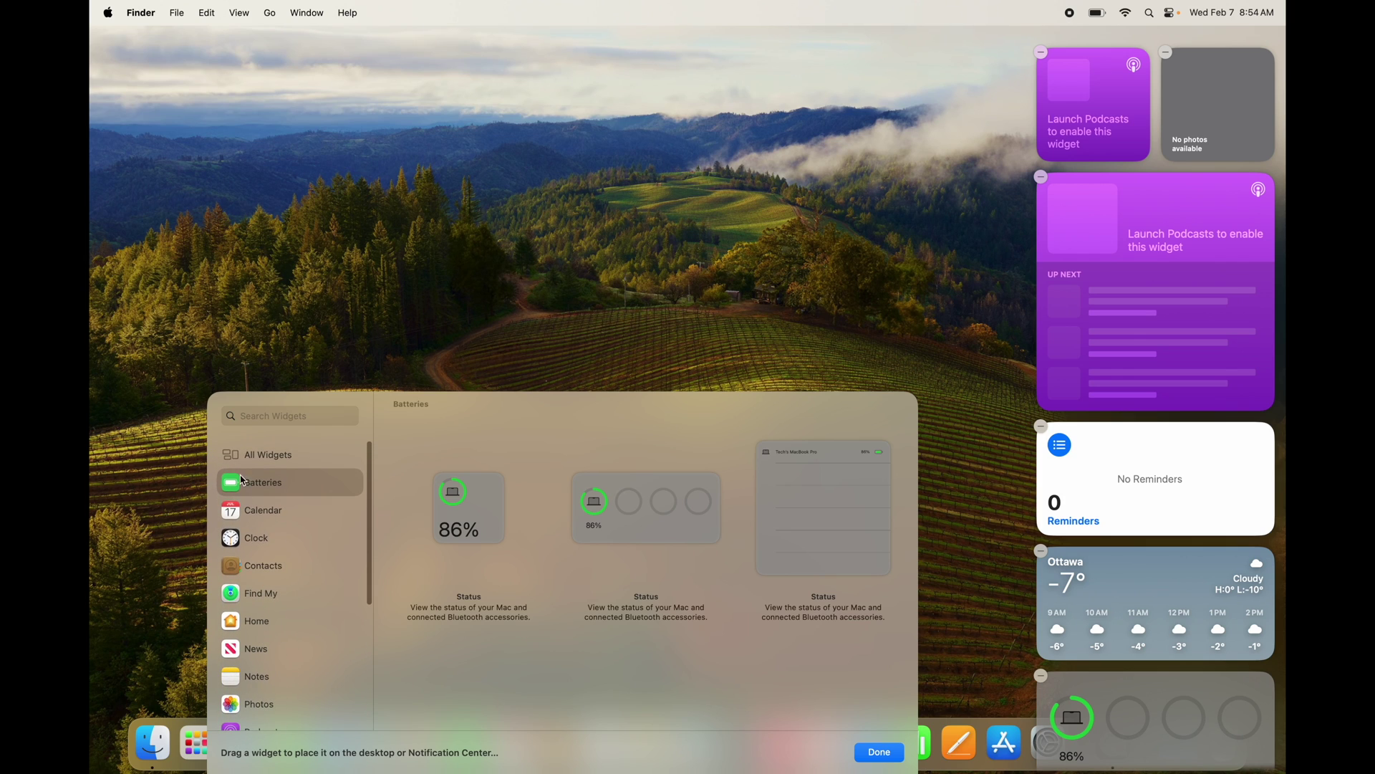
pyautogui.click(258, 458)
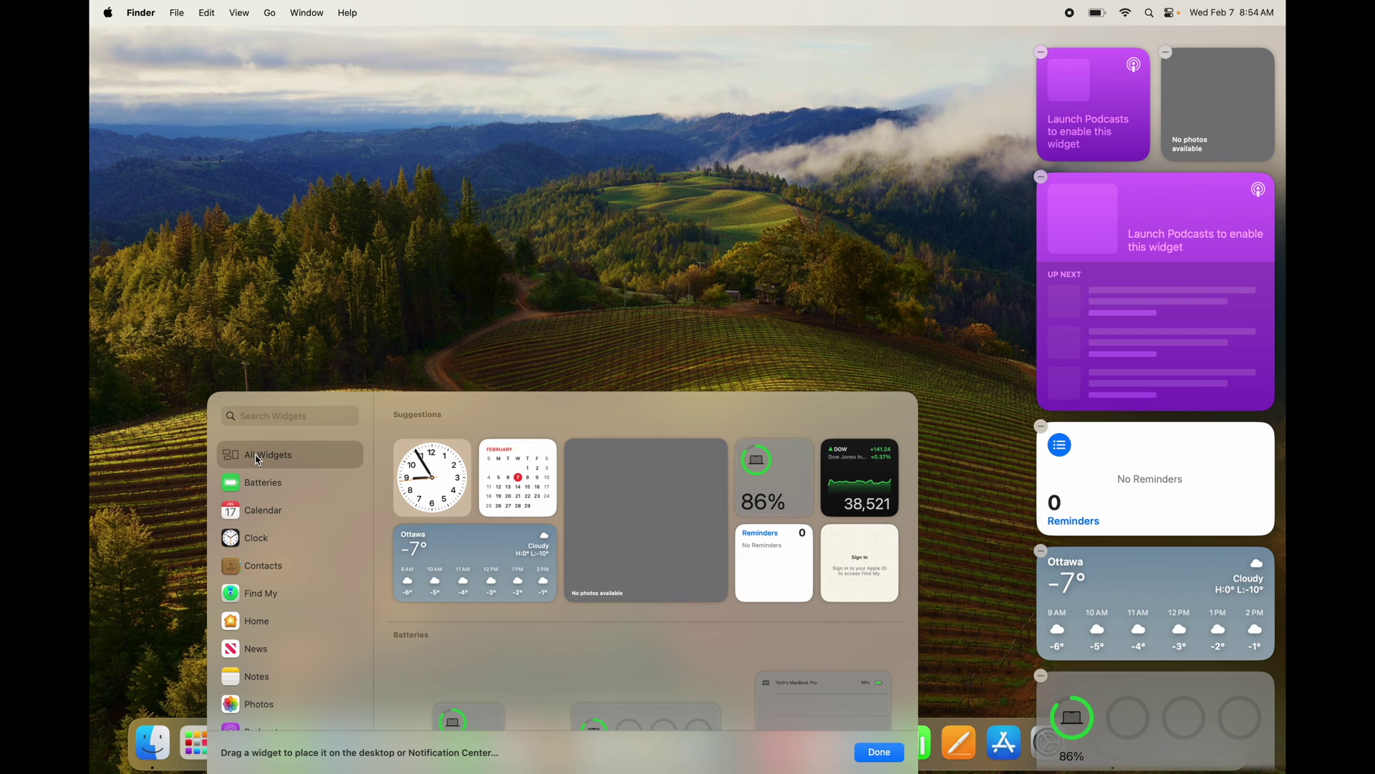
pyautogui.scroll(-10, 792, 570)
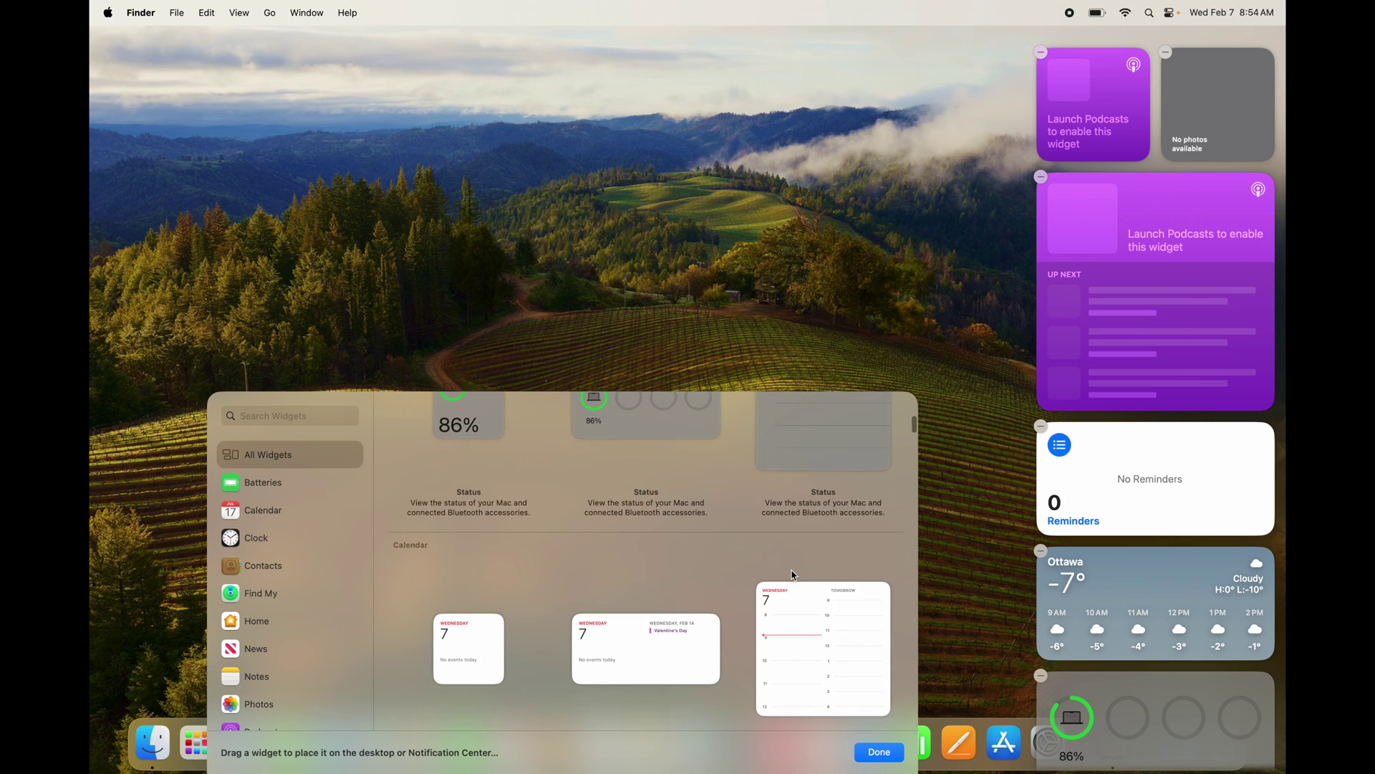
pyautogui.scroll(-15, 792, 575)
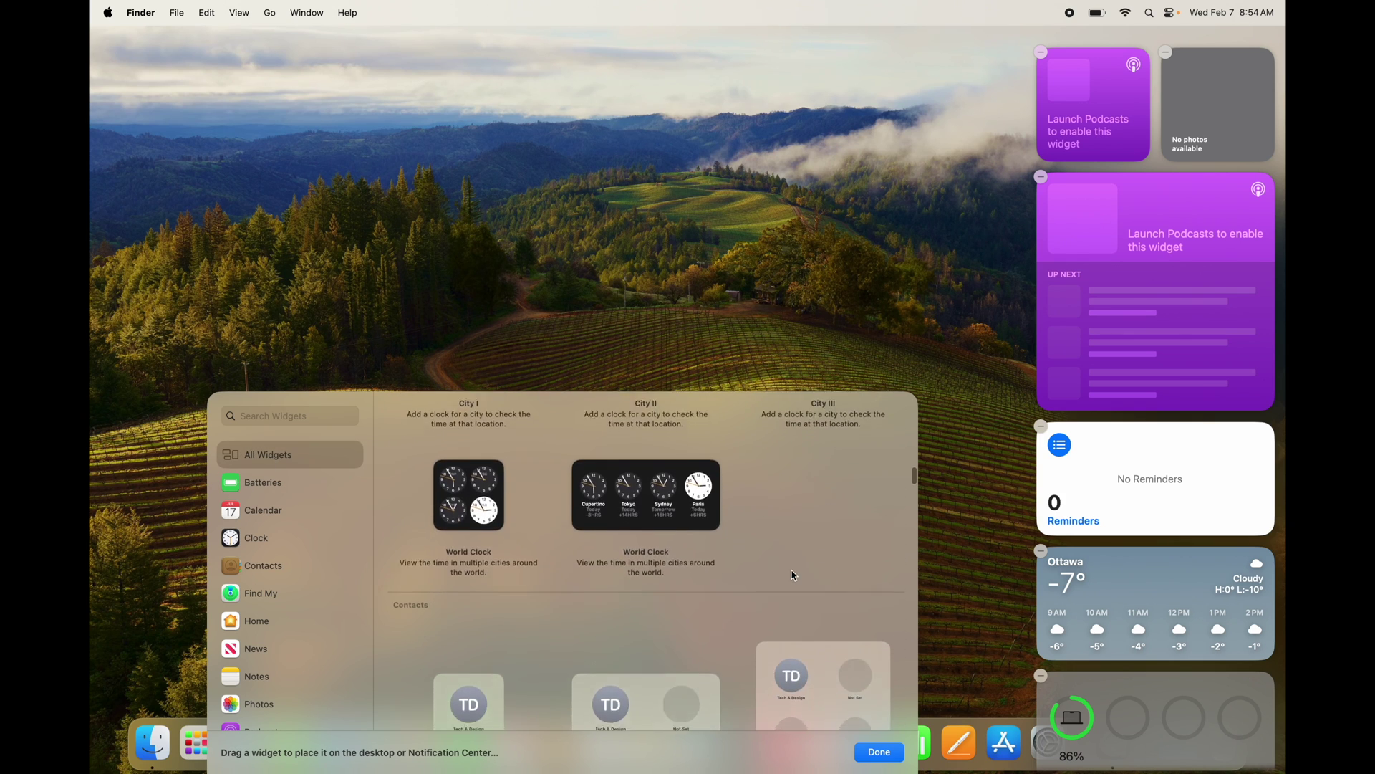
pyautogui.scroll(-15, 794, 576)
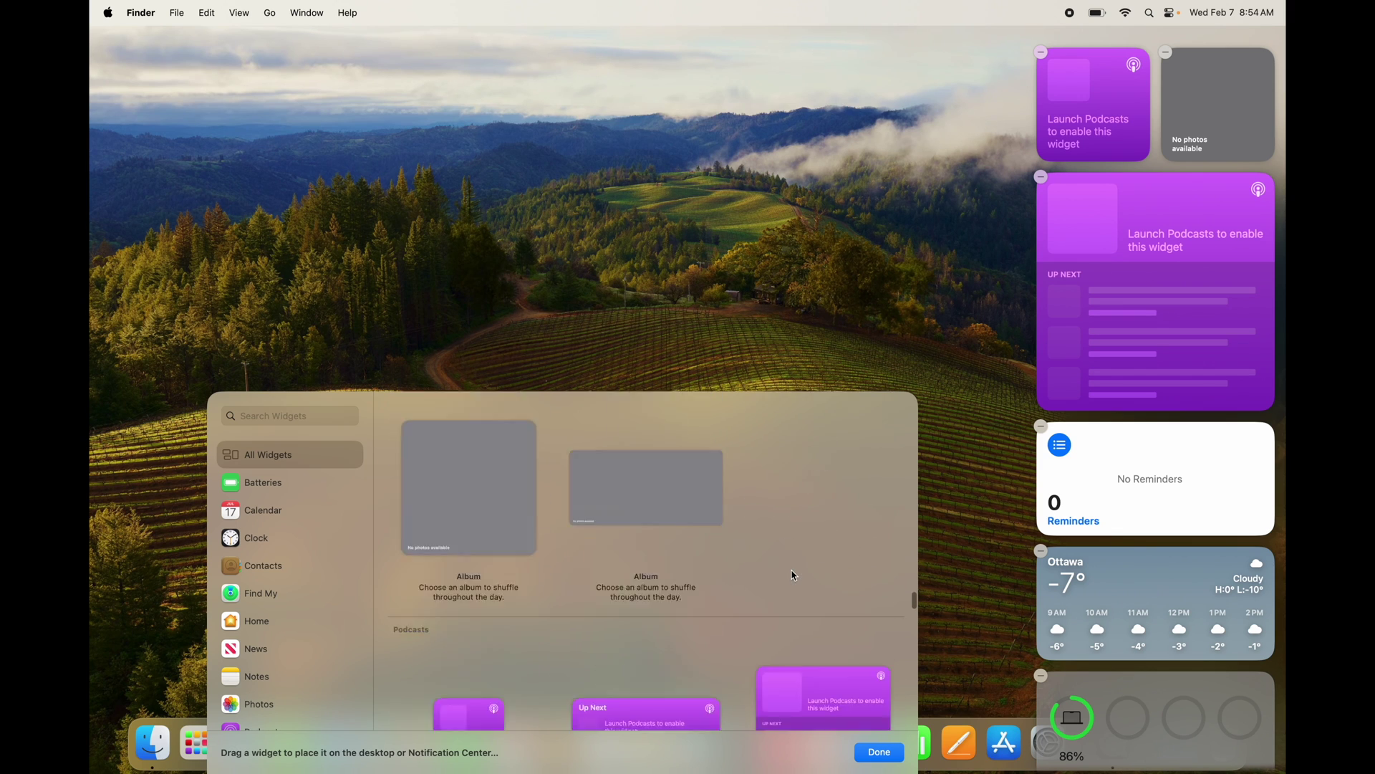
pyautogui.scroll(-15, 793, 576)
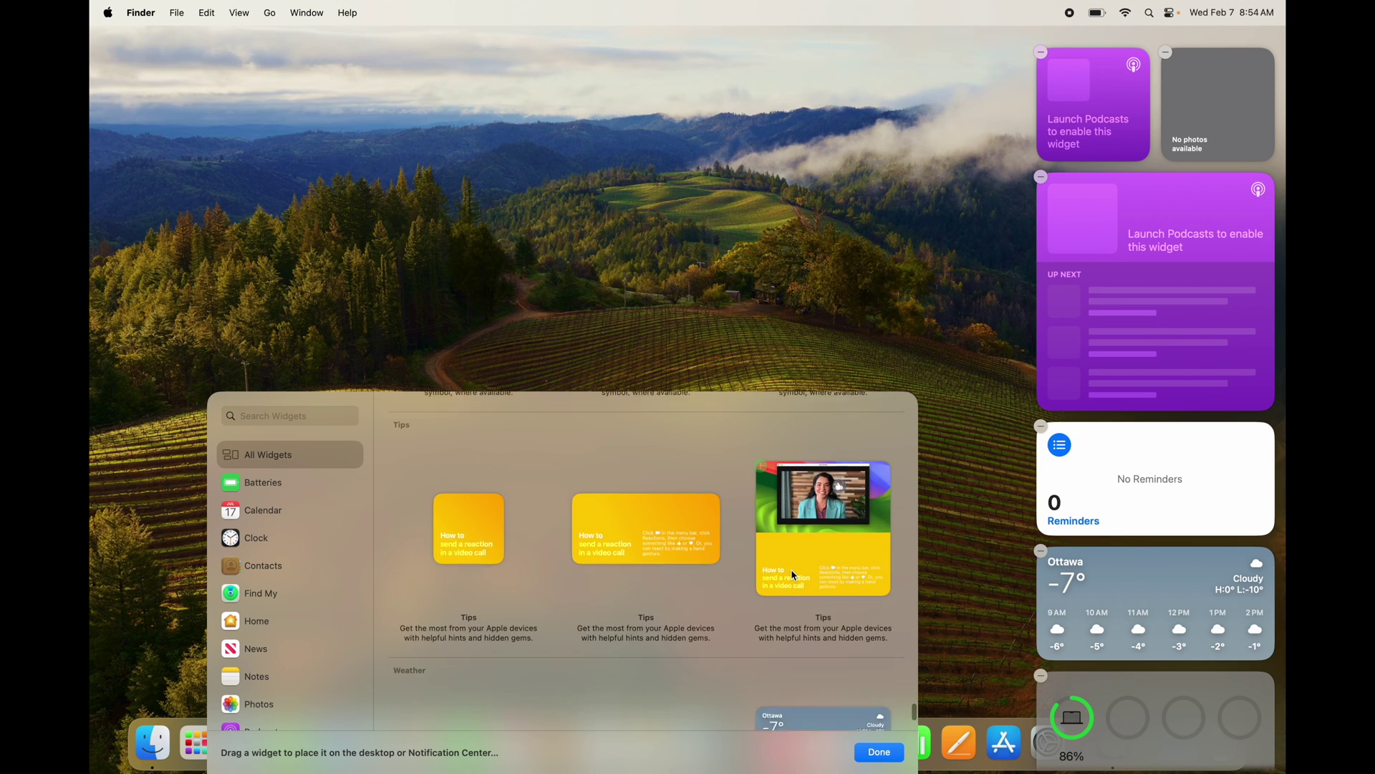
pyautogui.scroll(10, 792, 575)
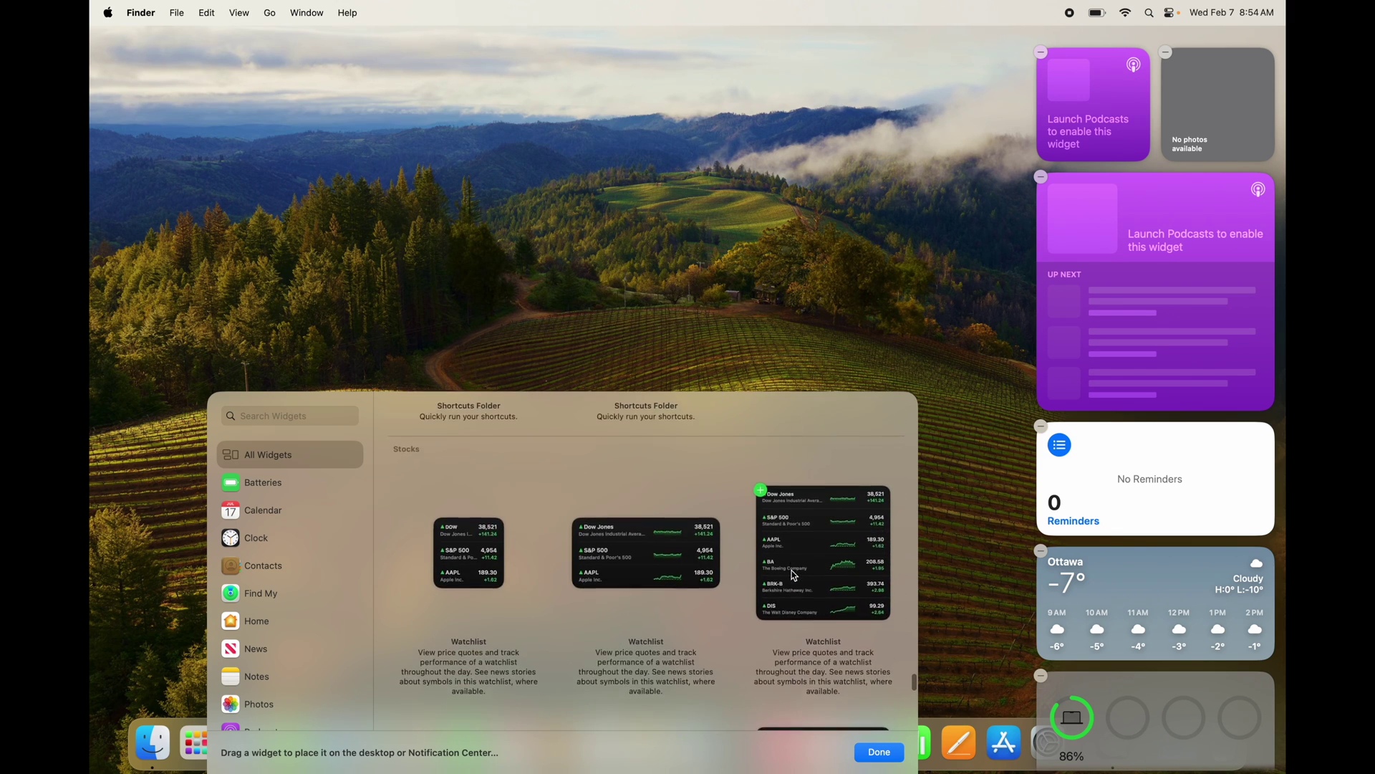
pyautogui.scroll(5, 793, 575)
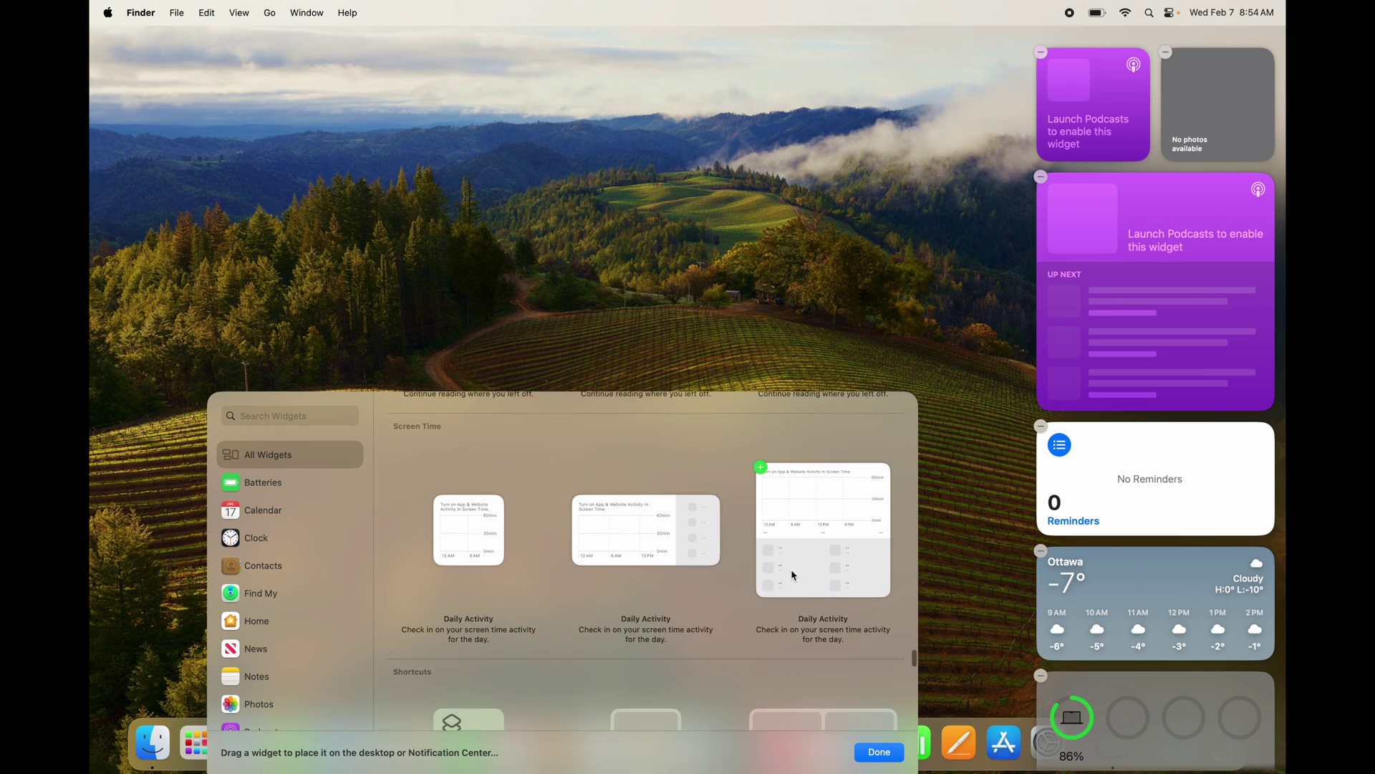
pyautogui.scroll(5, 794, 575)
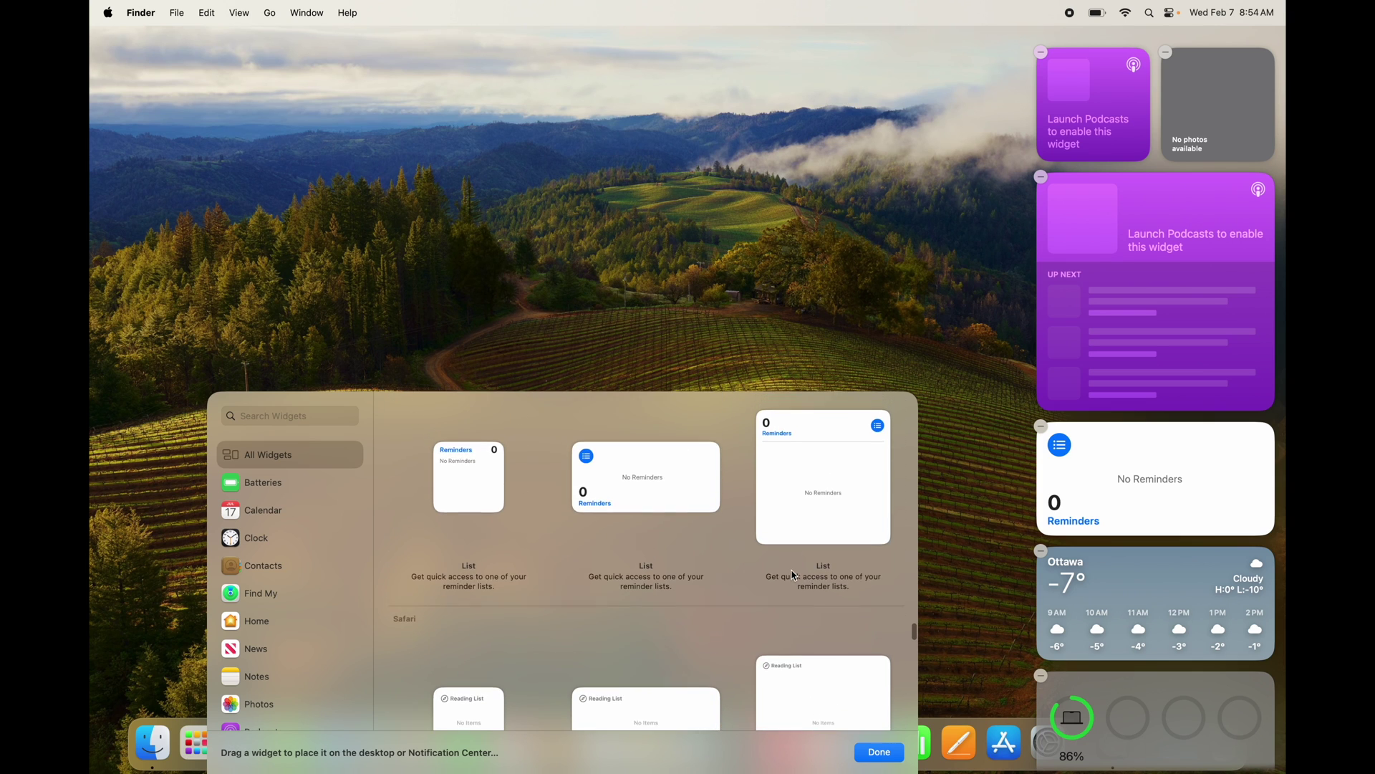
pyautogui.scroll(5, 794, 575)
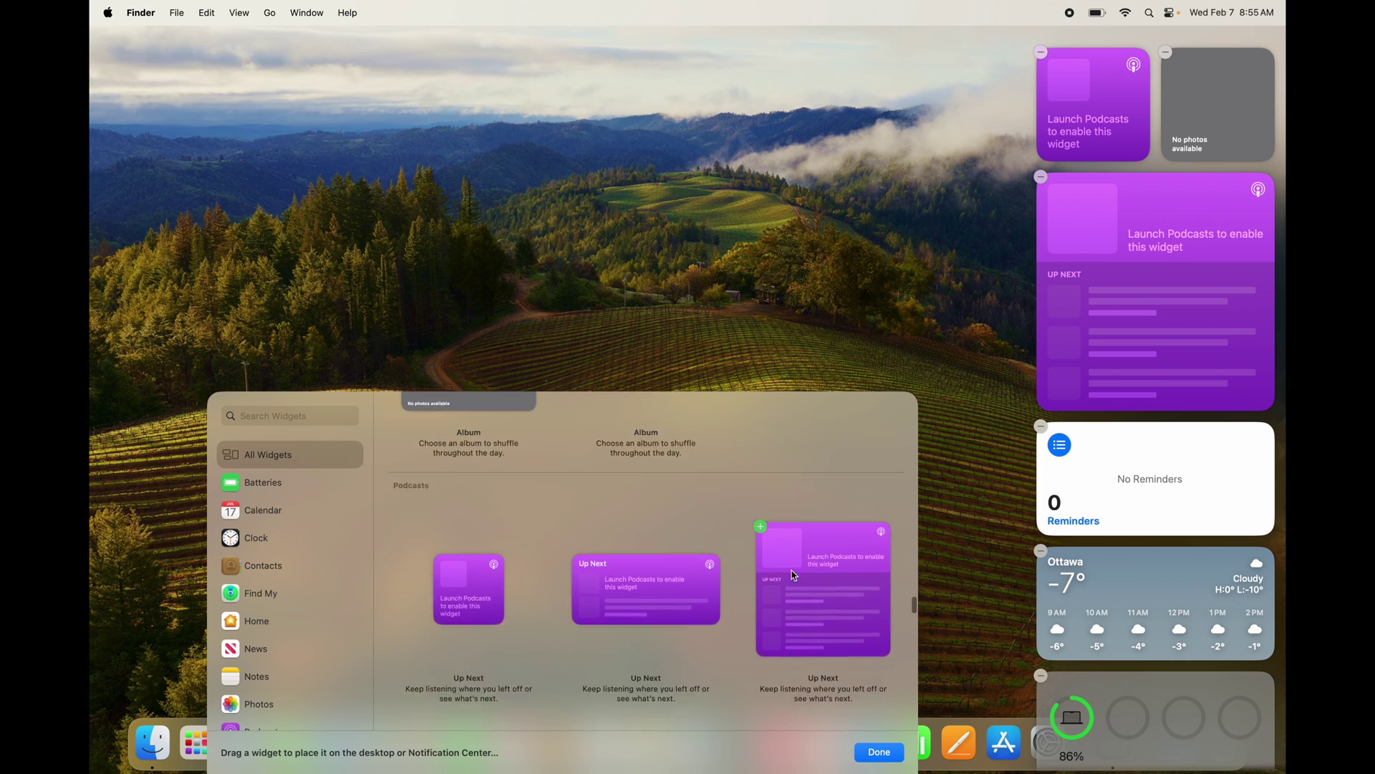
pyautogui.scroll(4, 794, 575)
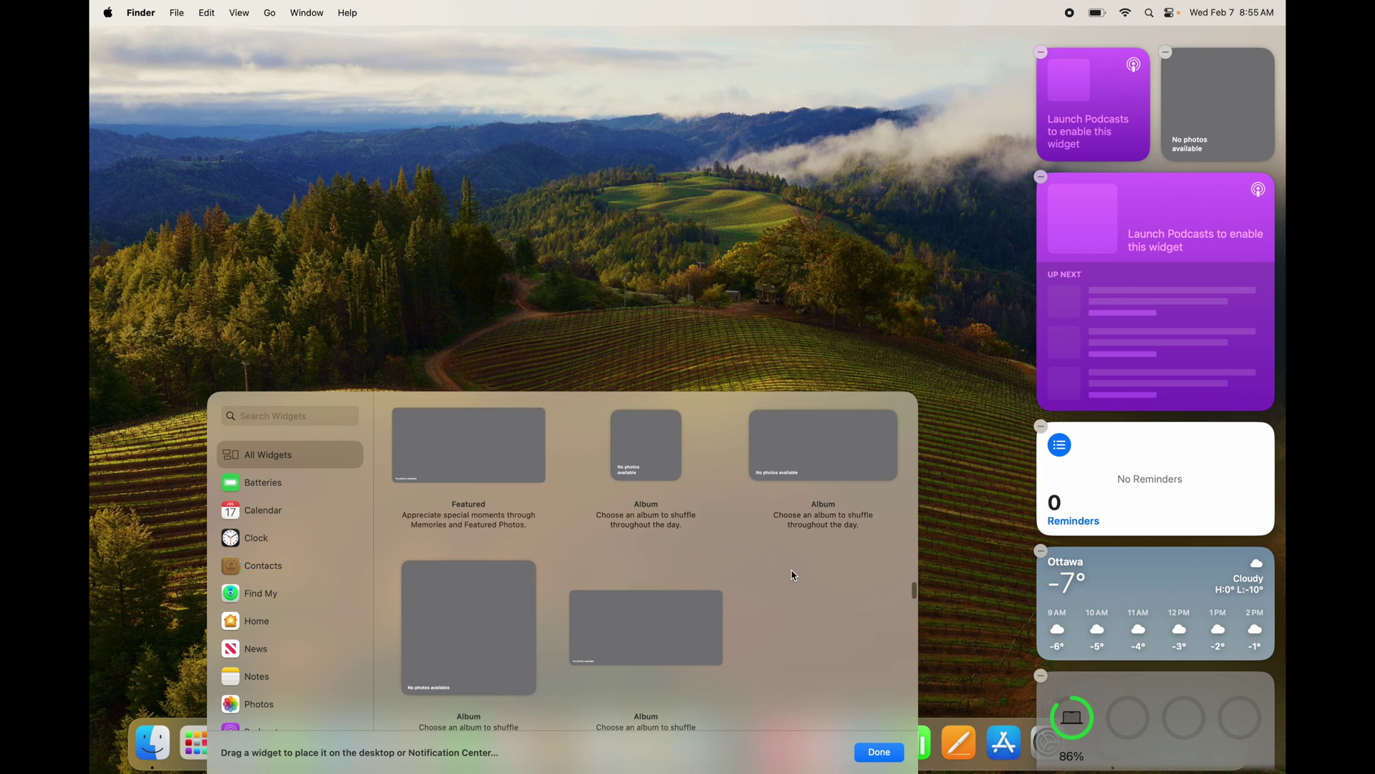
pyautogui.scroll(6, 794, 576)
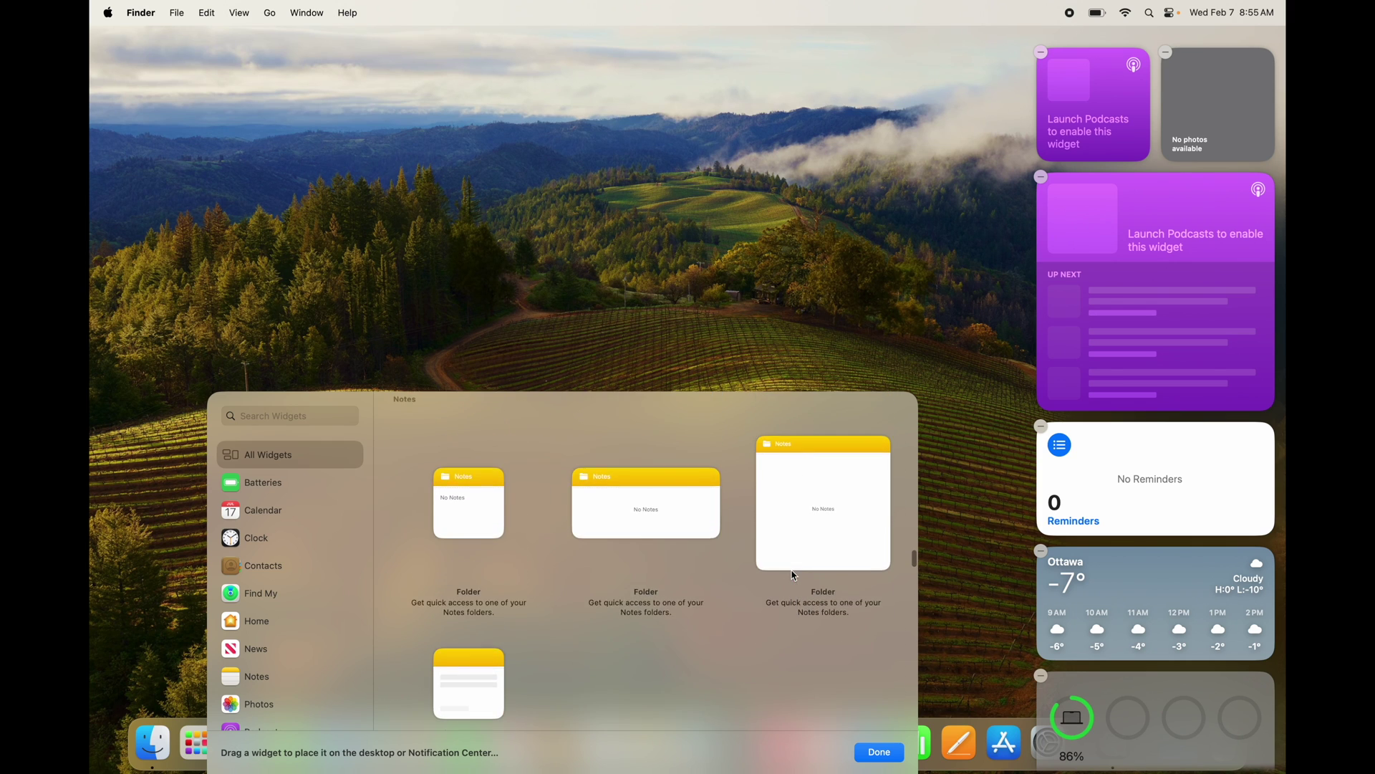
# Step: Finish editing widgets, allow Home to use the location, and reopen Notification Center
pyautogui.click(915, 244)
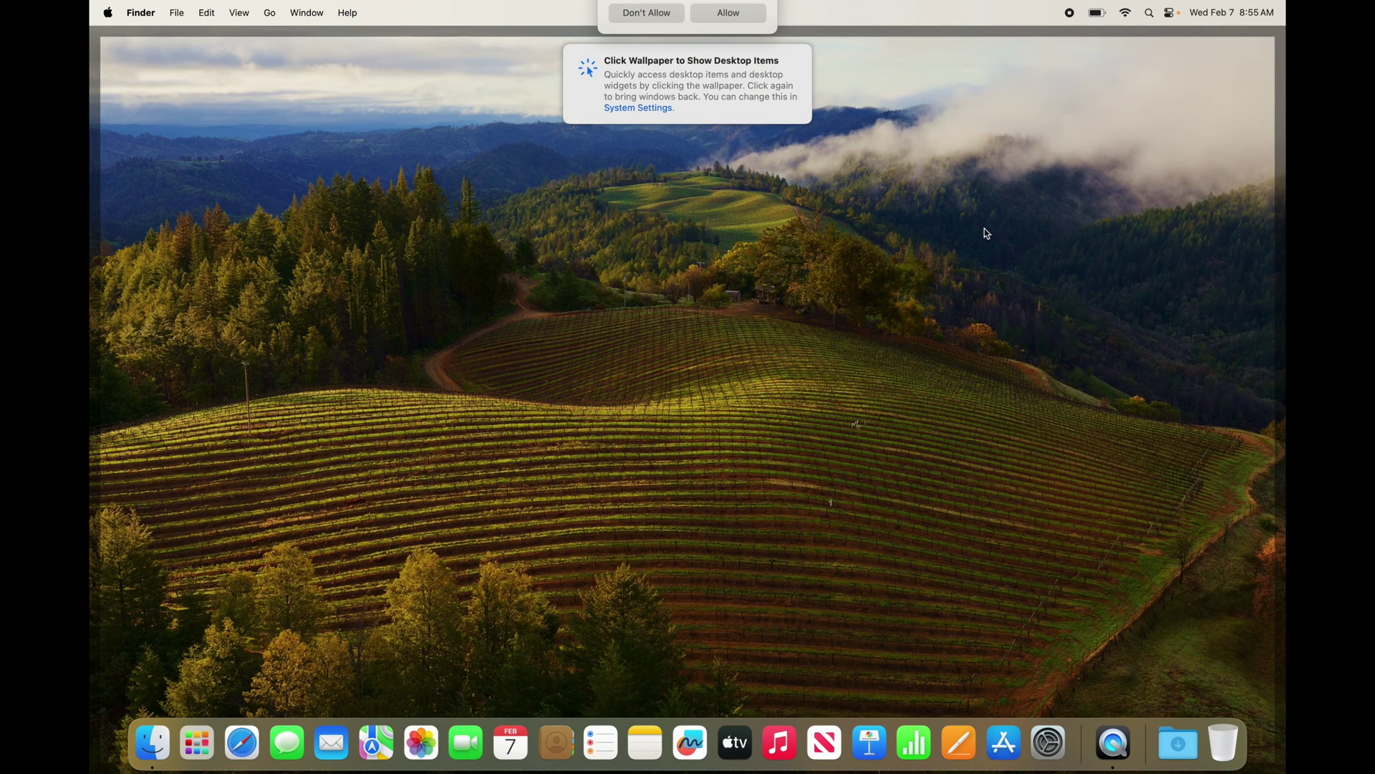
pyautogui.click(739, 325)
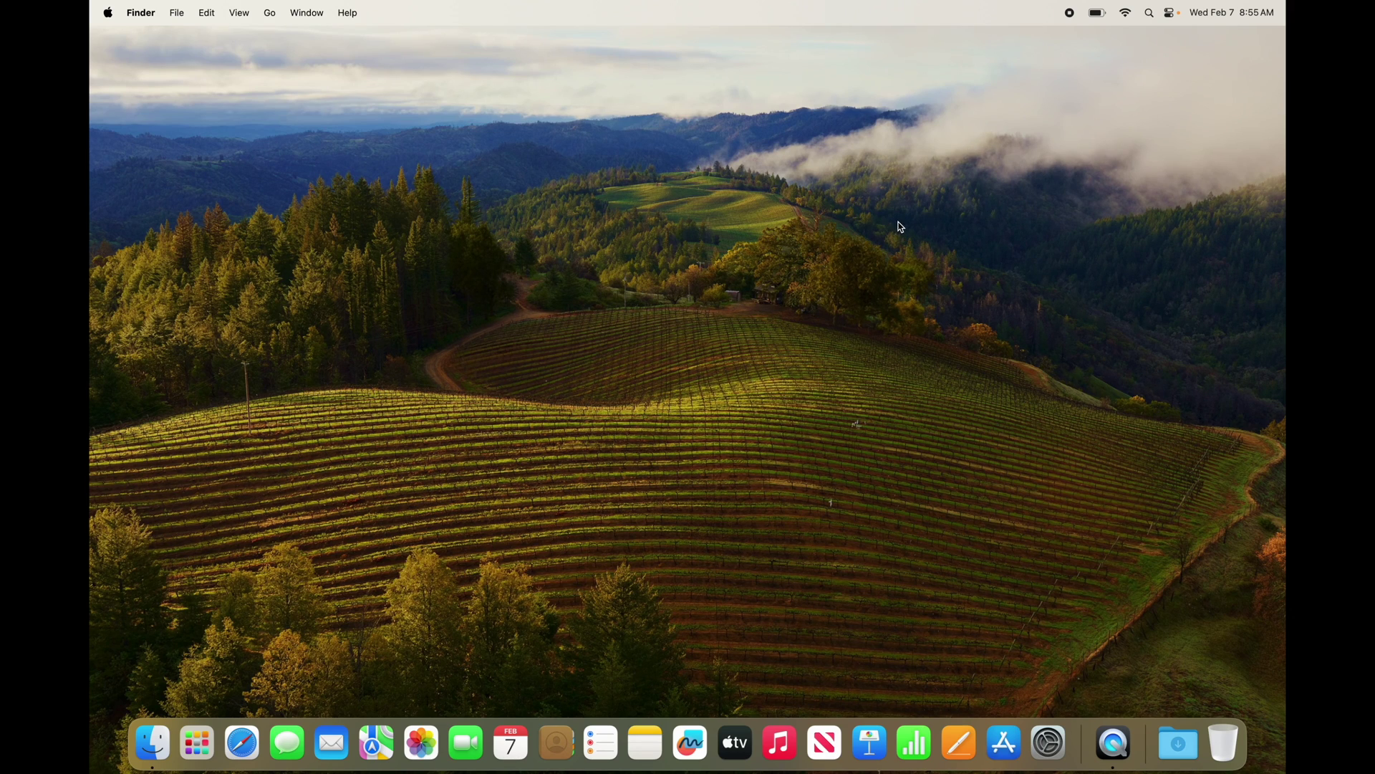
pyautogui.click(1239, 12)
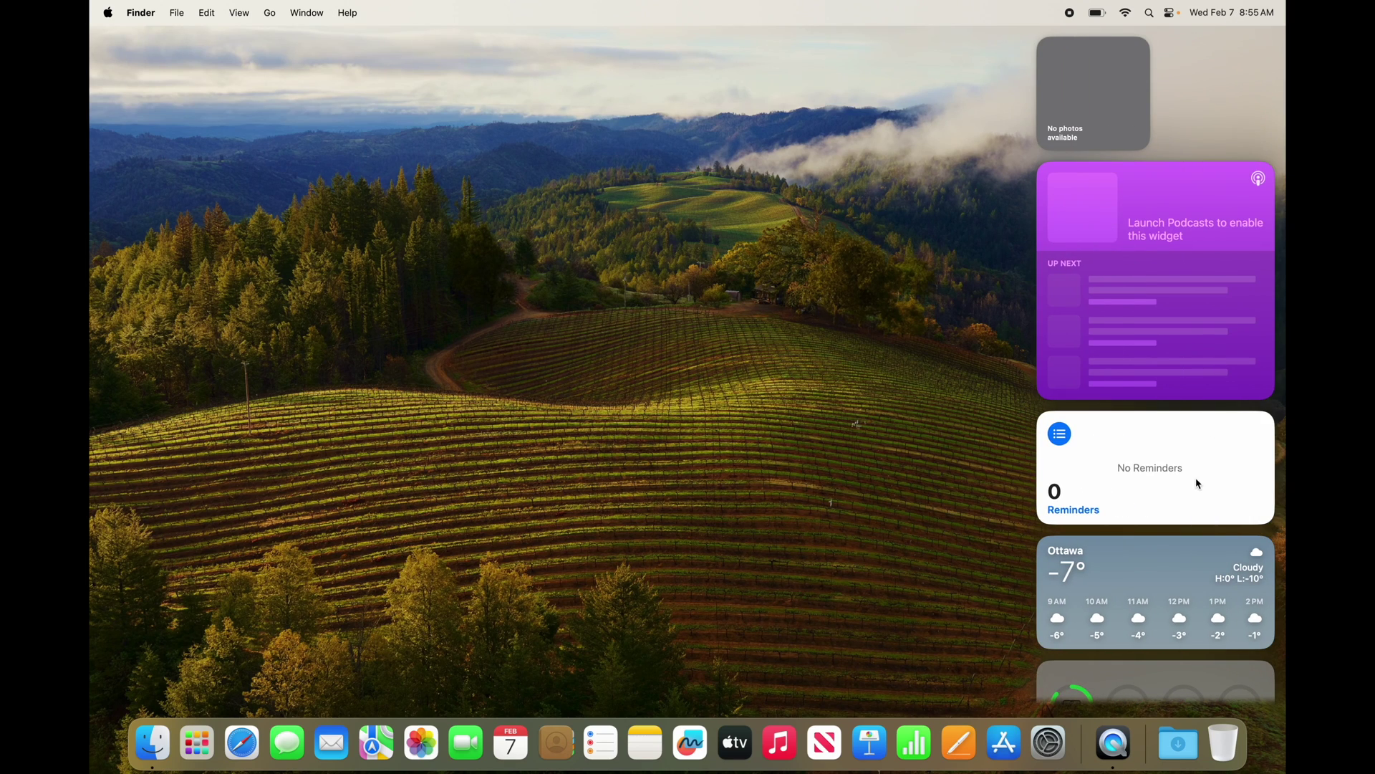
pyautogui.scroll(-3, 1198, 483)
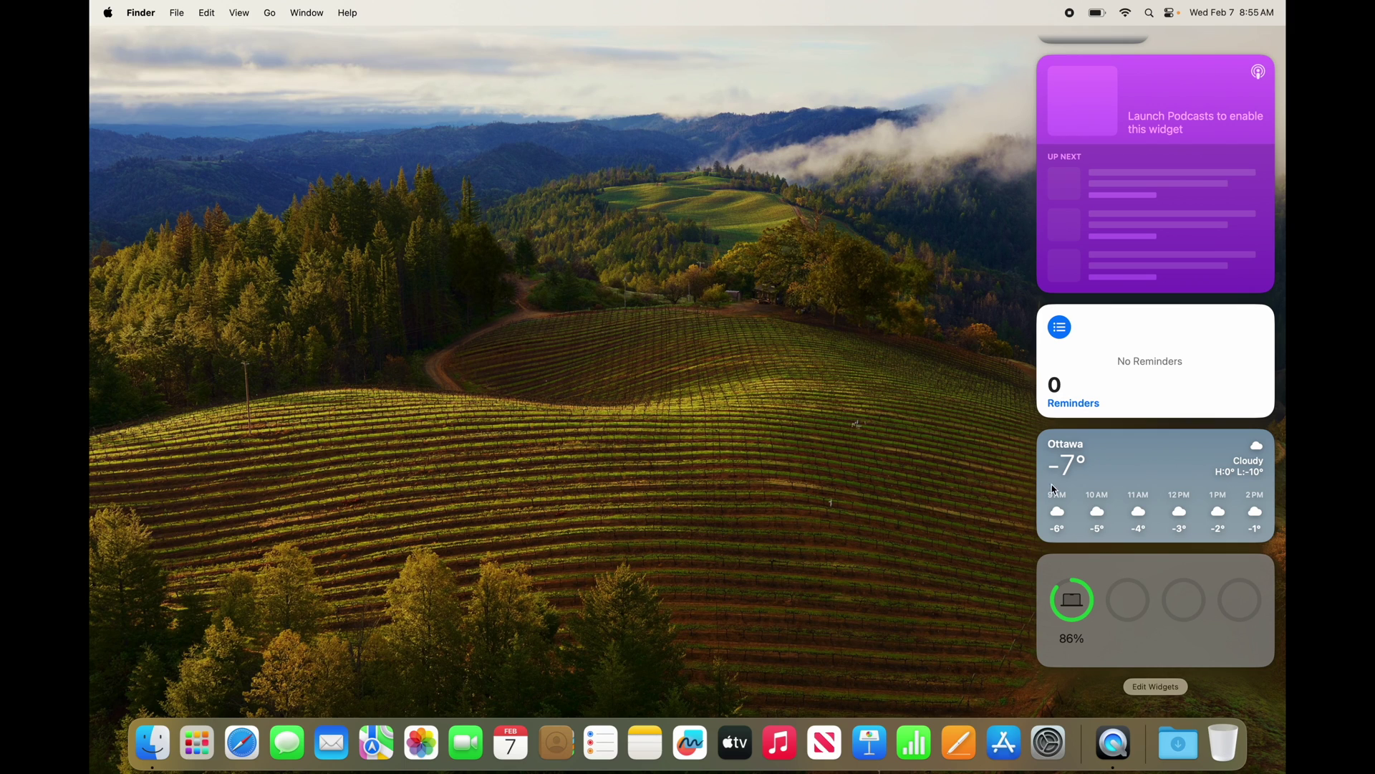
# Step: Drag the Ottawa Weather widget to the desktop's top centre with Reminders beneath it
pyautogui.moveTo(1161, 488)
pyautogui.mouseDown()
pyautogui.moveTo(1065, 451)
pyautogui.moveTo(1173, 484)
pyautogui.mouseUp()
pyautogui.moveTo(1111, 476); pyautogui.dragTo(657, 161)
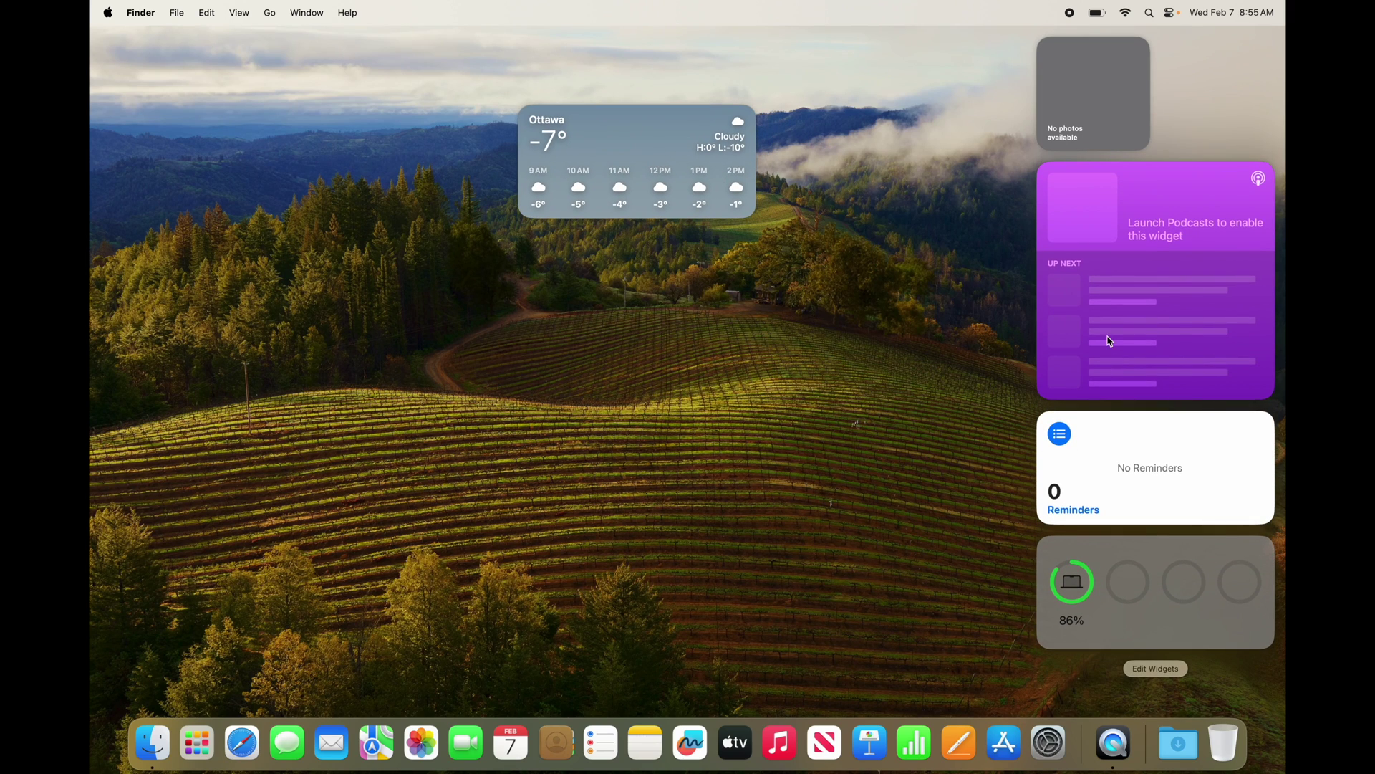
pyautogui.moveTo(1166, 469); pyautogui.dragTo(684, 326)
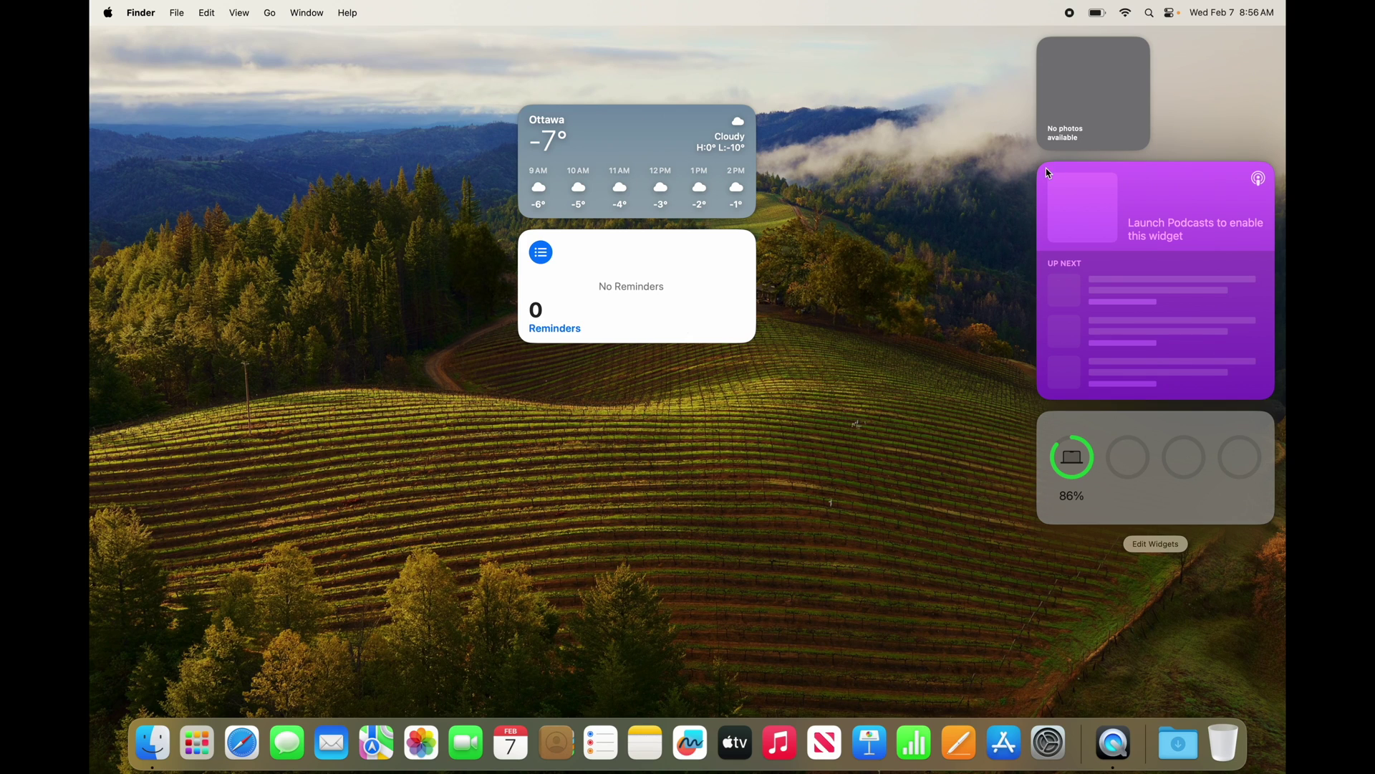
pyautogui.click(1156, 544)
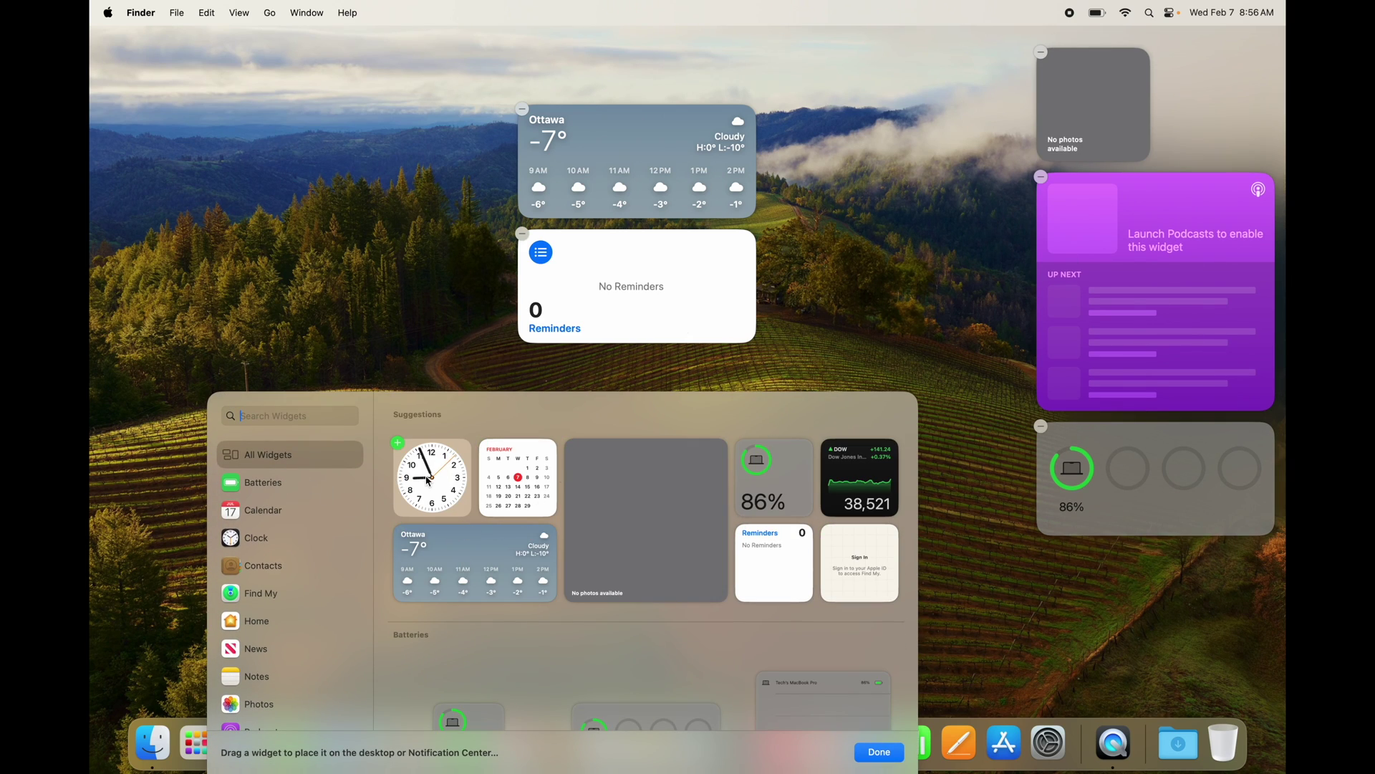
# Step: Bring the analog Clock widget out of Notification Center onto the desktop
pyautogui.moveTo(430, 478); pyautogui.dragTo(1076, 551)
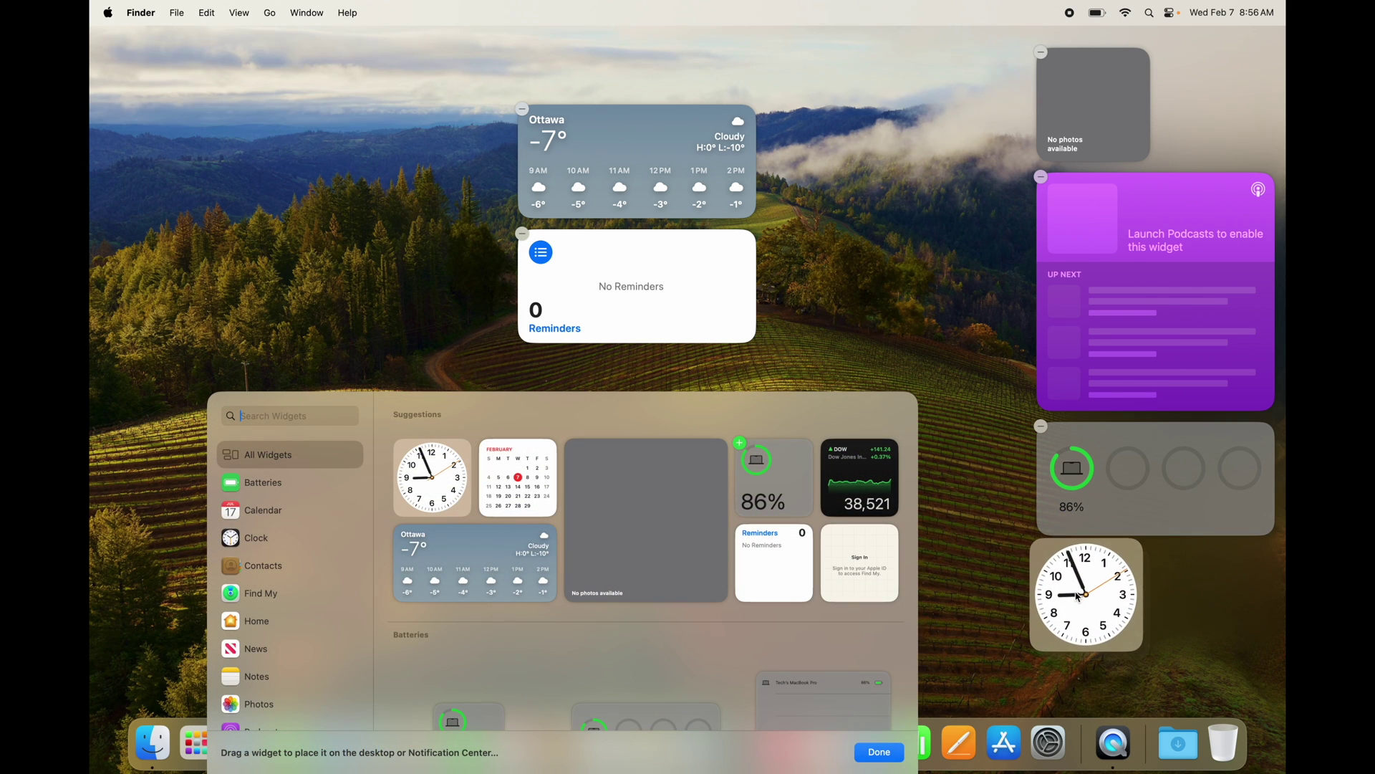
pyautogui.click(1000, 479)
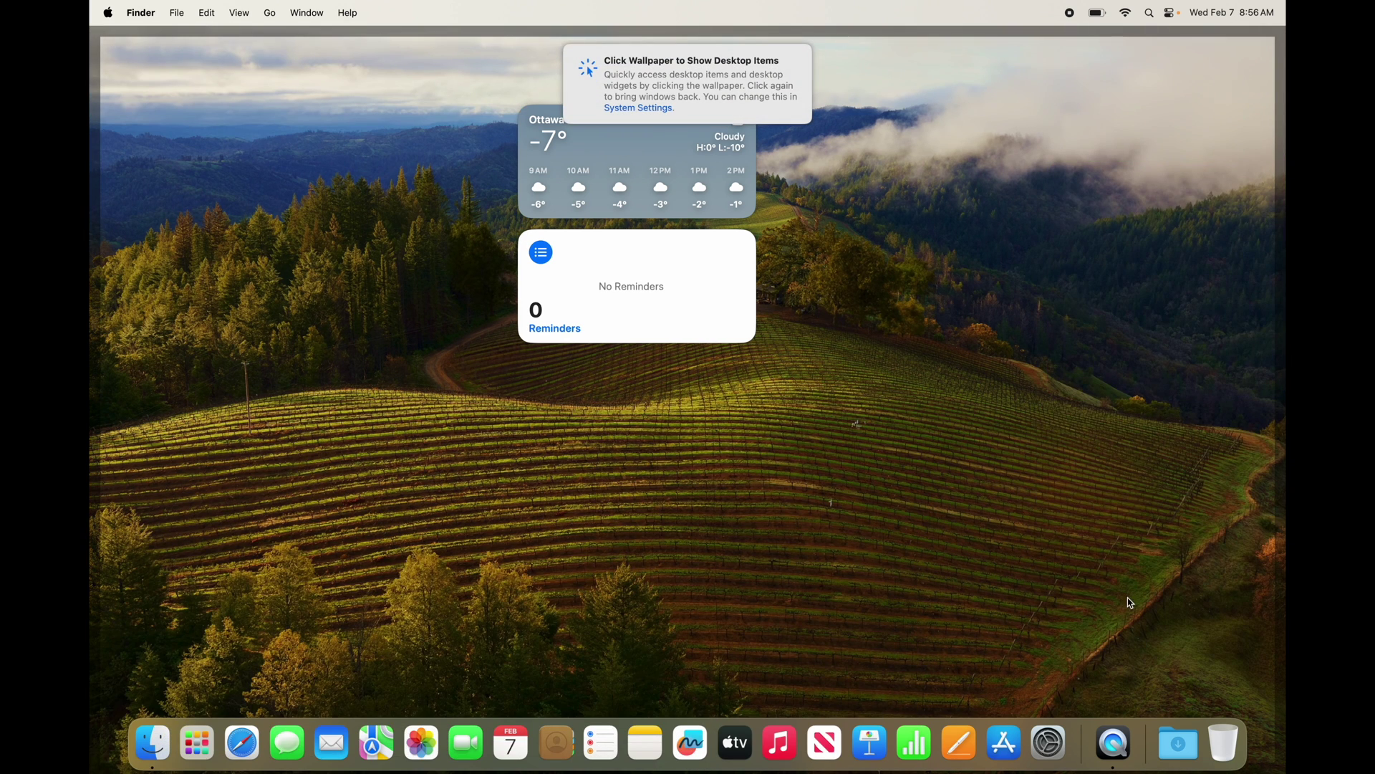
pyautogui.click(1265, 14)
pyautogui.moveTo(1094, 590); pyautogui.dragTo(856, 136)
pyautogui.click(964, 251)
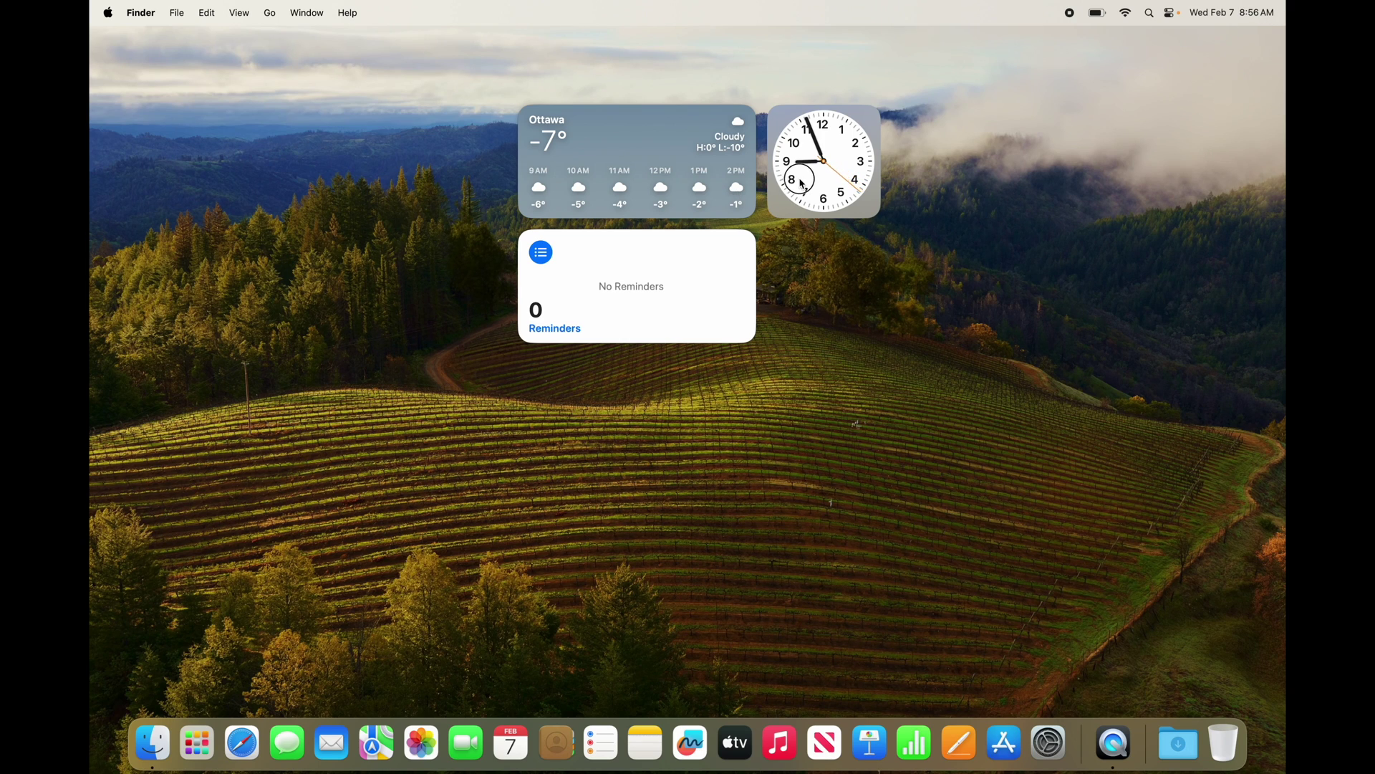
# Step: Arrange the Clock, Reminders and Weather widgets left to right in a mid-screen row
pyautogui.moveTo(791, 178); pyautogui.dragTo(1130, 124)
pyautogui.moveTo(666, 154); pyautogui.dragTo(1009, 84)
pyautogui.moveTo(715, 266); pyautogui.dragTo(745, 92)
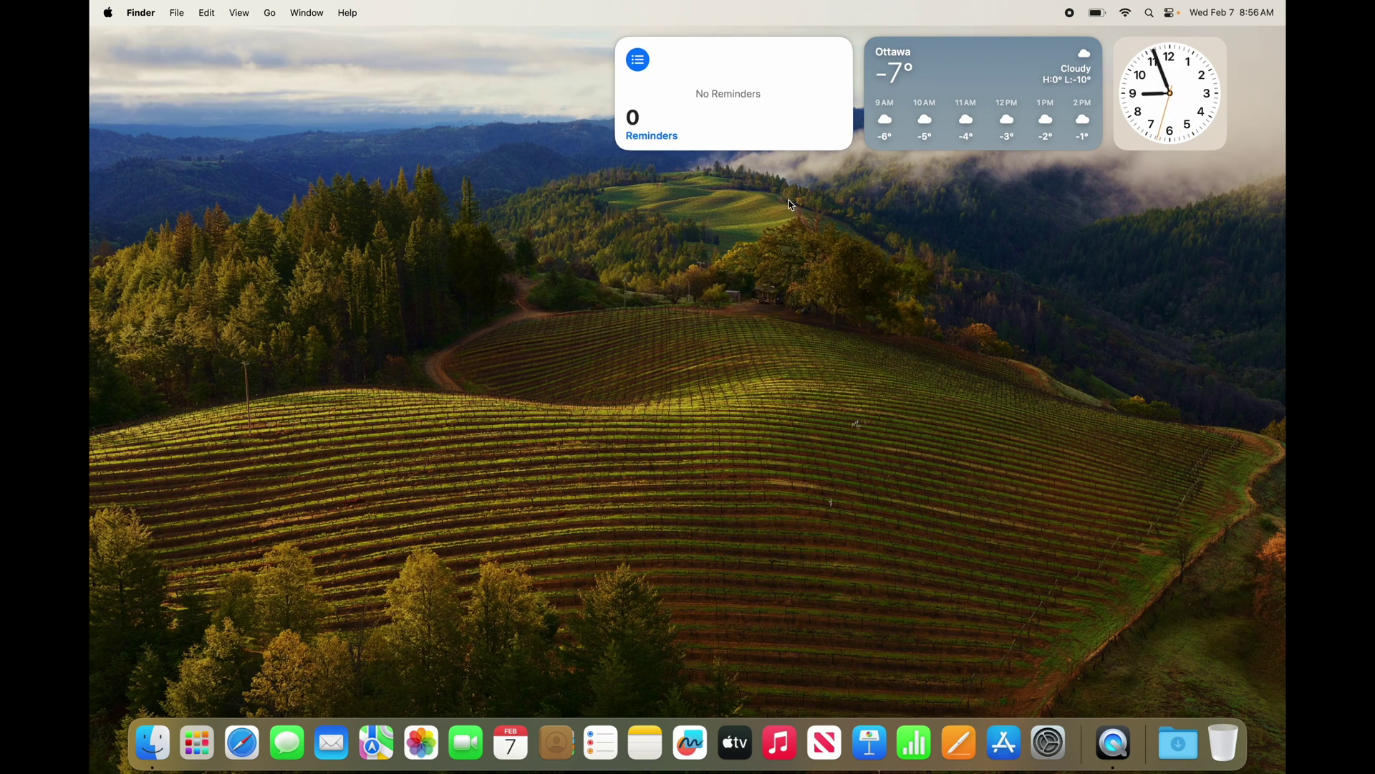
pyautogui.moveTo(765, 86); pyautogui.dragTo(659, 363)
pyautogui.moveTo(935, 92); pyautogui.dragTo(959, 278)
pyautogui.moveTo(1161, 107); pyautogui.dragTo(413, 380)
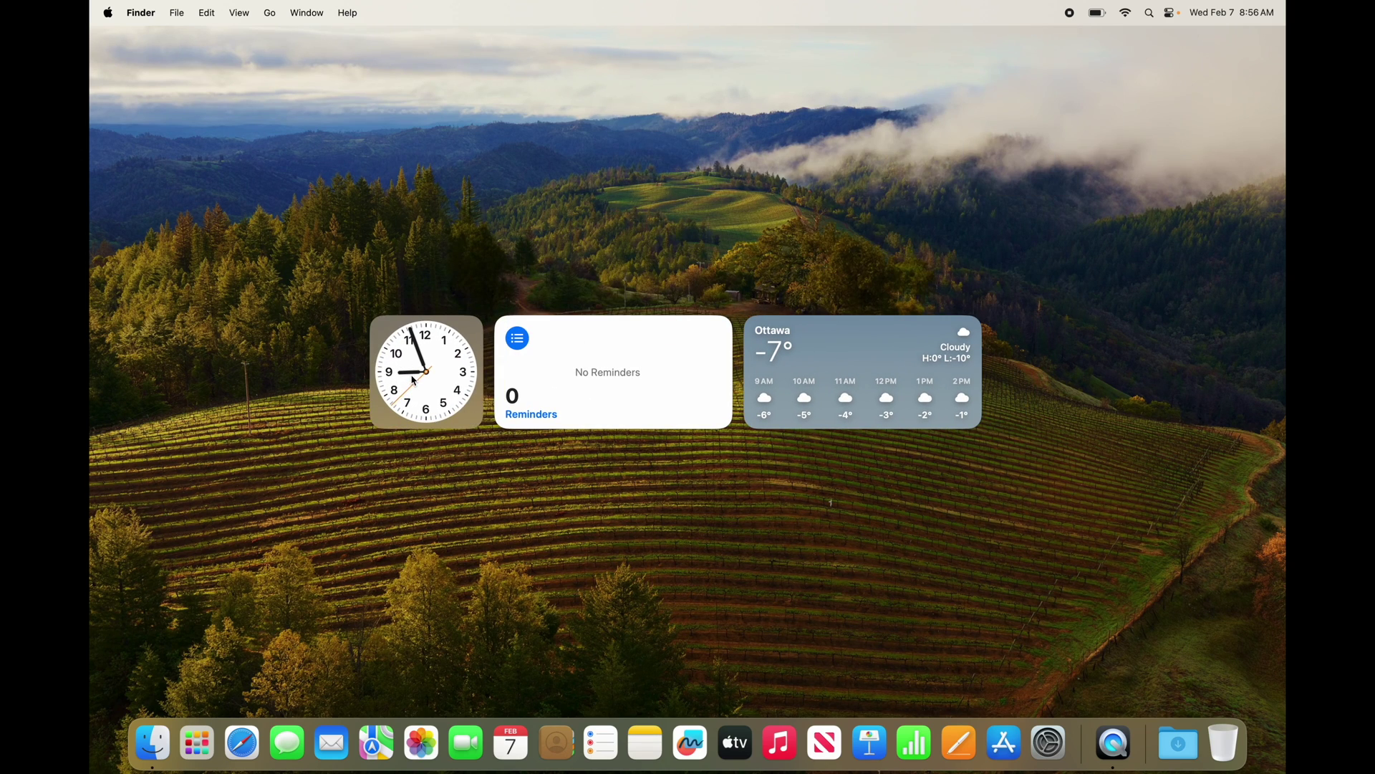
# Step: Open Weather from its widget, close it, and allow it to use the current location
pyautogui.click(875, 350)
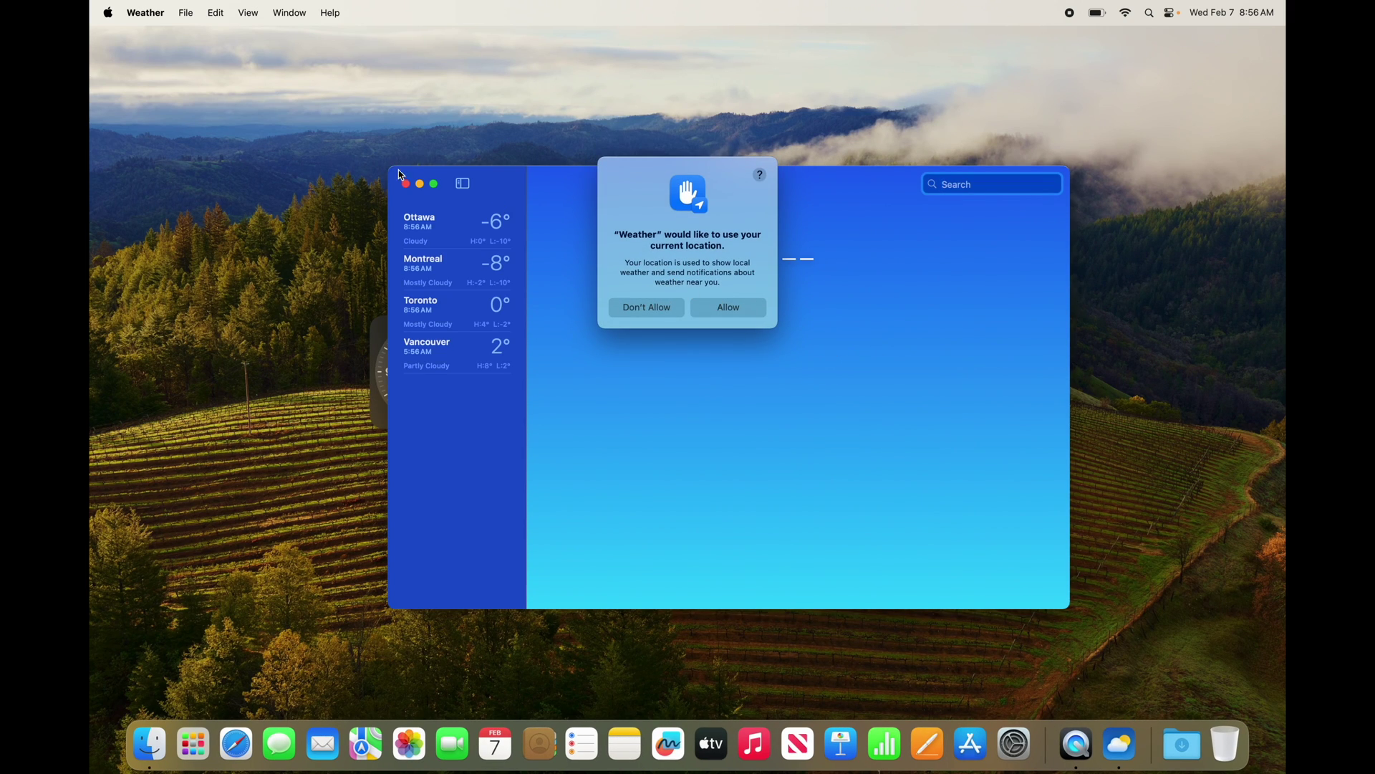
pyautogui.click(406, 184)
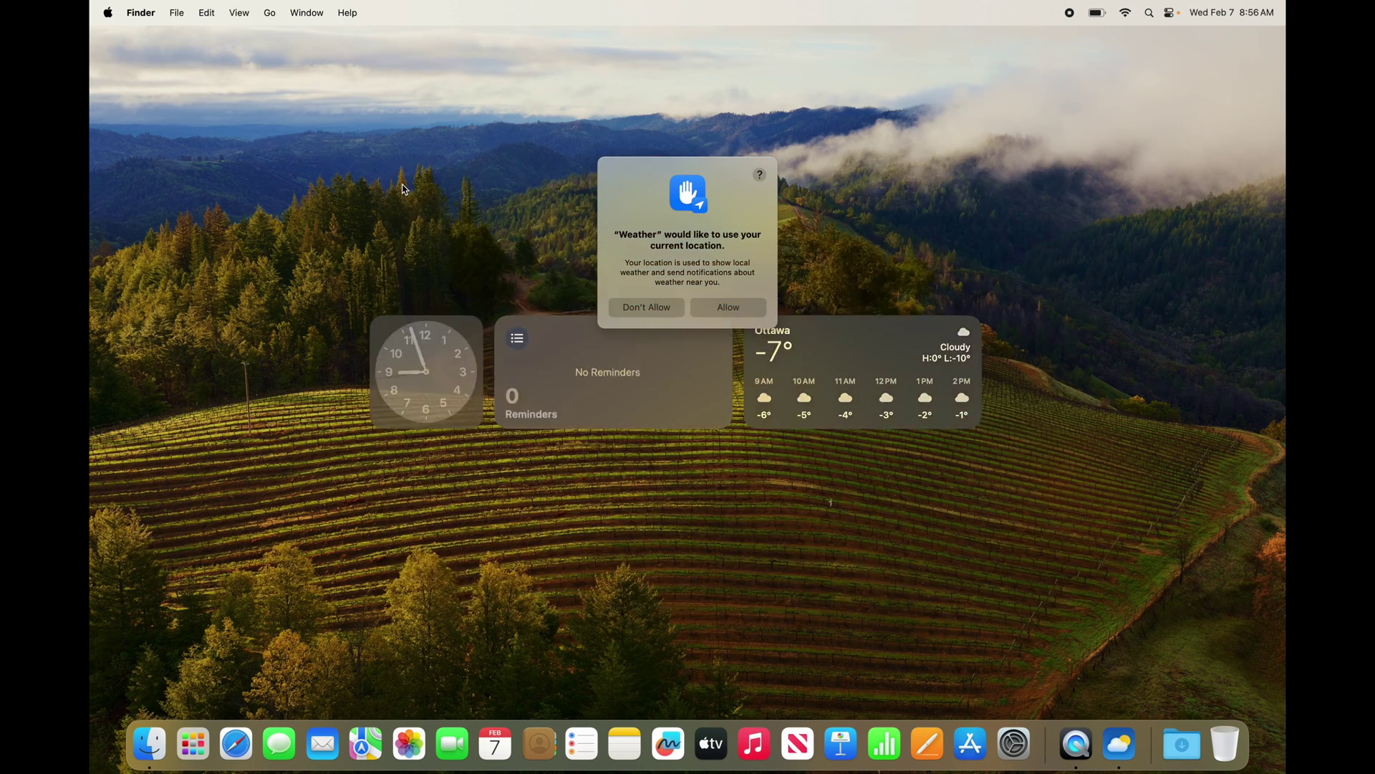
pyautogui.click(745, 315)
# Step: Remove the Weather, Reminders and Clock widgets from the desktop through Edit Widgets
pyautogui.click(1238, 10)
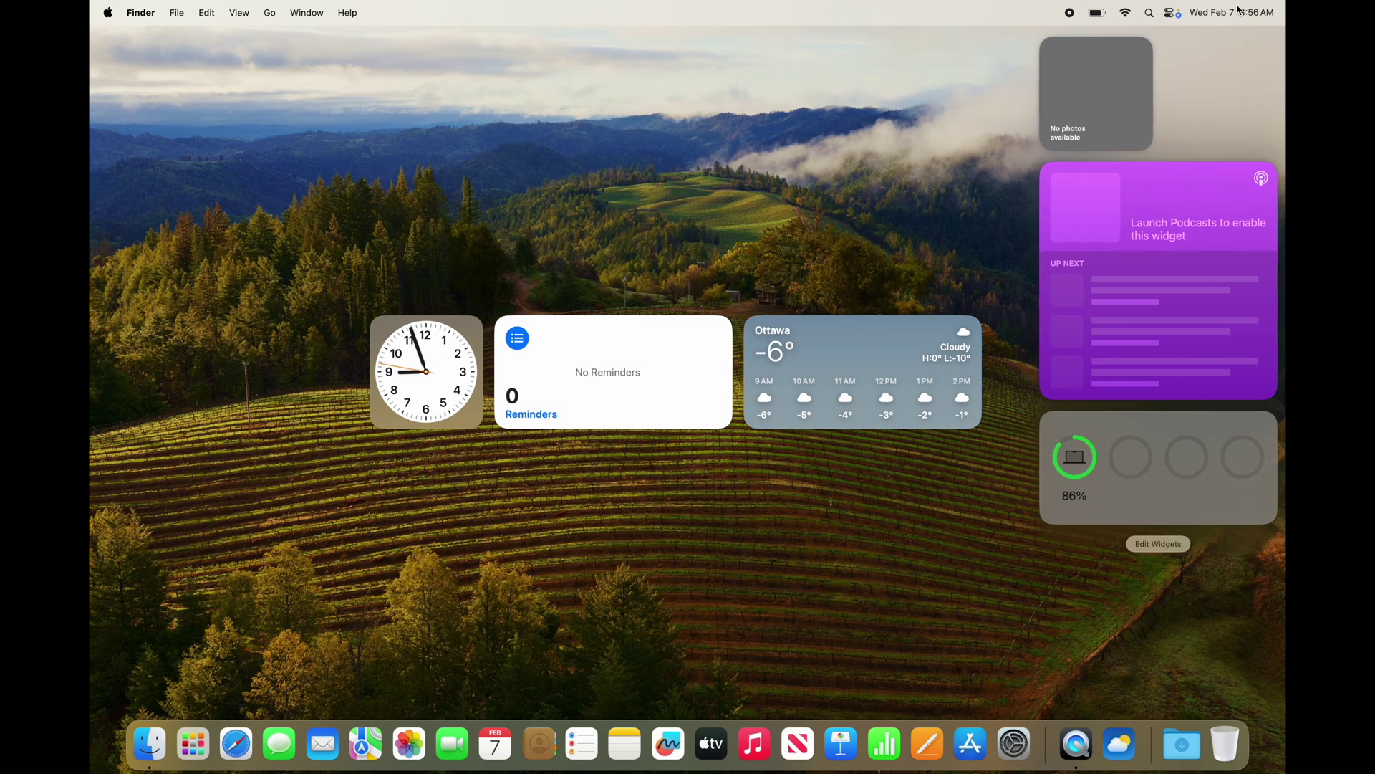
pyautogui.click(1165, 545)
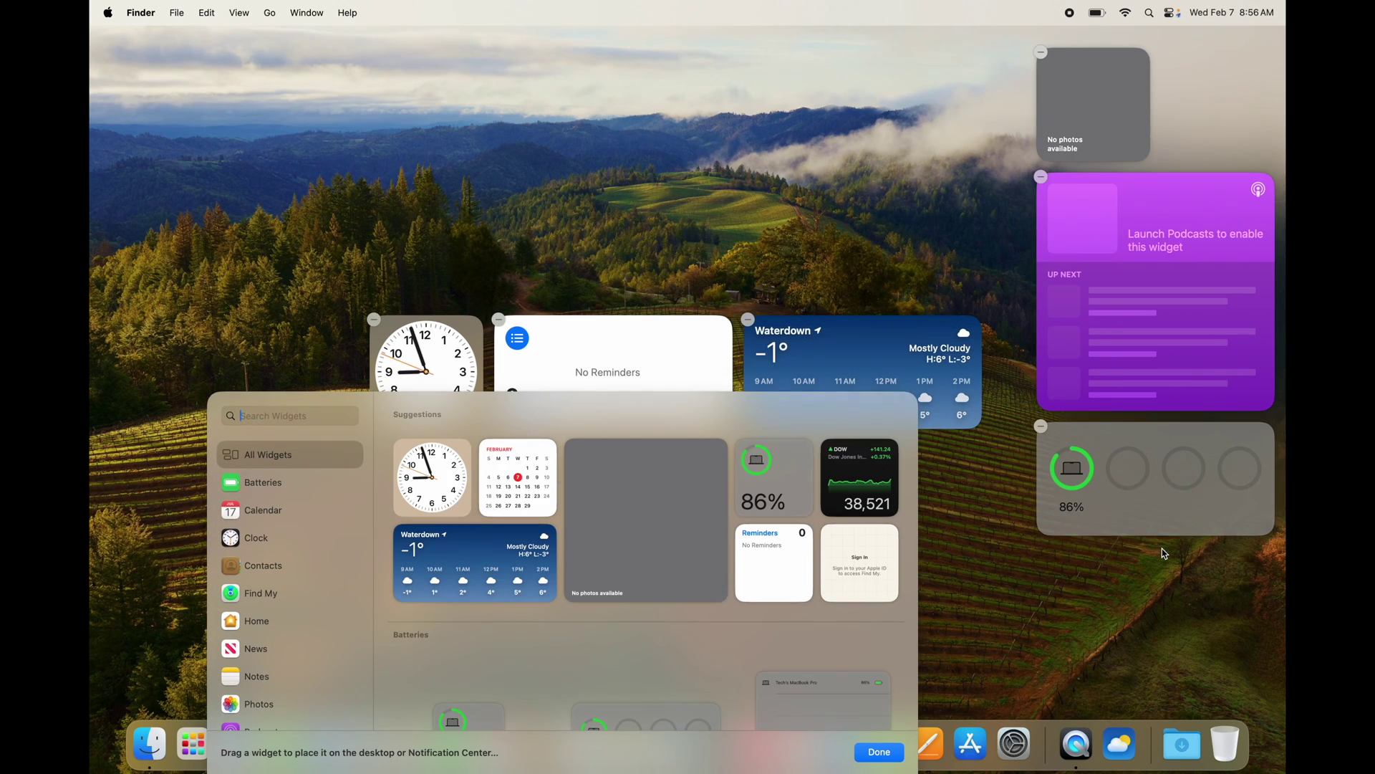
pyautogui.click(749, 321)
pyautogui.click(499, 320)
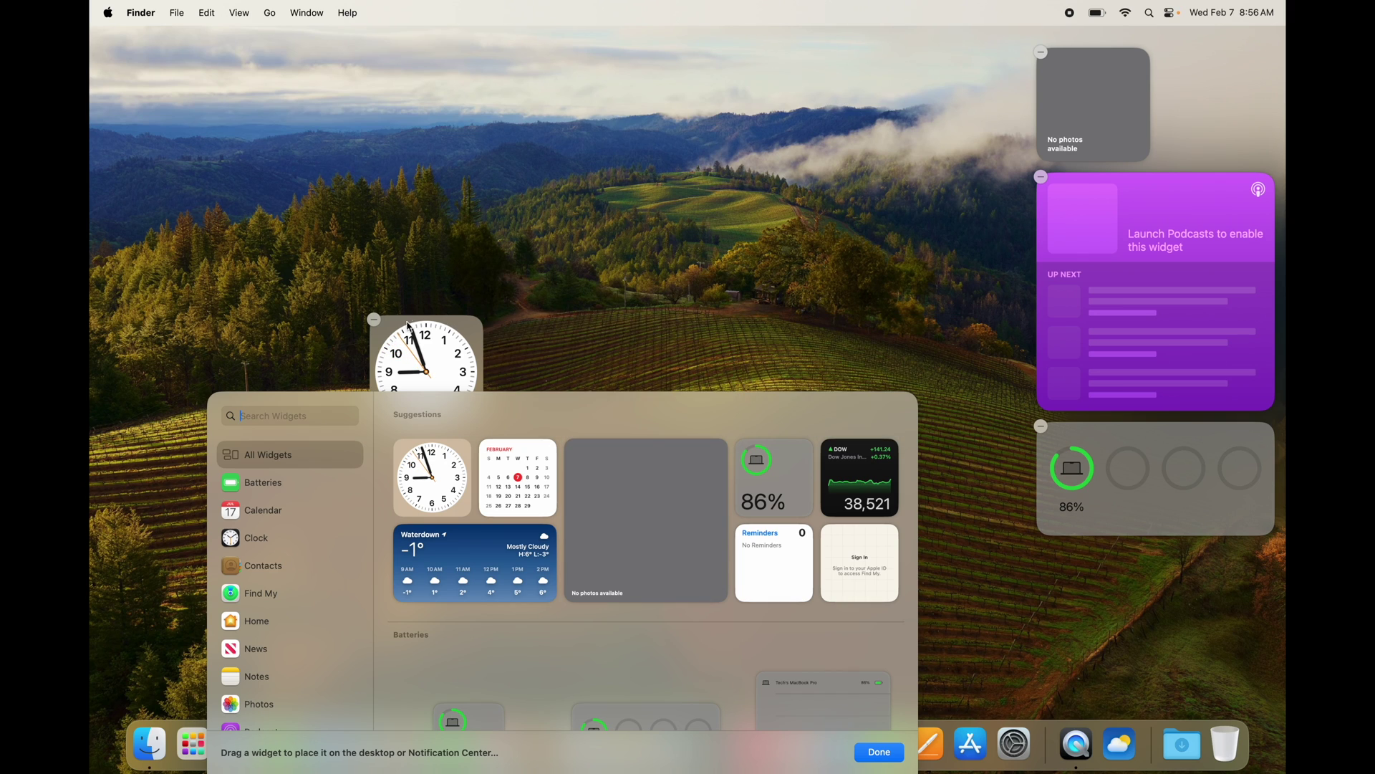
pyautogui.click(373, 318)
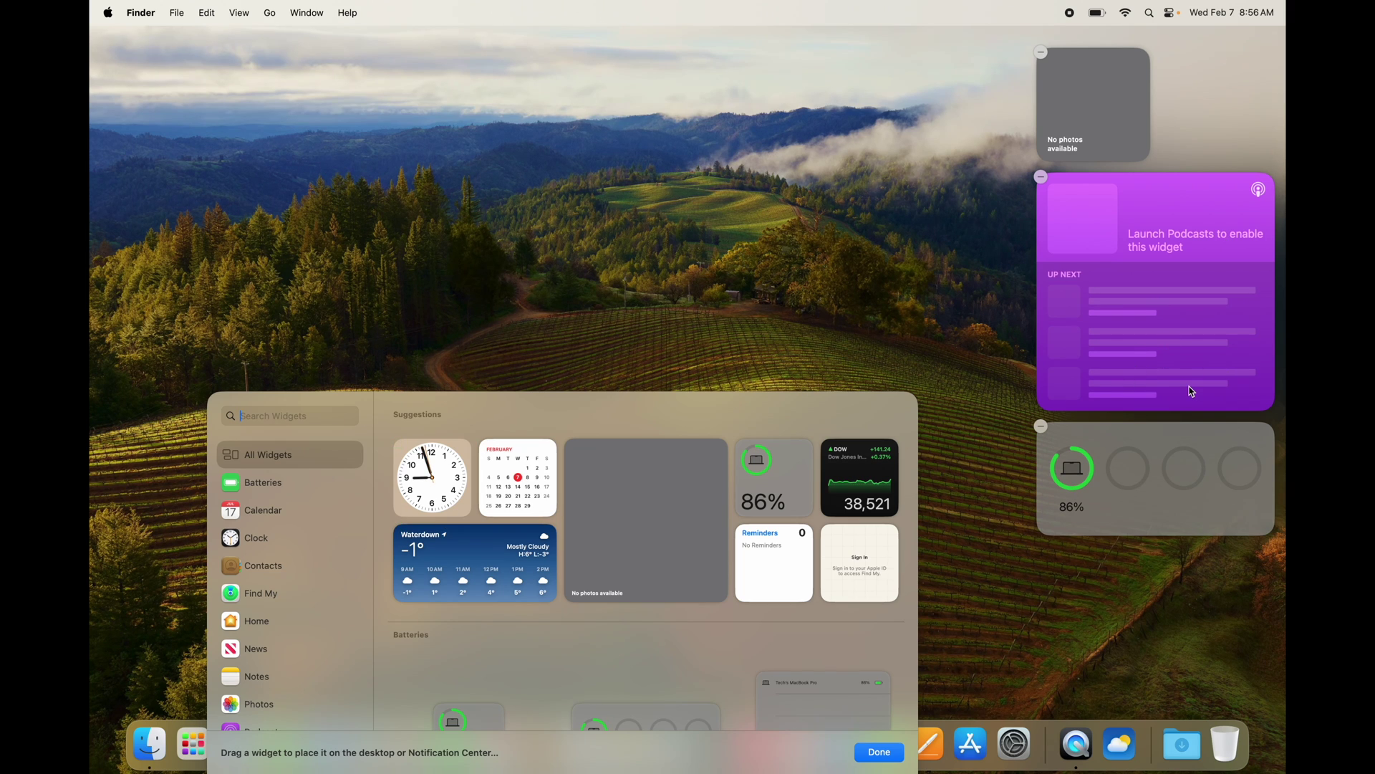
pyautogui.click(844, 195)
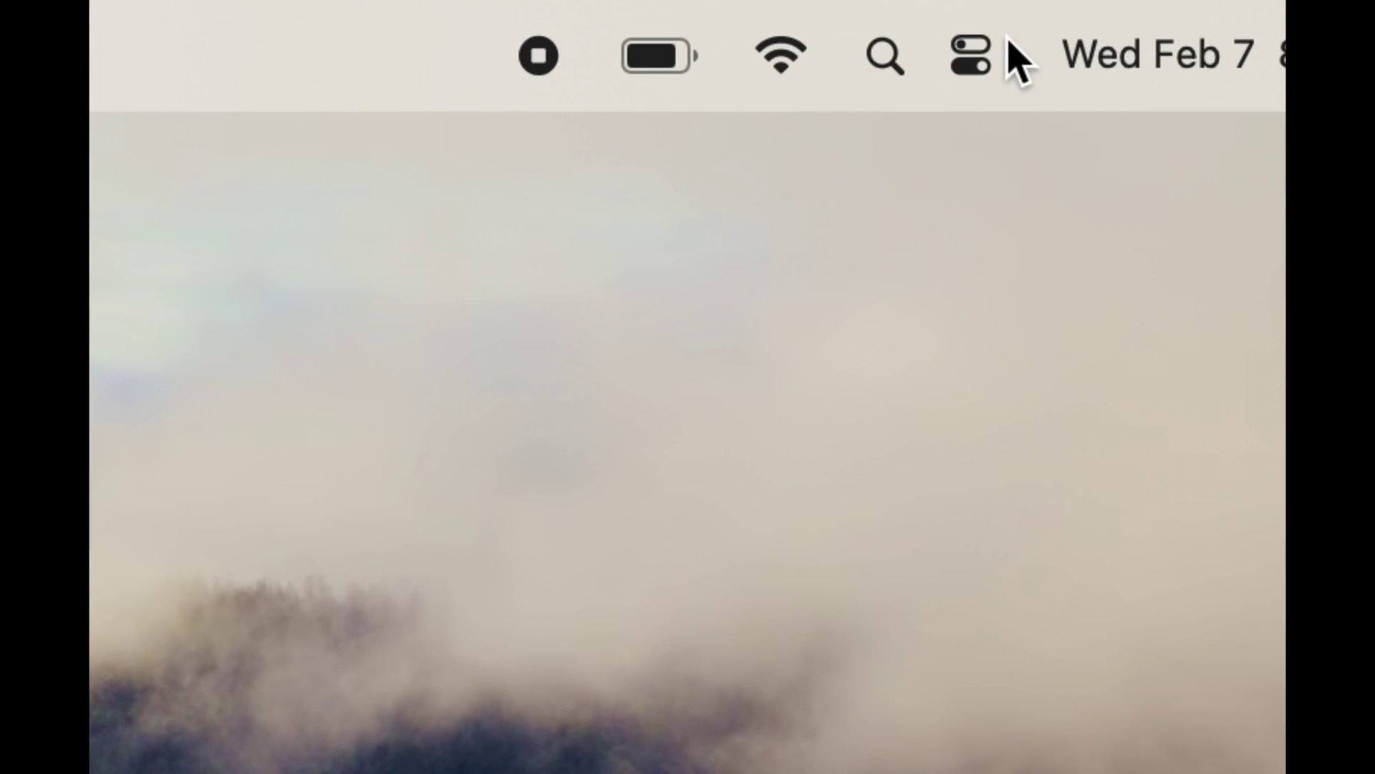
pyautogui.click(990, 64)
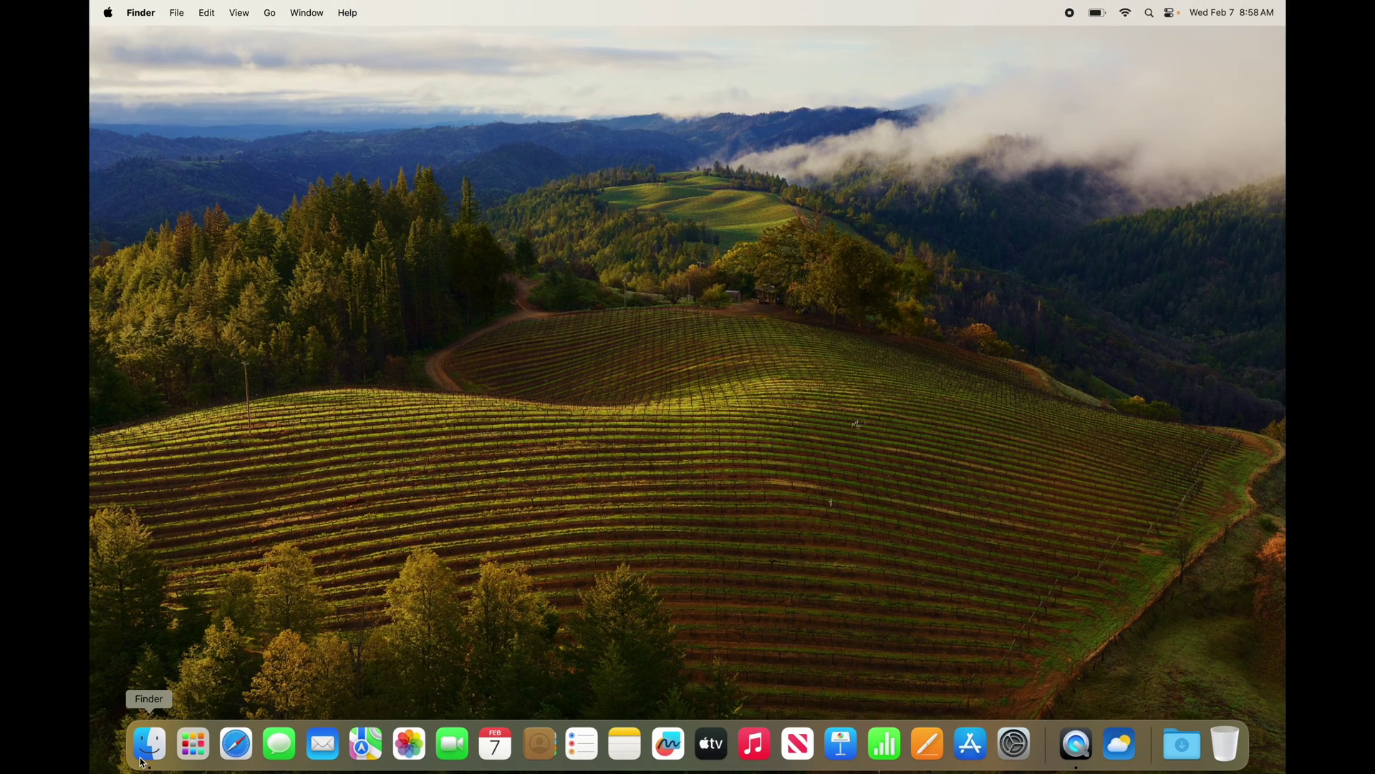
pyautogui.click(148, 745)
pyautogui.click(503, 208)
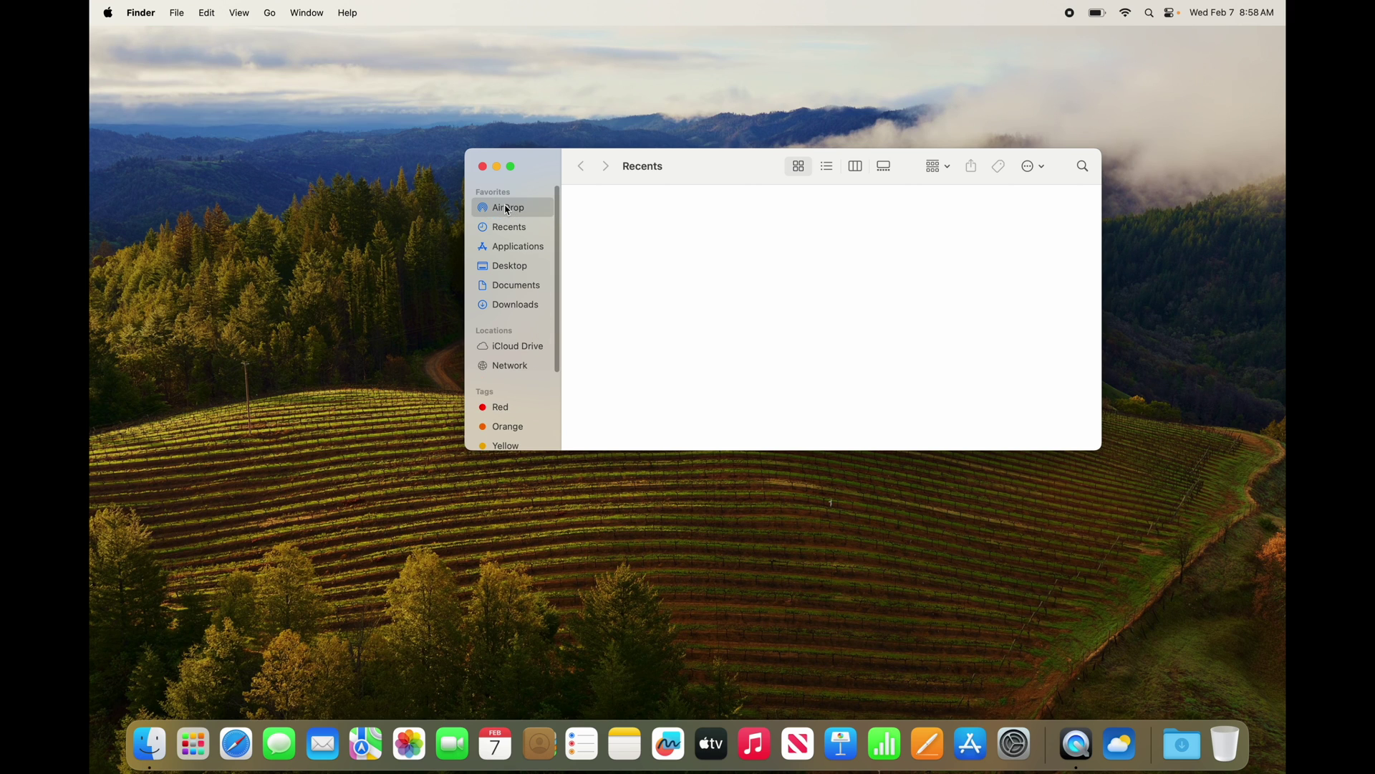
pyautogui.moveTo(680, 179); pyautogui.dragTo(509, 177)
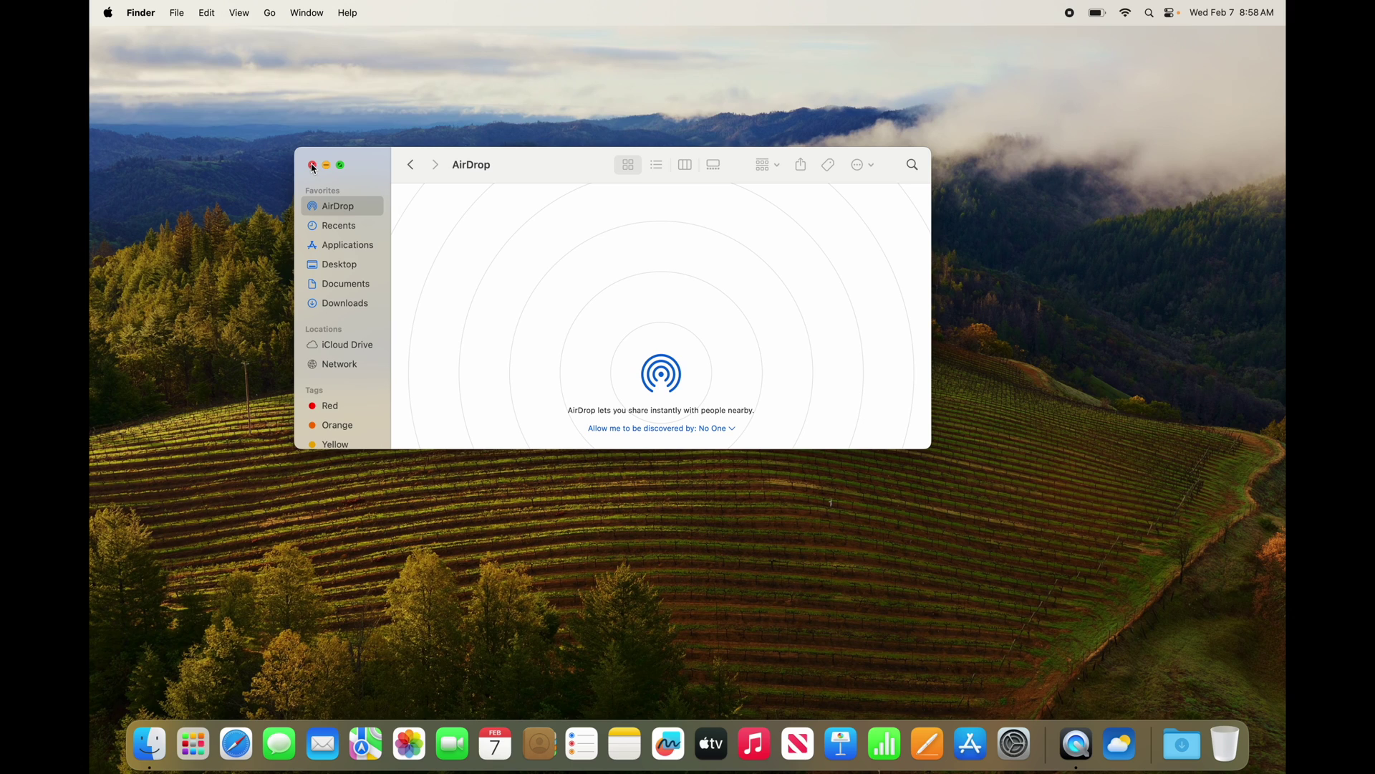
pyautogui.click(313, 166)
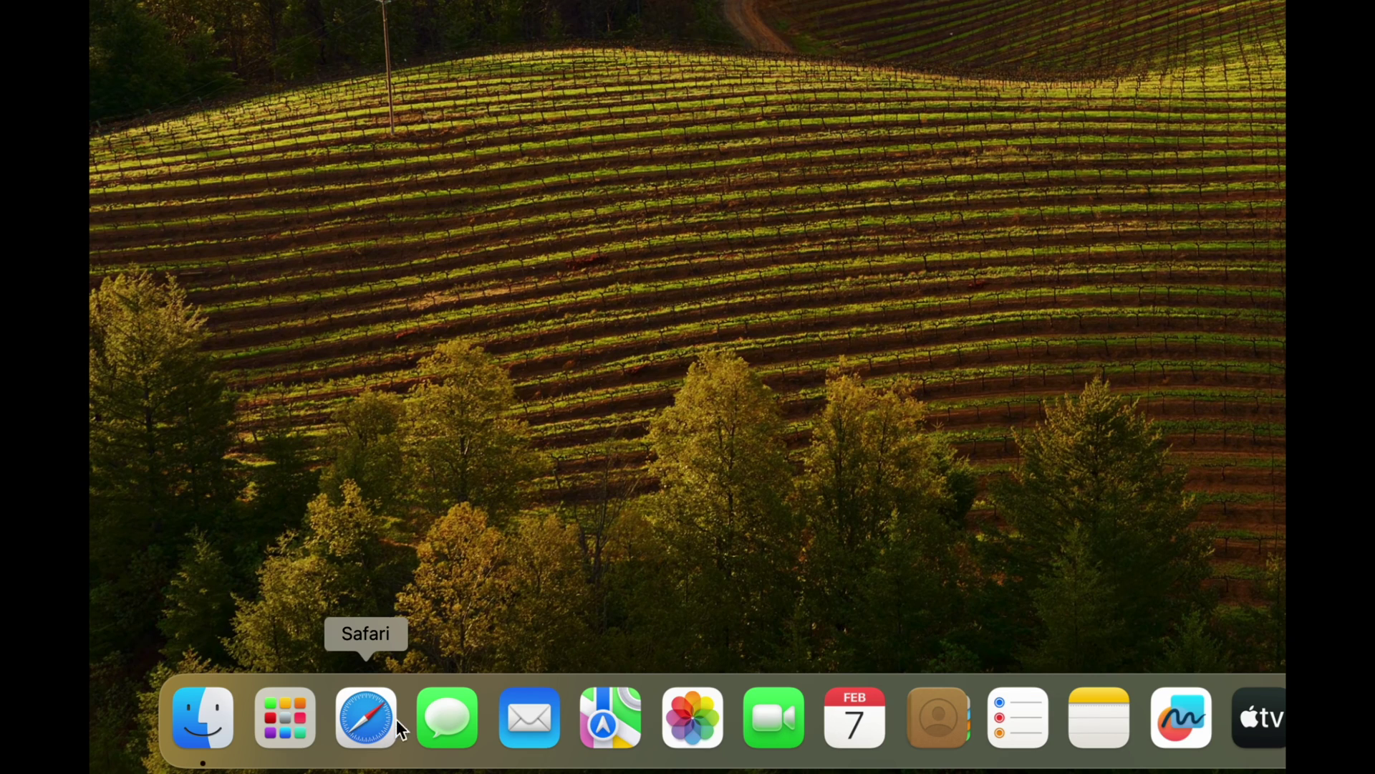
# Step: Launch Mail, pick Google as the account provider, and continue to the Google sign-in window
pyautogui.click(520, 724)
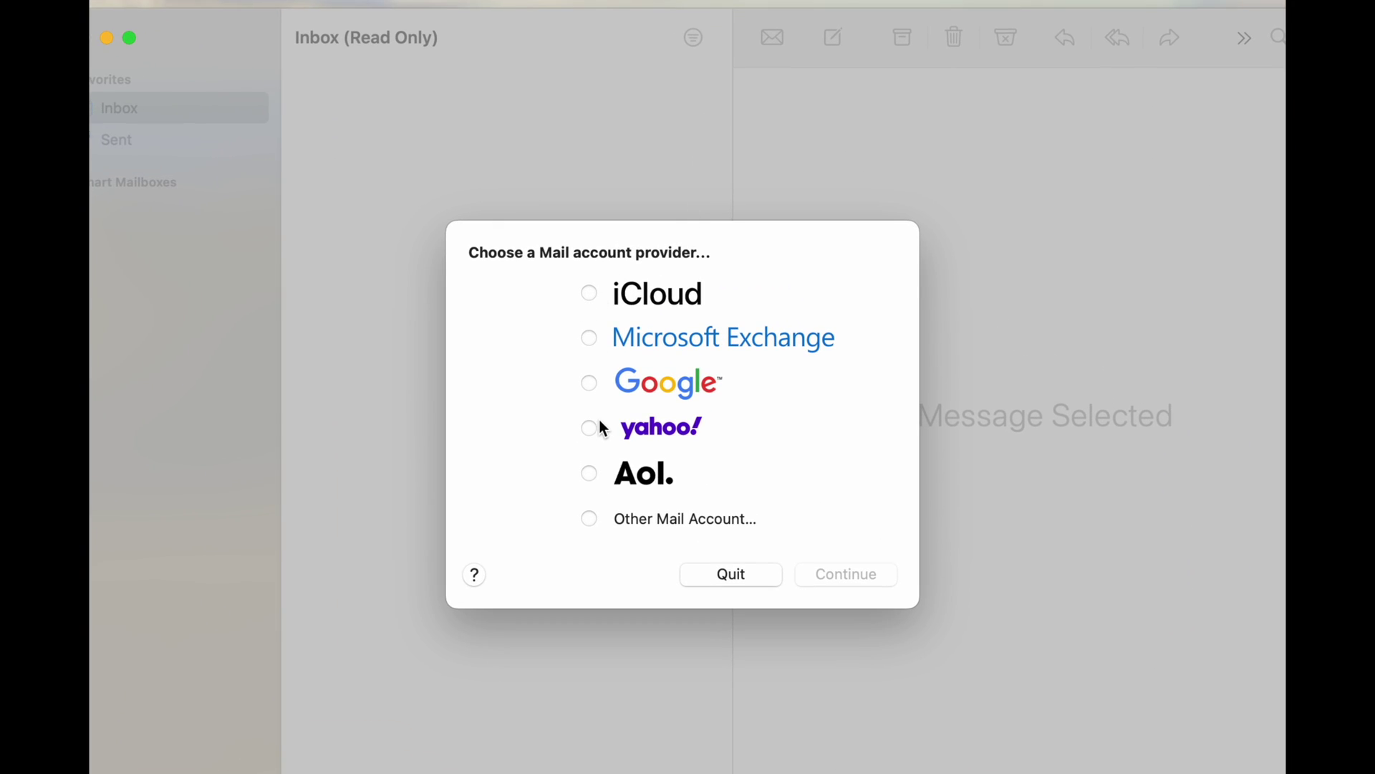
pyautogui.click(589, 385)
pyautogui.click(854, 575)
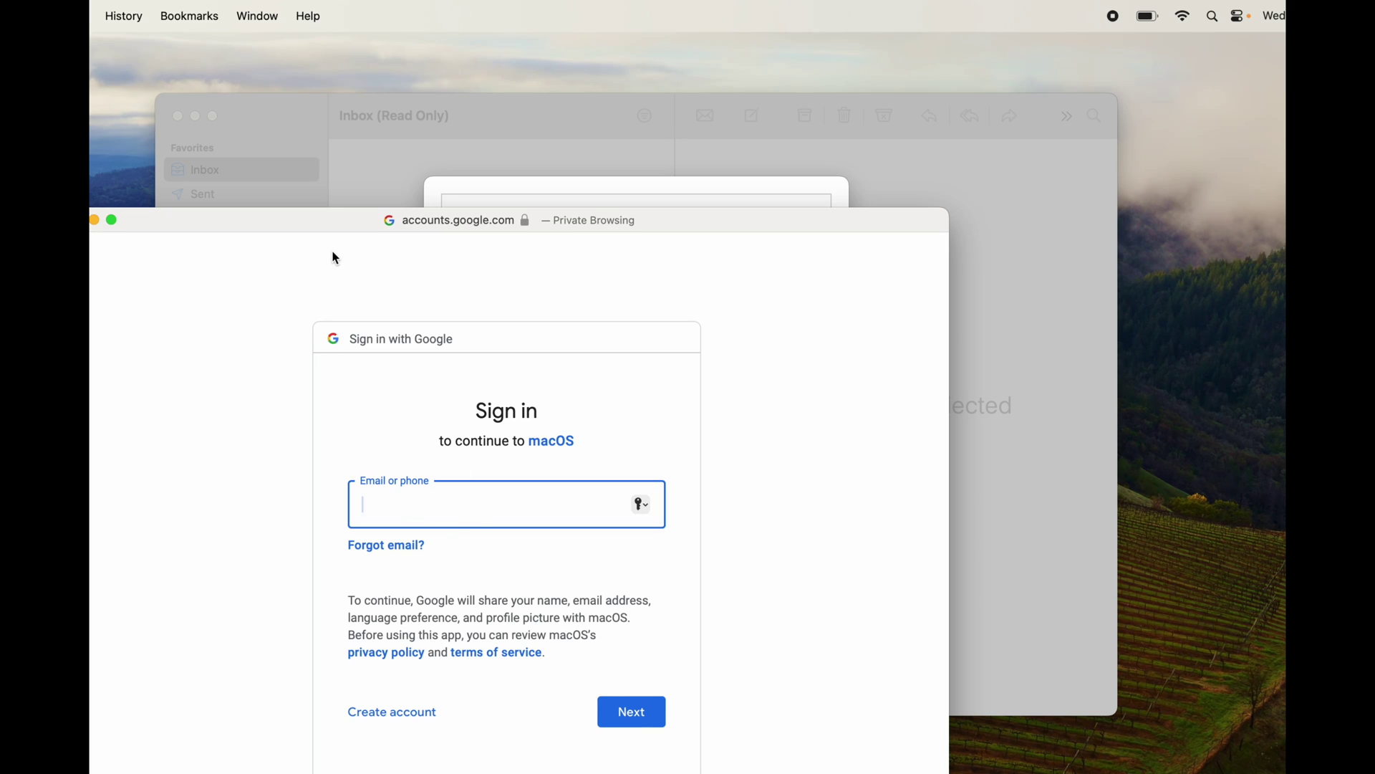
pyautogui.moveTo(255, 222); pyautogui.dragTo(439, 182)
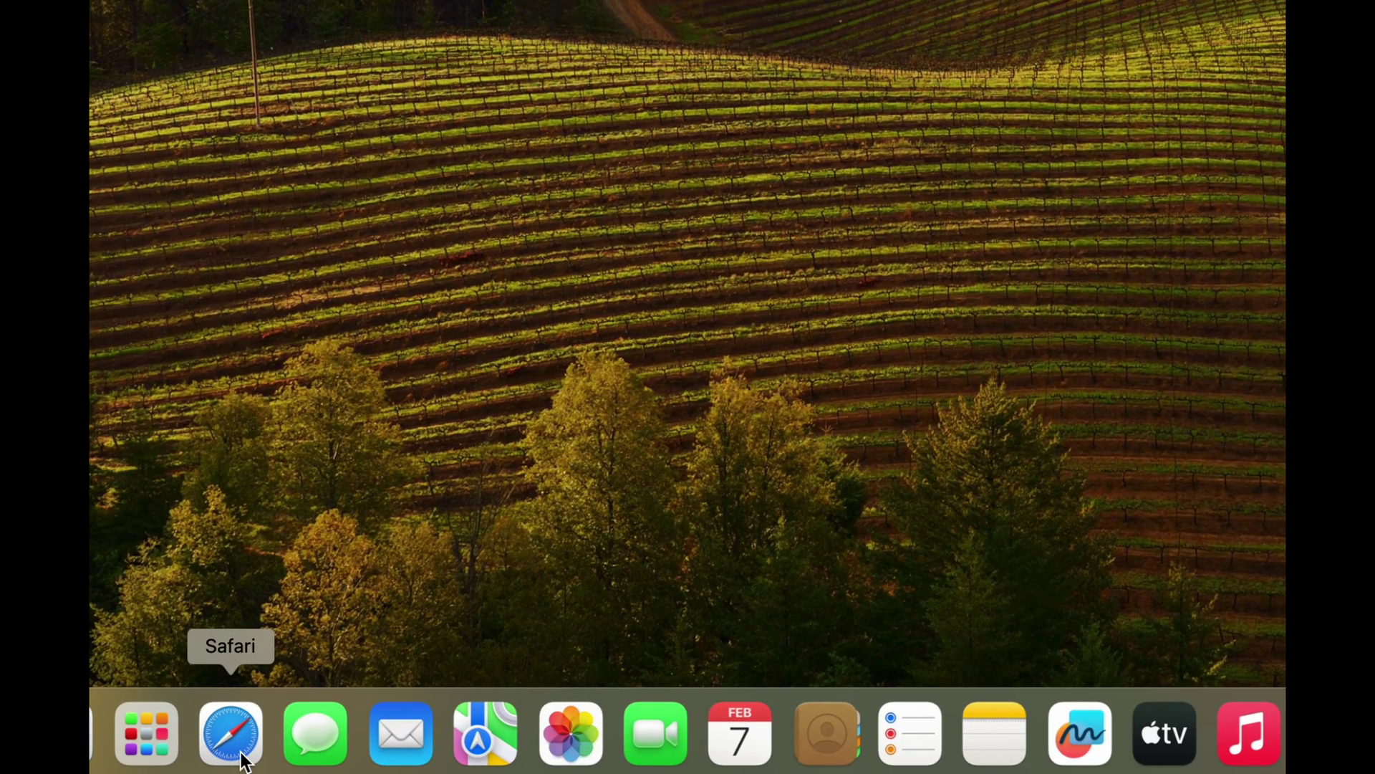
# Step: Search for 'google chrome' from Safari's address bar, fixing the typo
pyautogui.click(241, 758)
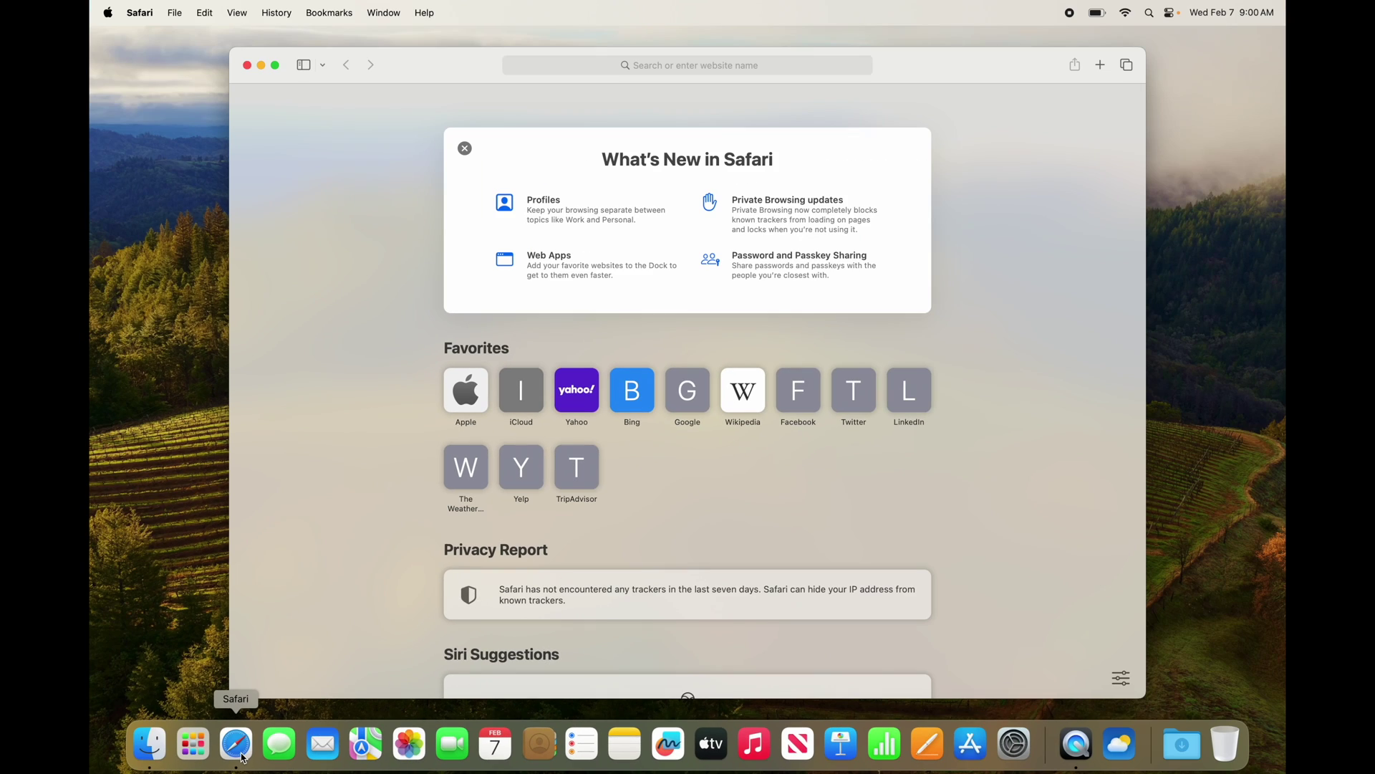
pyautogui.click(649, 66)
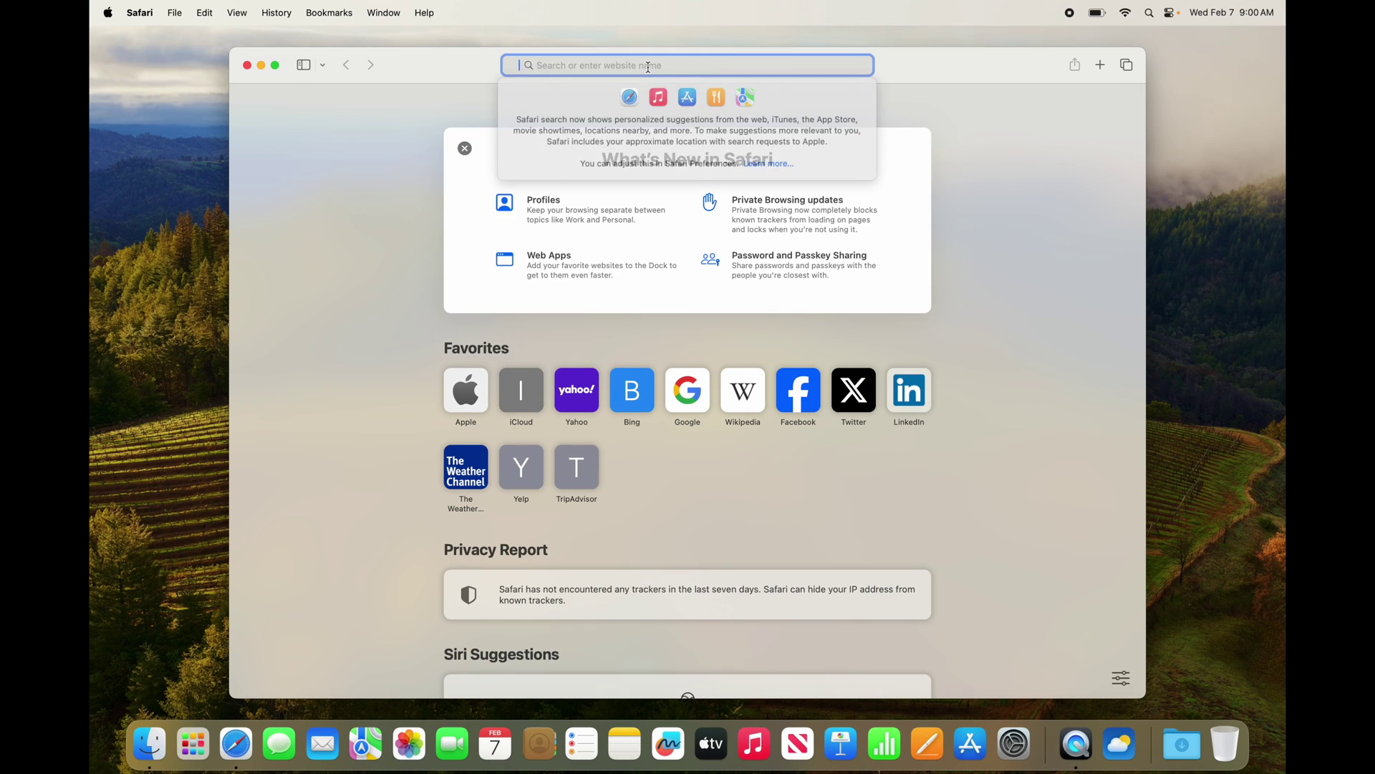
pyautogui.write('google crho')
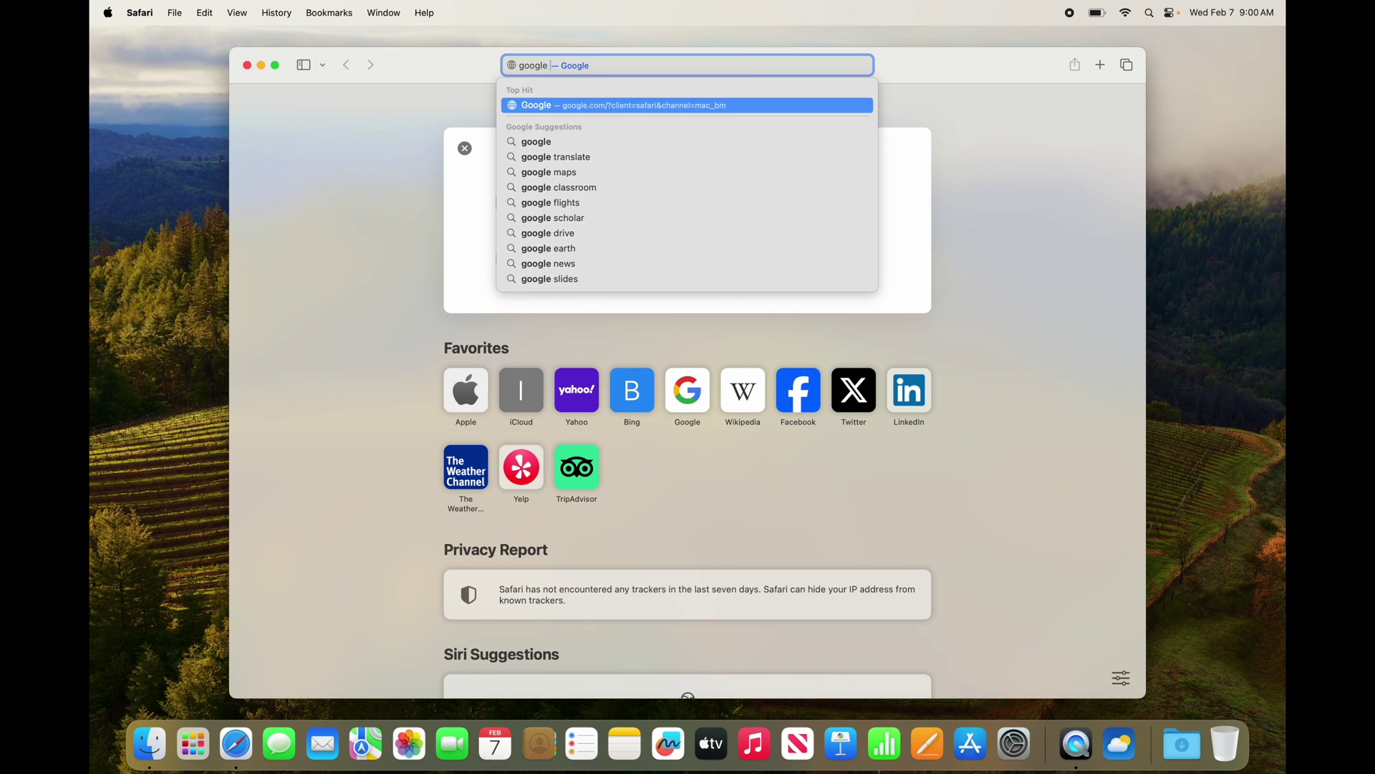
pyautogui.press('BackSpace')
pyautogui.press('BackSpace')
pyautogui.press('BackSpace')
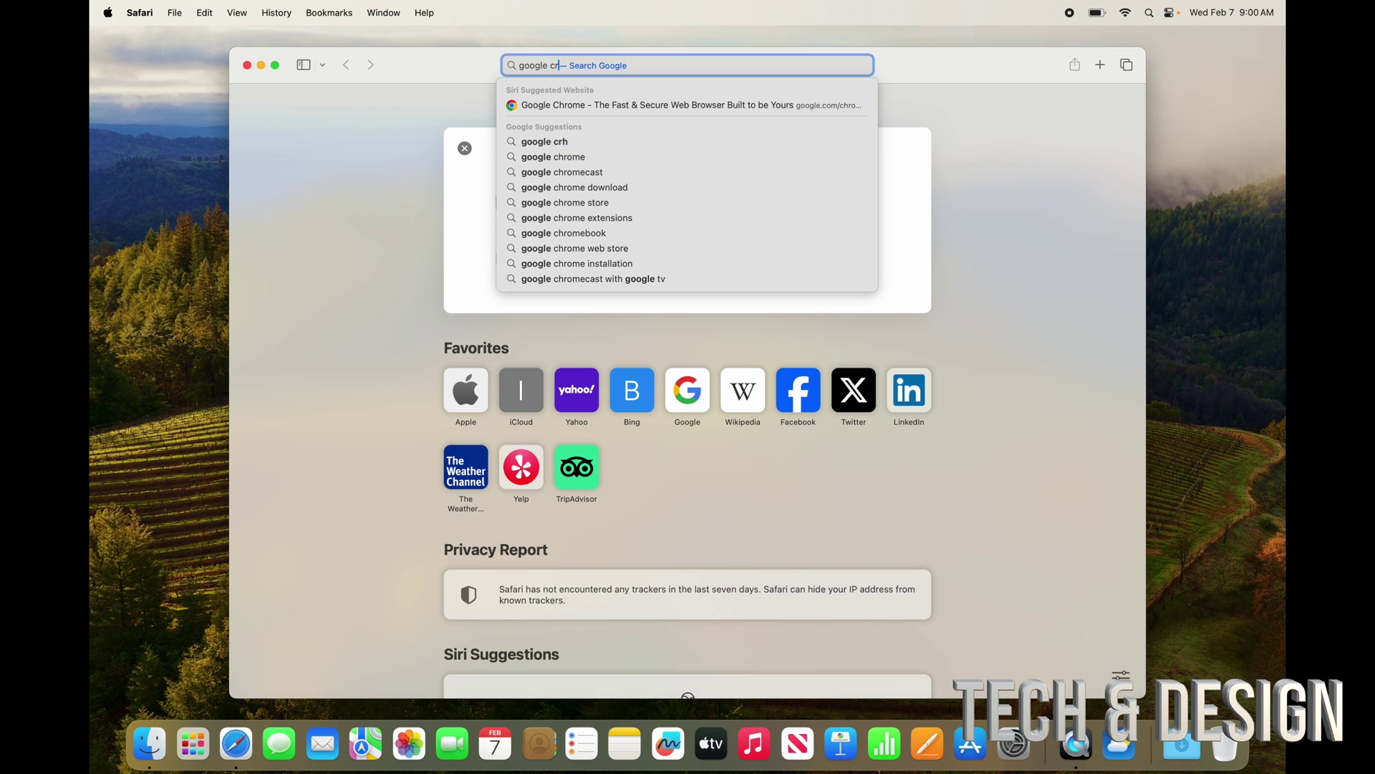
pyautogui.write('hrome')
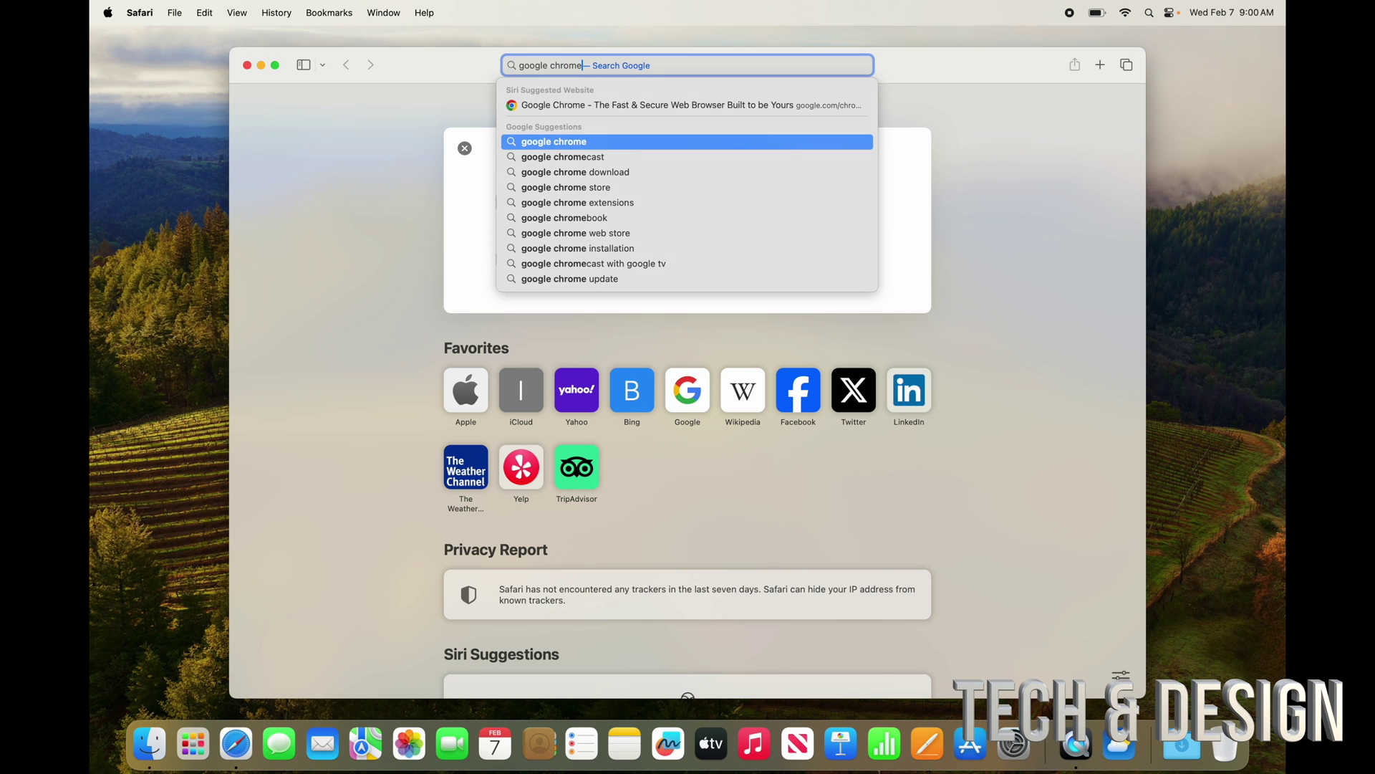
pyautogui.press('Return')
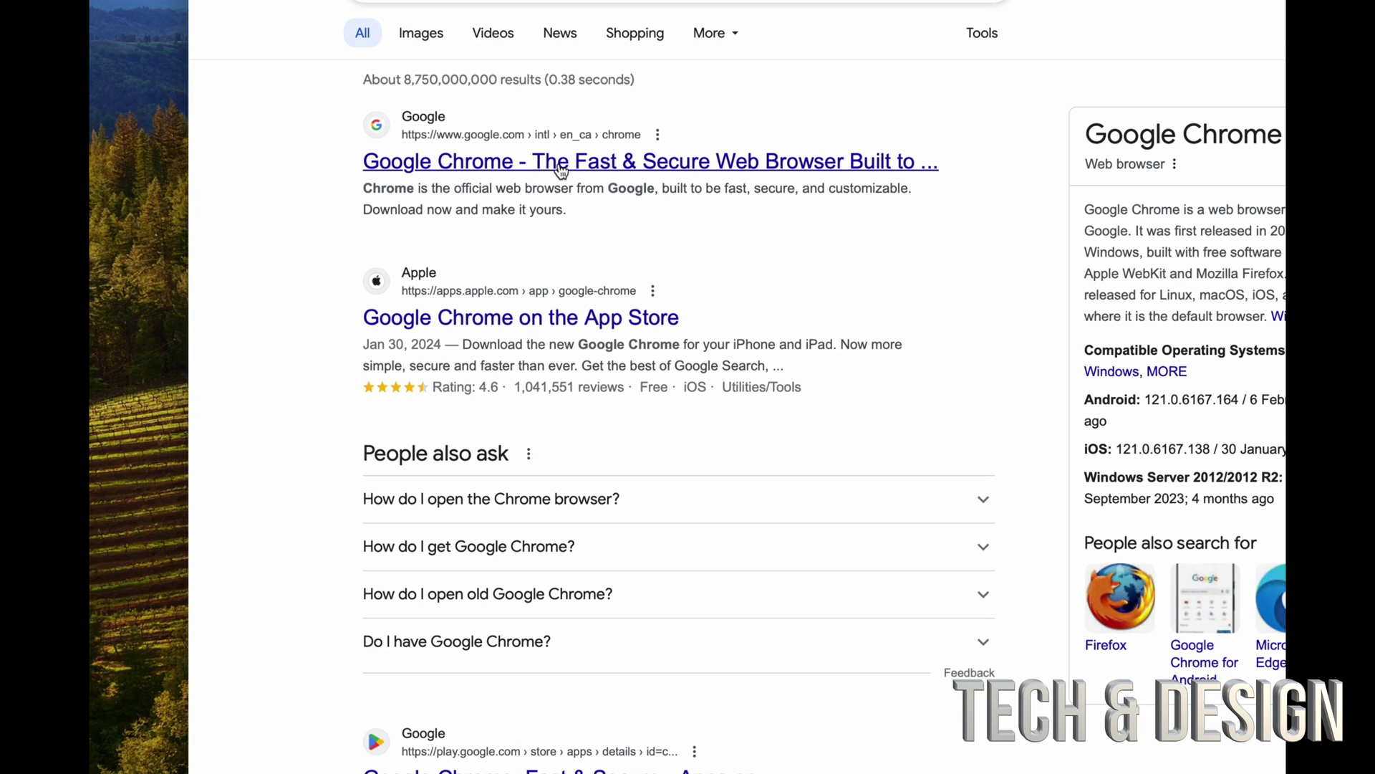
# Step: Open the Google Chrome homepage result, view its full address, then return to the results
pyautogui.click(660, 163)
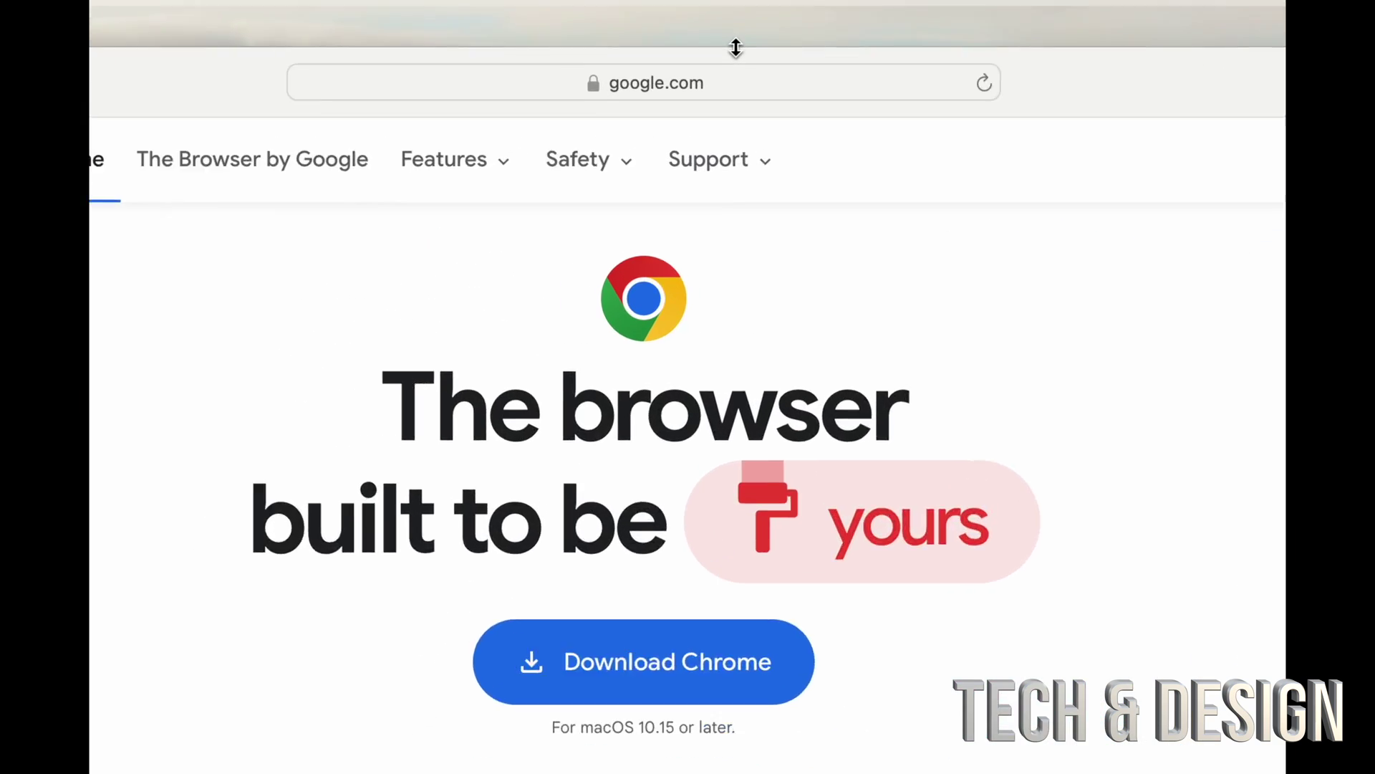
pyautogui.click(647, 135)
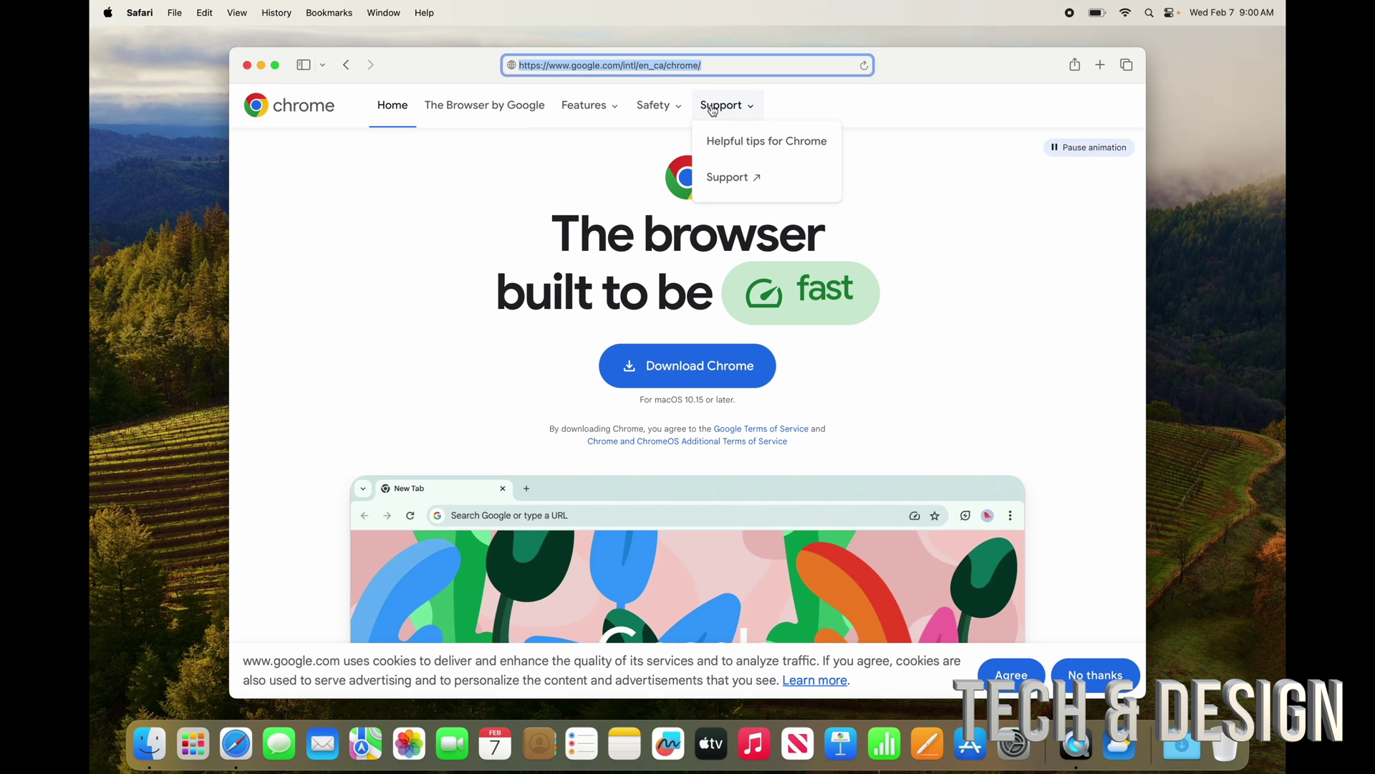
pyautogui.click(962, 249)
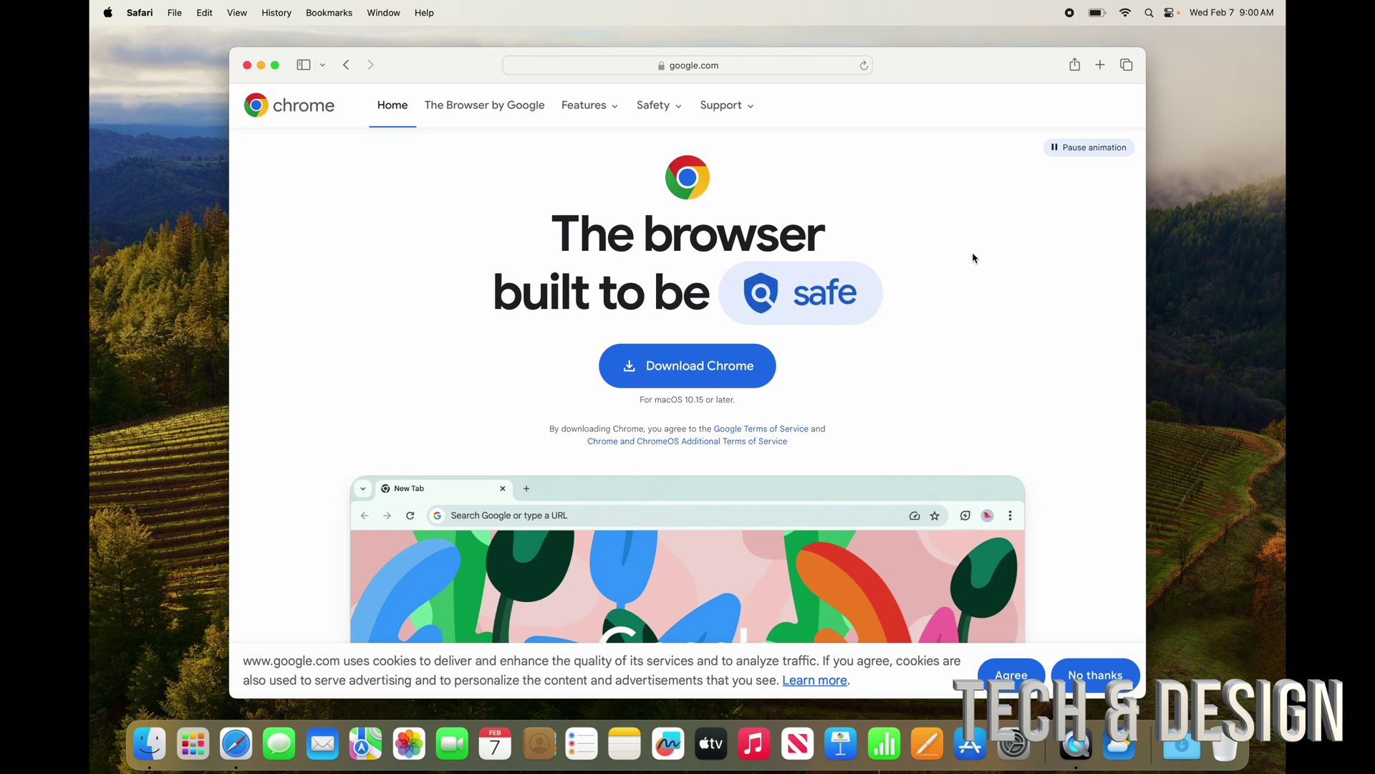
pyautogui.click(347, 66)
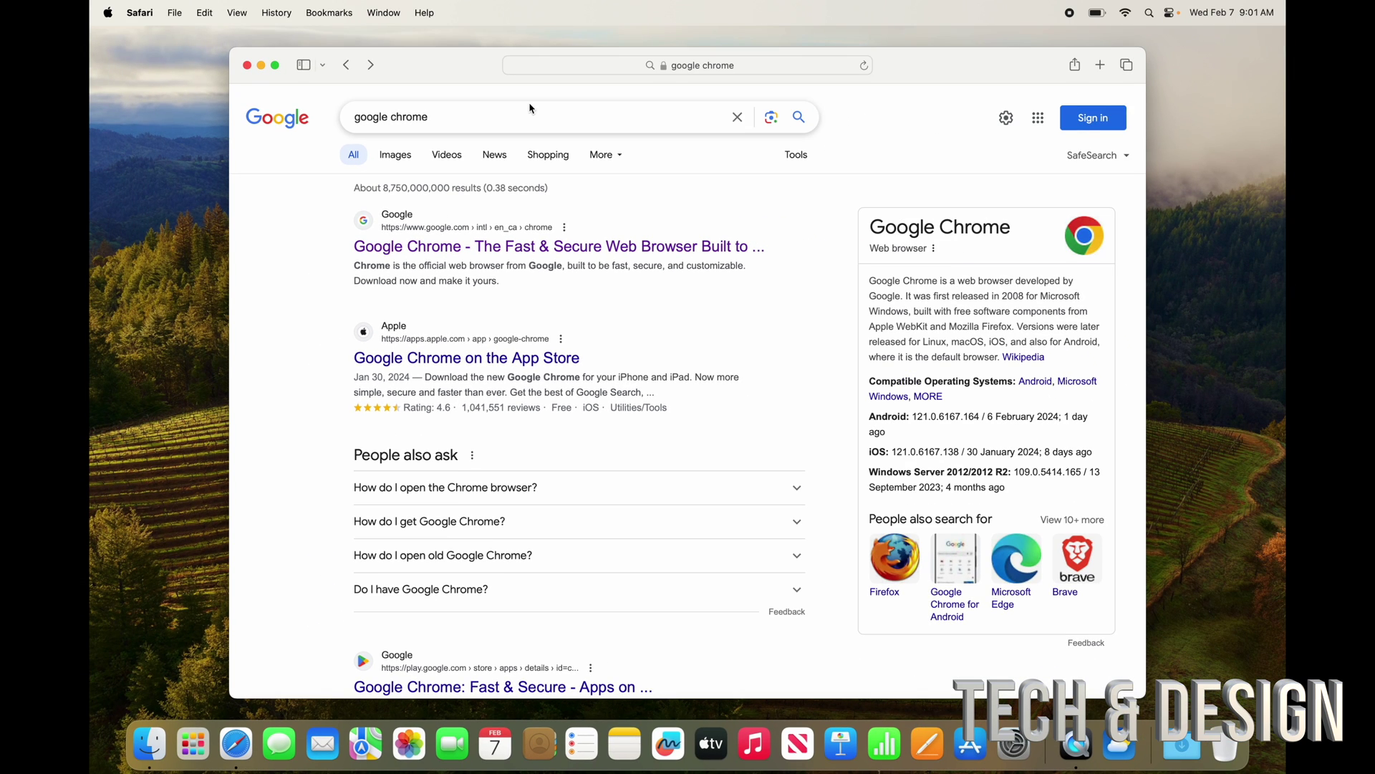
# Step: Reposition the Safari window, select the Google search box, and quit Safari with Cmd+Q
pyautogui.moveTo(466, 66); pyautogui.dragTo(523, 131)
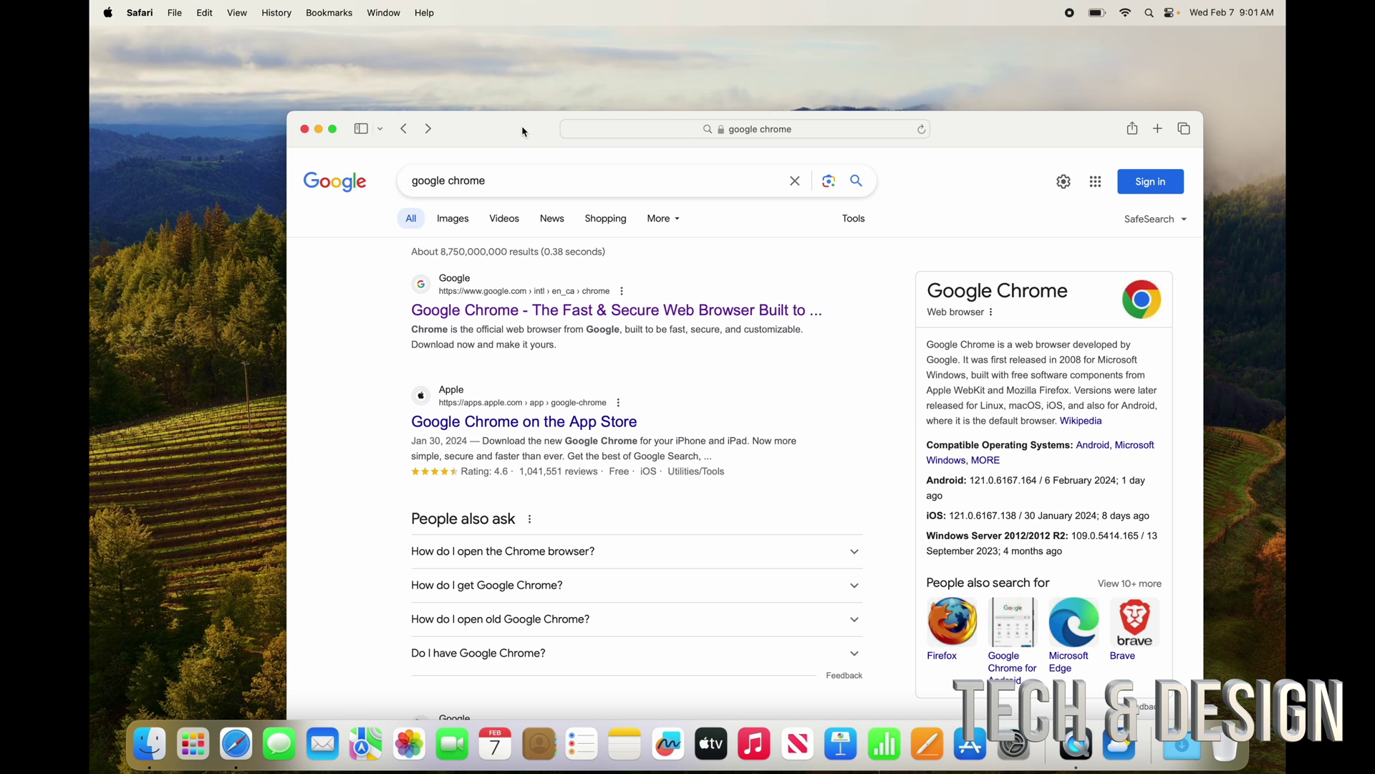
pyautogui.moveTo(521, 128); pyautogui.dragTo(409, 57)
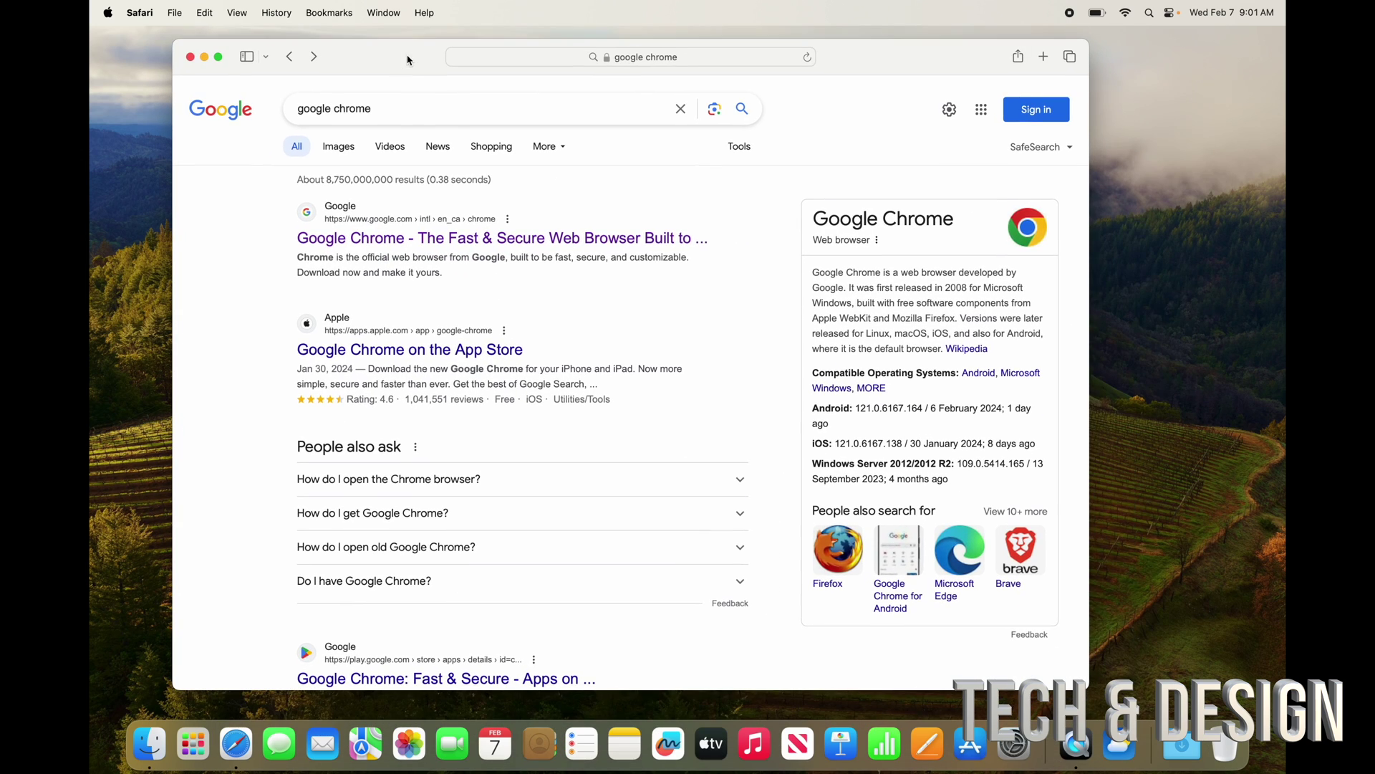
pyautogui.click(474, 104)
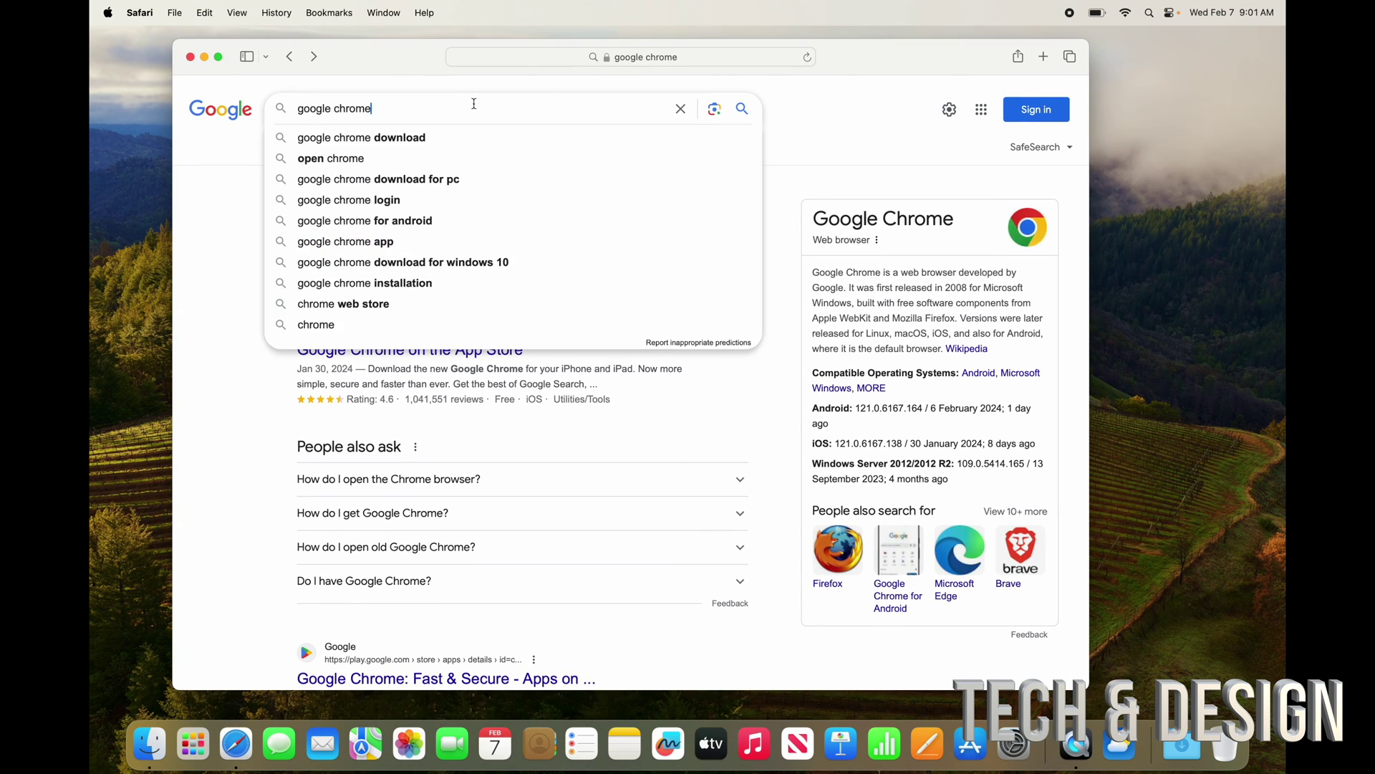
pyautogui.press('super+q')
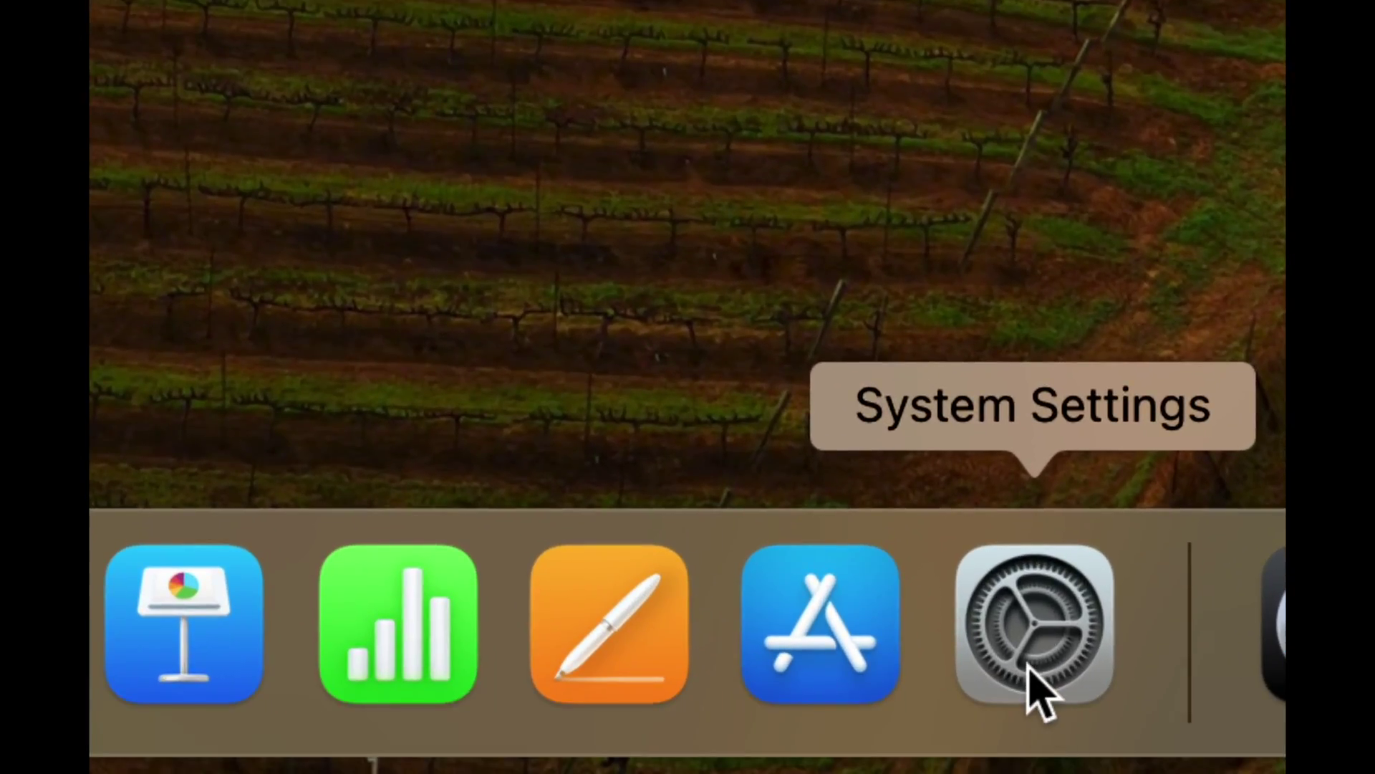
# Step: Search System Settings for 'dock' and open Desktop & Dock
pyautogui.click(1030, 666)
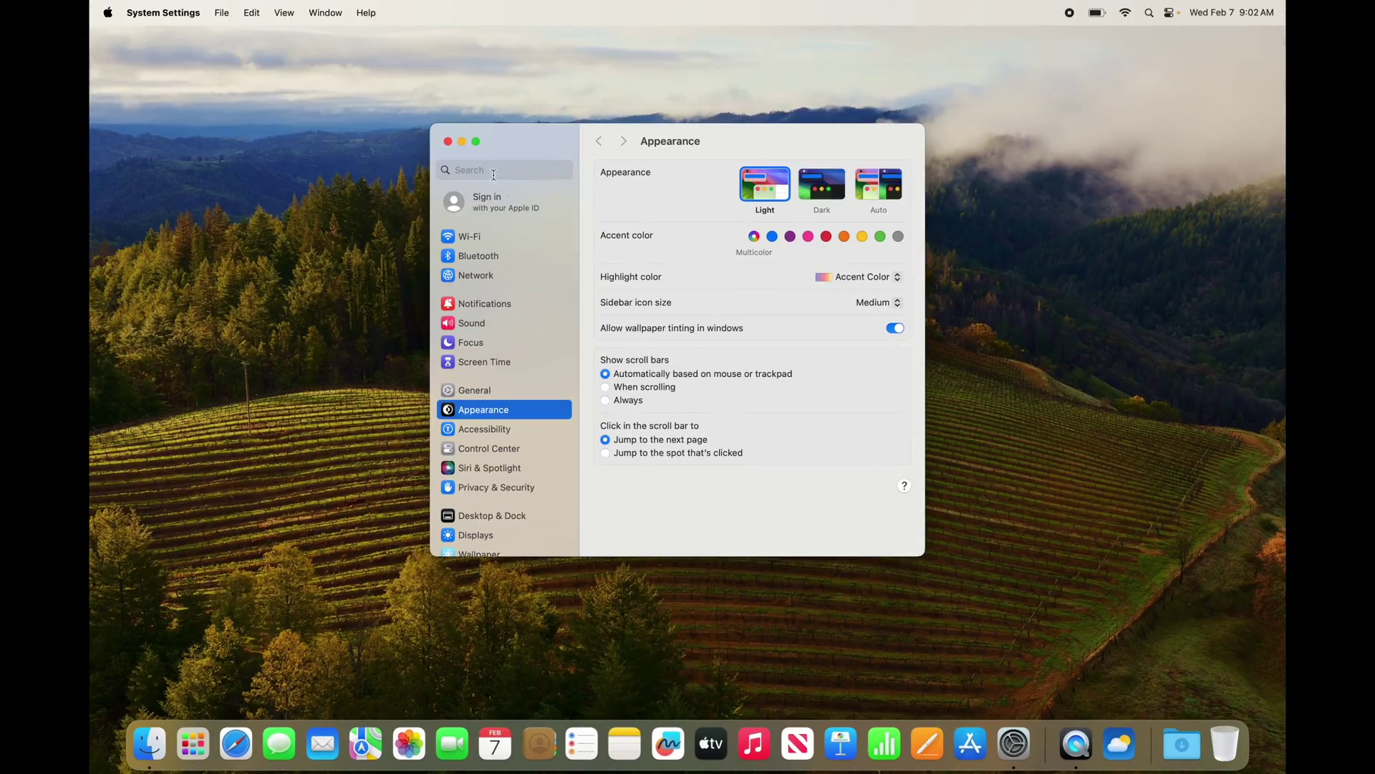
pyautogui.click(494, 175)
pyautogui.write('dock')
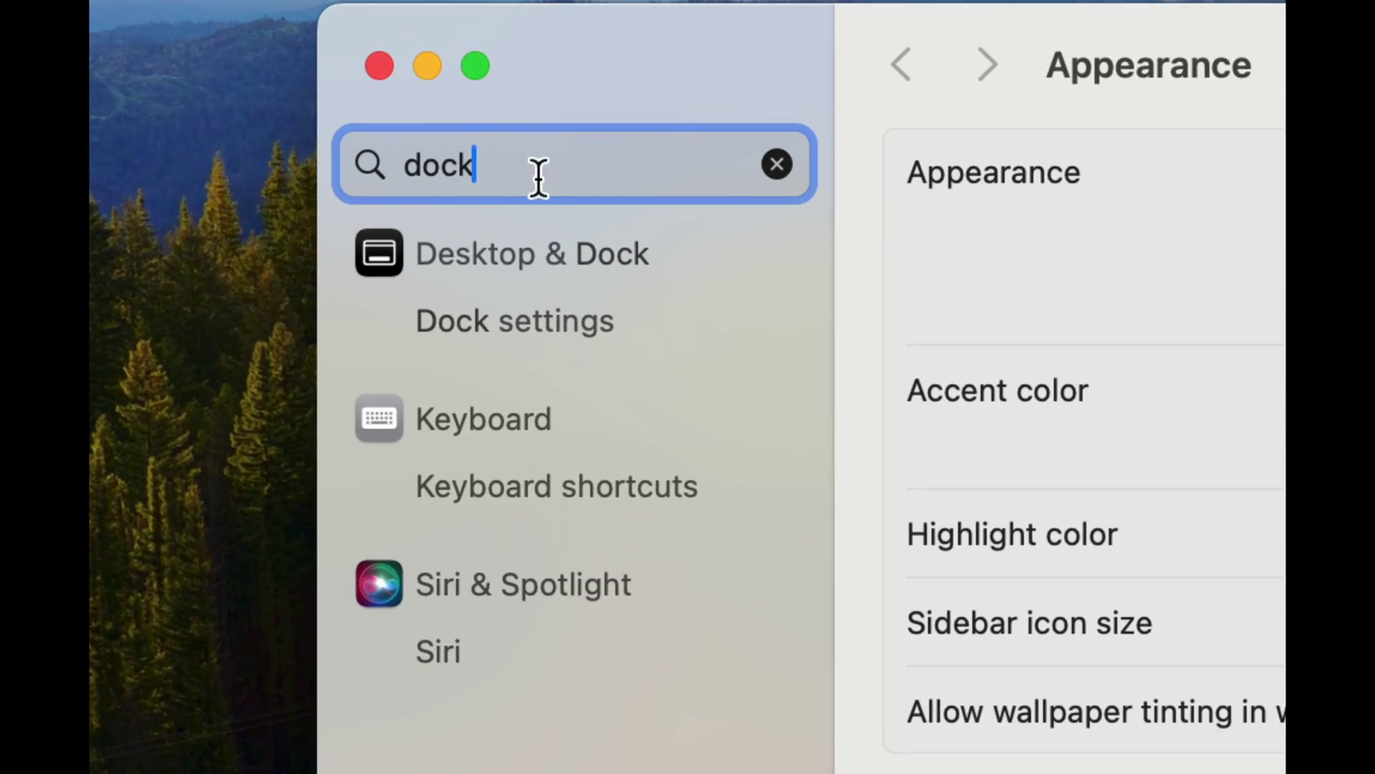
pyautogui.click(545, 253)
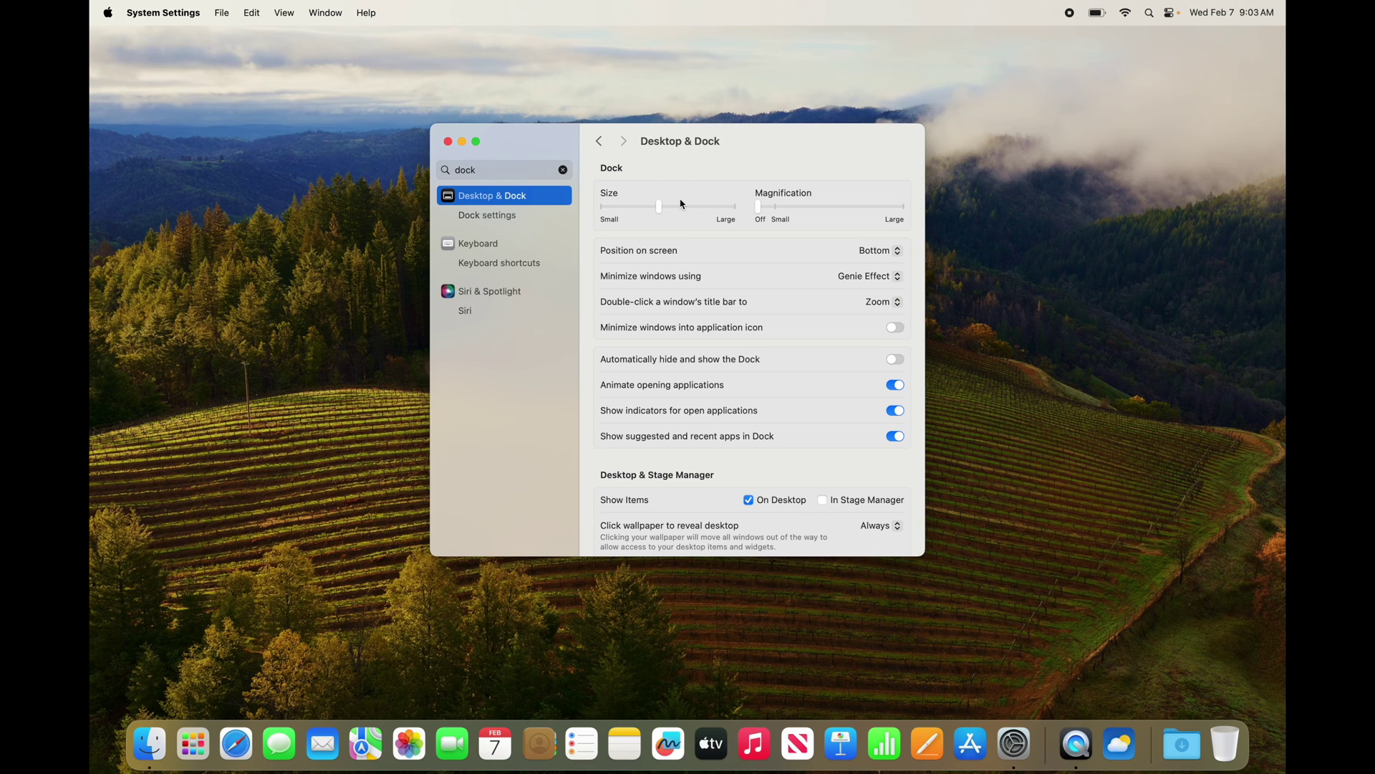
# Step: Adjust the Dock icon size, turn on a small magnification level, and close System Settings
pyautogui.moveTo(659, 207)
pyautogui.mouseDown()
pyautogui.moveTo(740, 214)
pyautogui.moveTo(593, 206)
pyautogui.moveTo(681, 206)
pyautogui.moveTo(606, 207)
pyautogui.moveTo(665, 213)
pyautogui.moveTo(591, 226)
pyautogui.moveTo(668, 218)
pyautogui.mouseUp()
pyautogui.moveTo(761, 212); pyautogui.dragTo(780, 211)
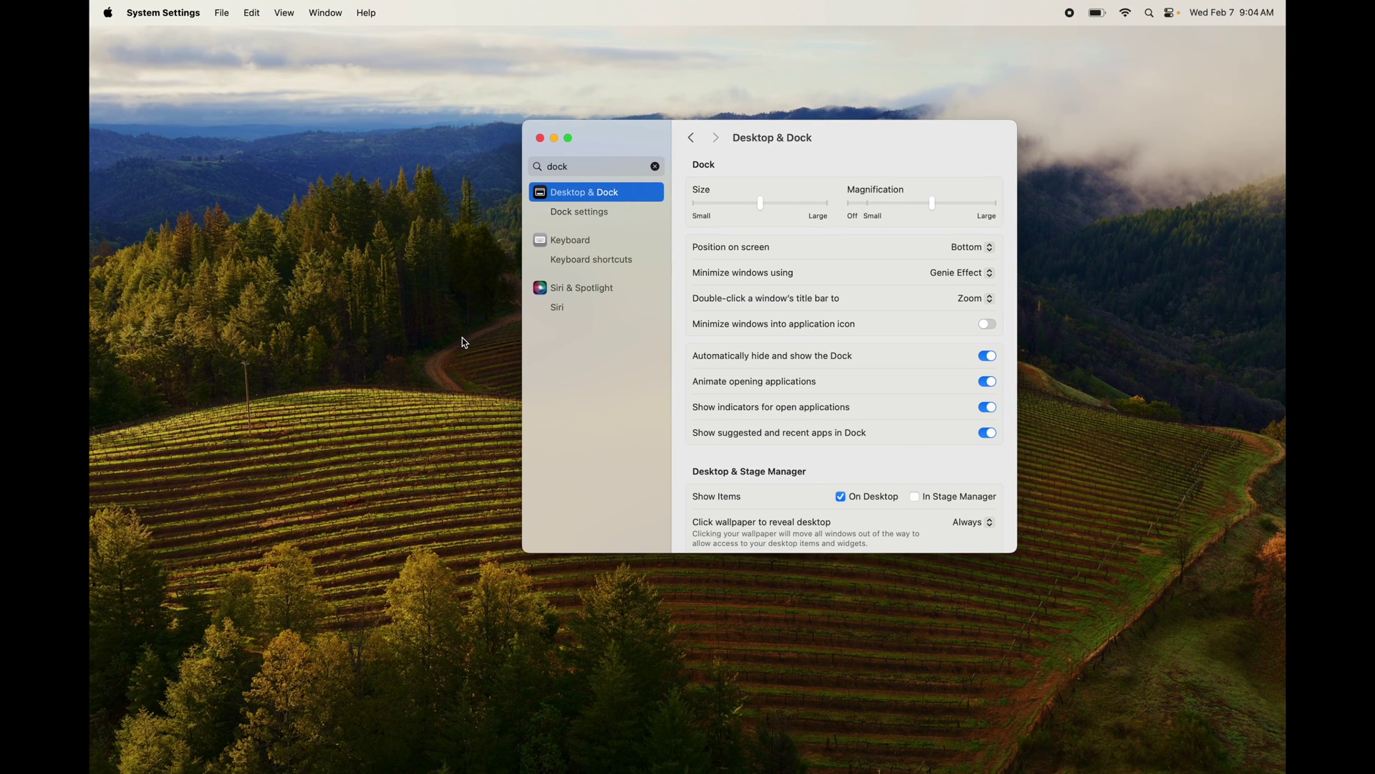
pyautogui.click(540, 138)
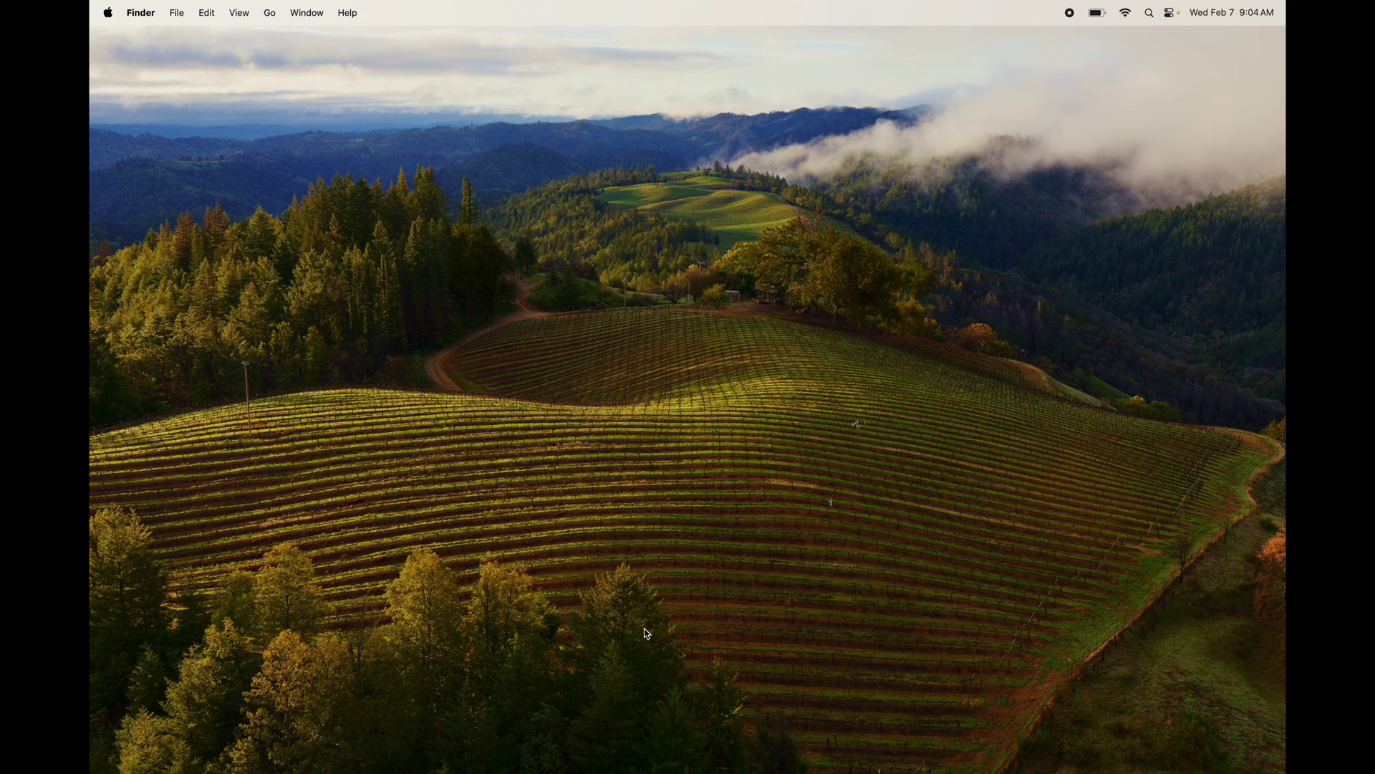
# Step: Reveal the hidden Dock and drag the News icon out onto the desktop to remove it
pyautogui.moveTo(642, 761)
pyautogui.moveTo(759, 770)
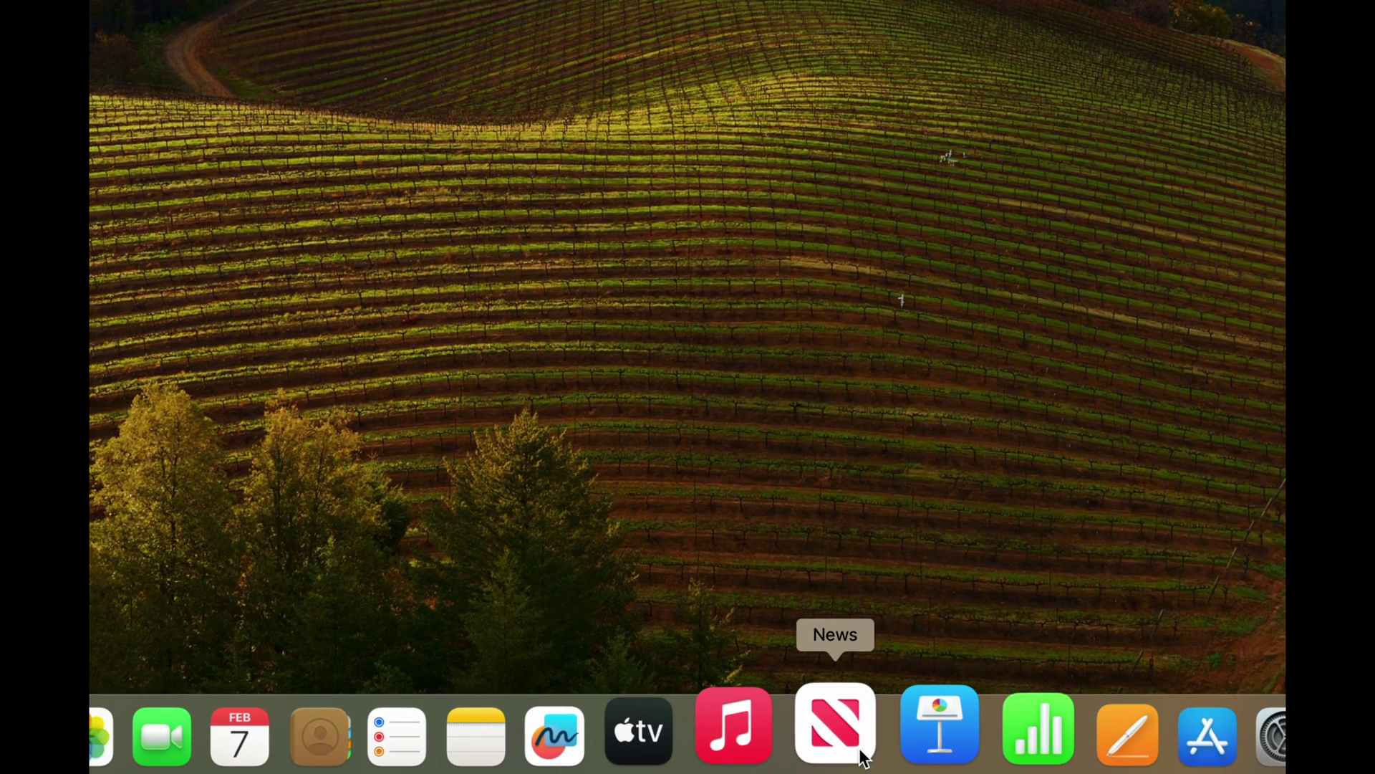
pyautogui.click(864, 761)
pyautogui.moveTo(864, 758); pyautogui.dragTo(815, 373)
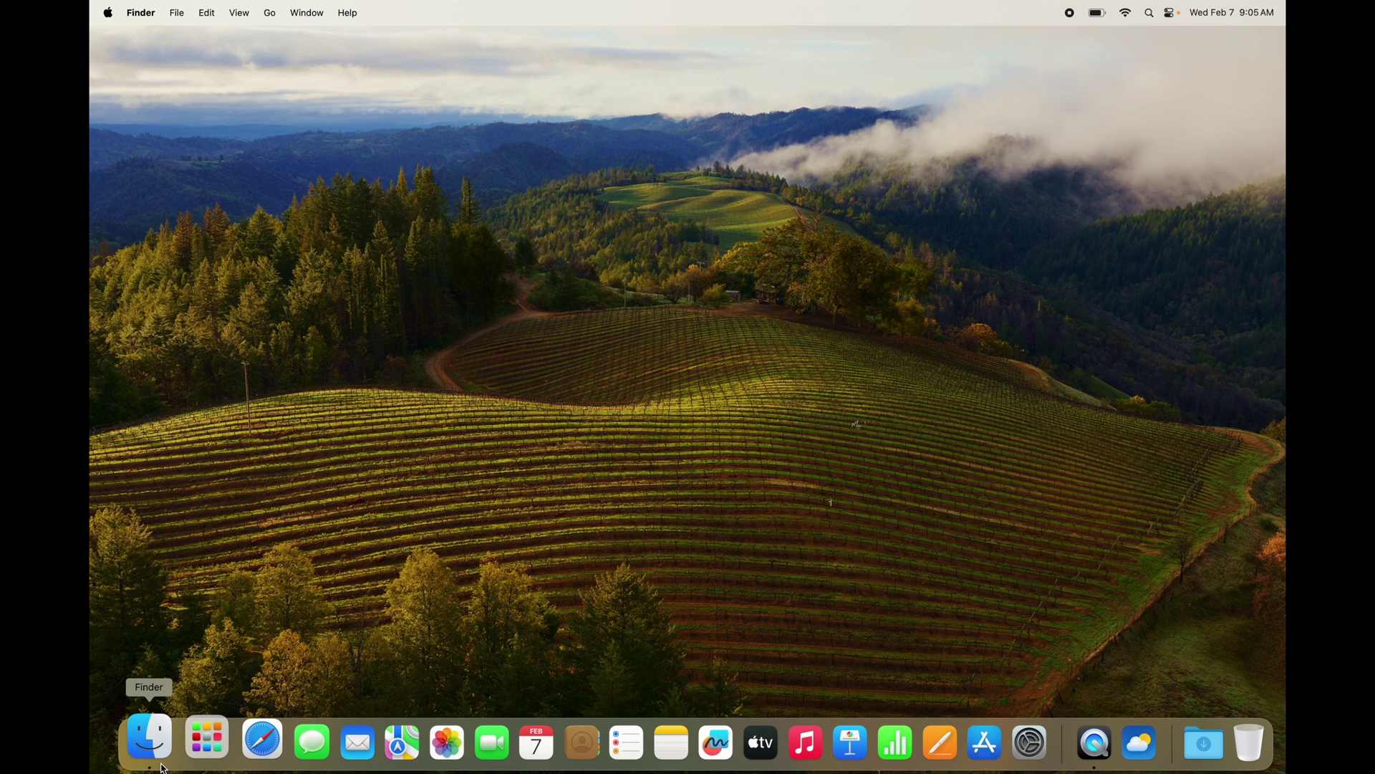
# Step: Open a Finder window on Applications and enlarge it to show FaceTime through Weather
pyautogui.click(154, 745)
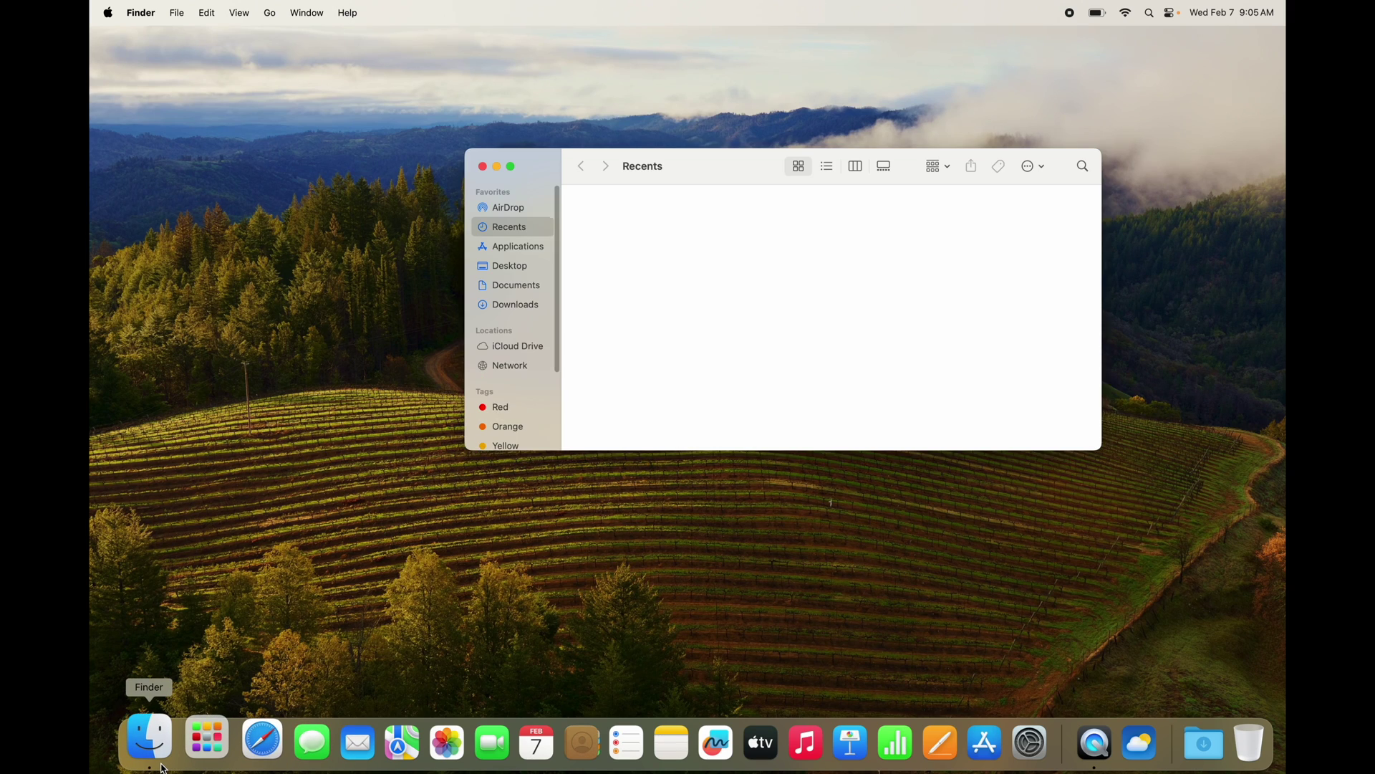
pyautogui.click(519, 247)
pyautogui.moveTo(705, 164); pyautogui.dragTo(614, 137)
pyautogui.scroll(-4, 768, 244)
pyautogui.scroll(-6, 768, 244)
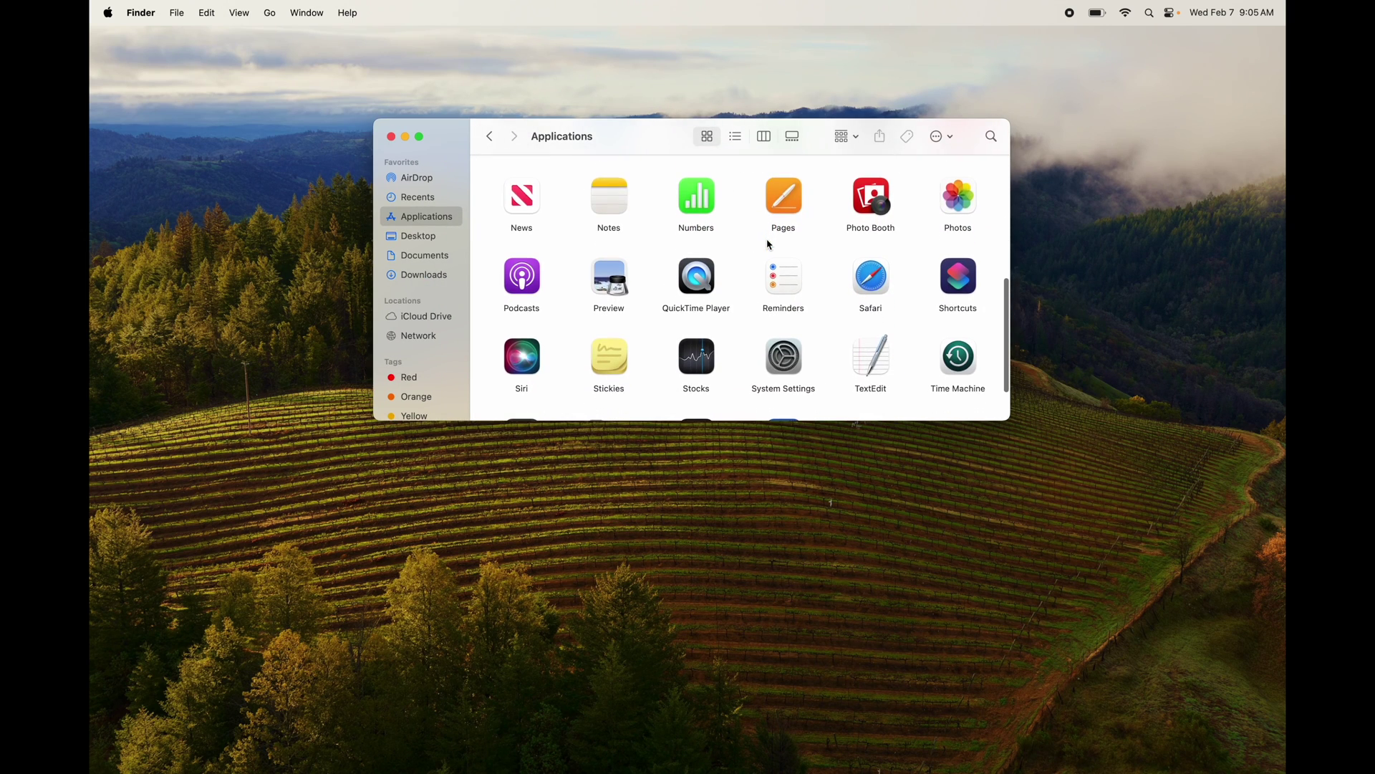
pyautogui.scroll(10, 767, 244)
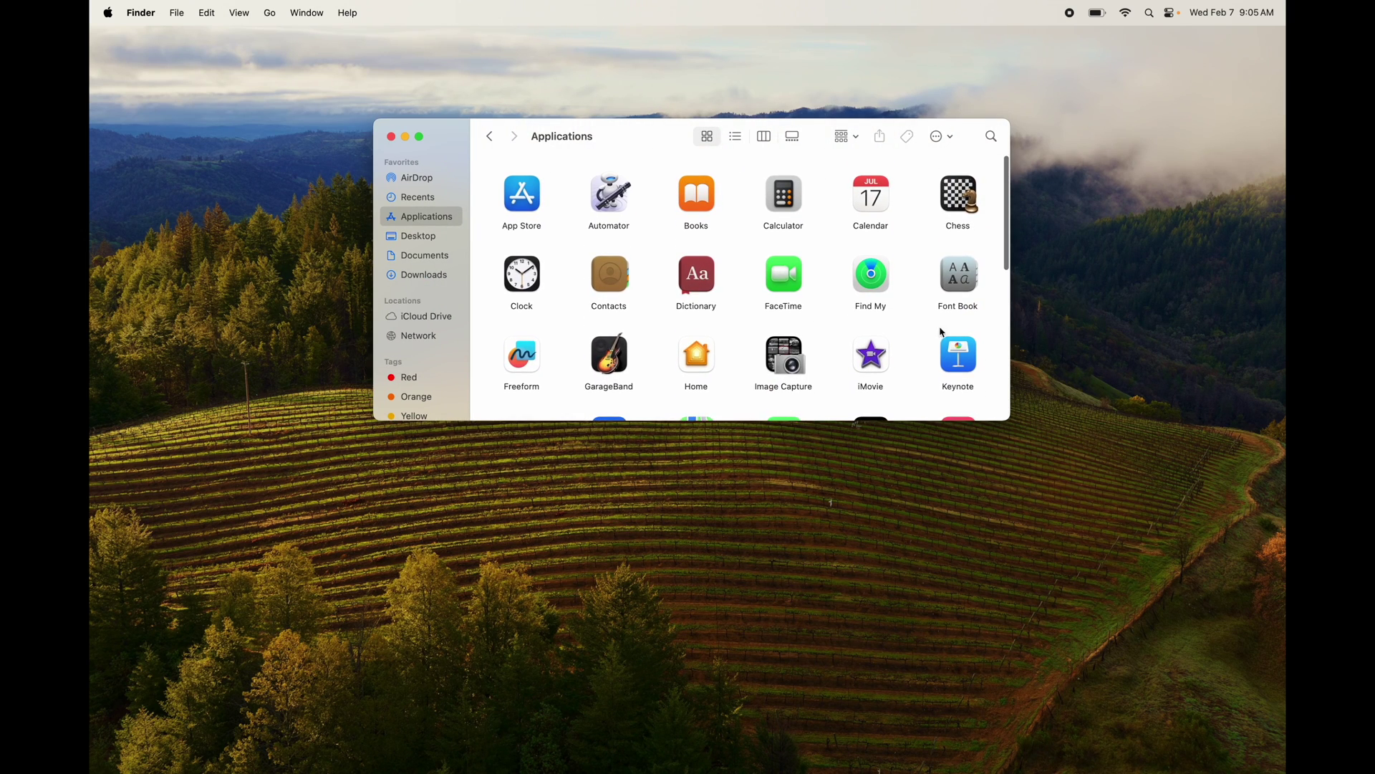
pyautogui.moveTo(1010, 420); pyautogui.dragTo(1222, 541)
pyautogui.scroll(-3, 989, 438)
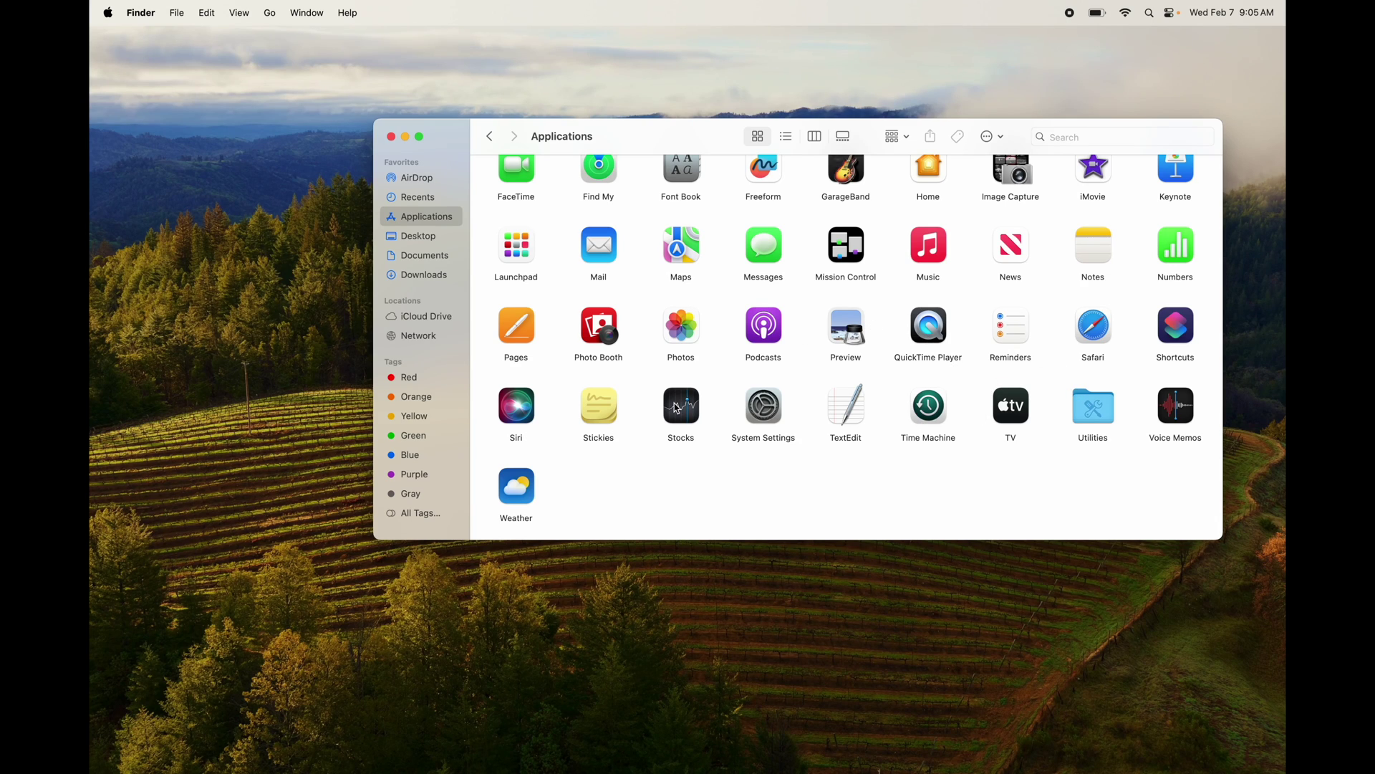
# Step: Add Weather and Voice Memos to the Dock, close the Applications window, then remove Voice Memos again
pyautogui.moveTo(516, 485); pyautogui.dragTo(711, 742)
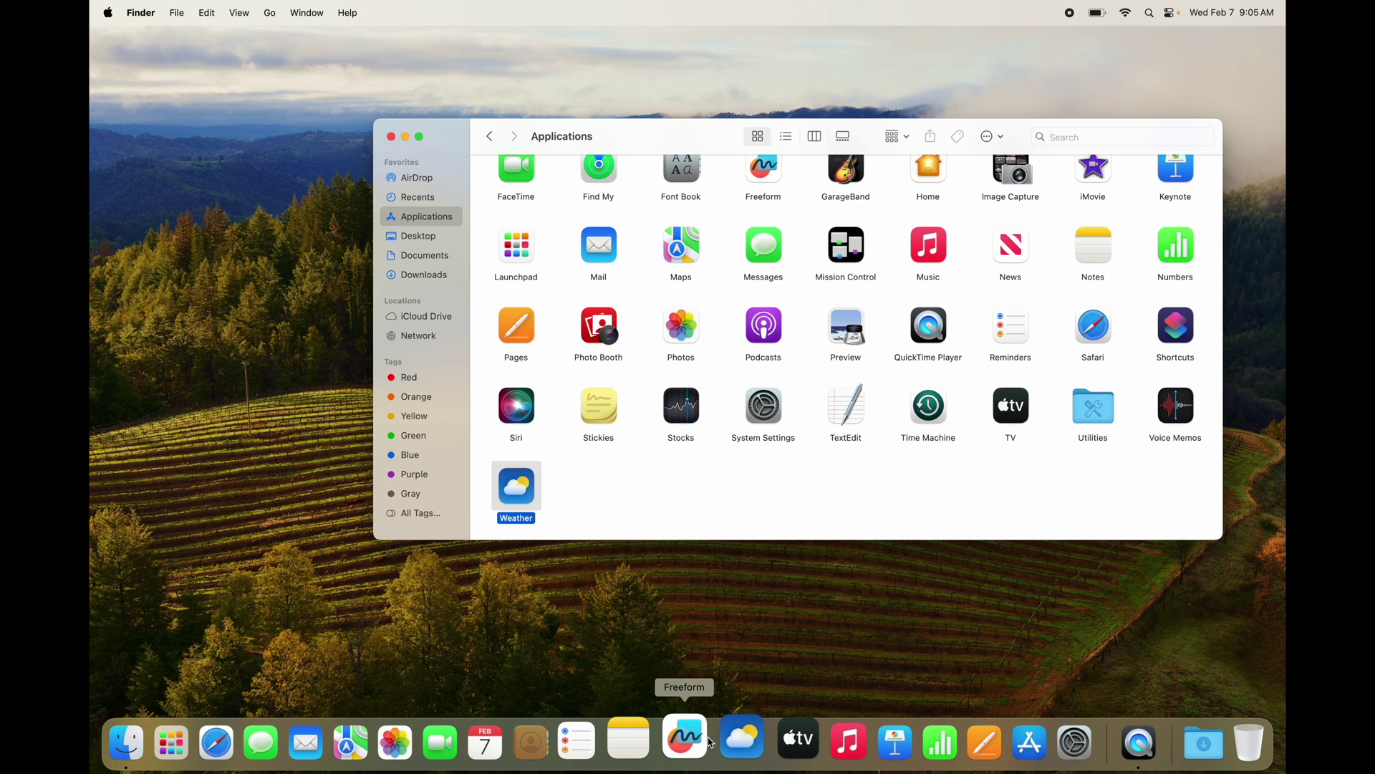
pyautogui.moveTo(1181, 393); pyautogui.dragTo(755, 731)
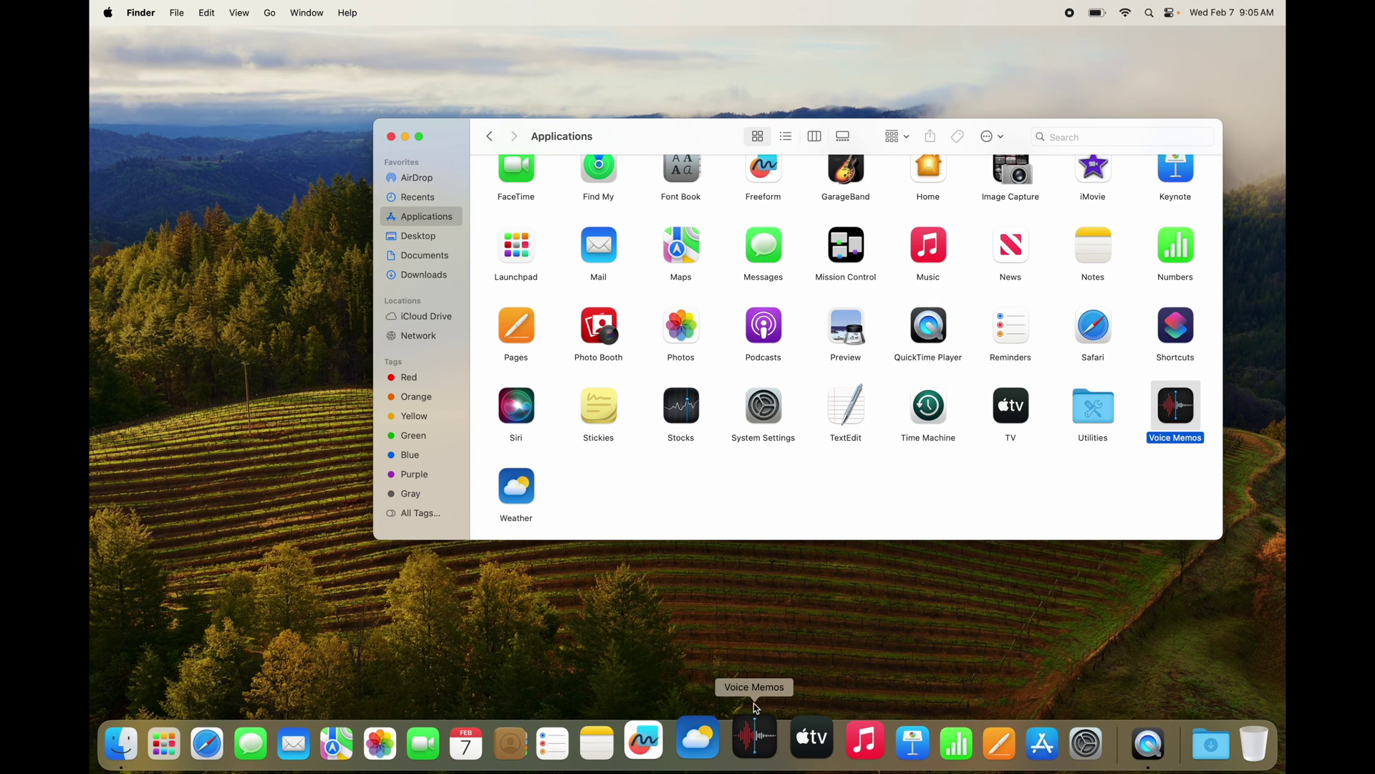
pyautogui.click(391, 137)
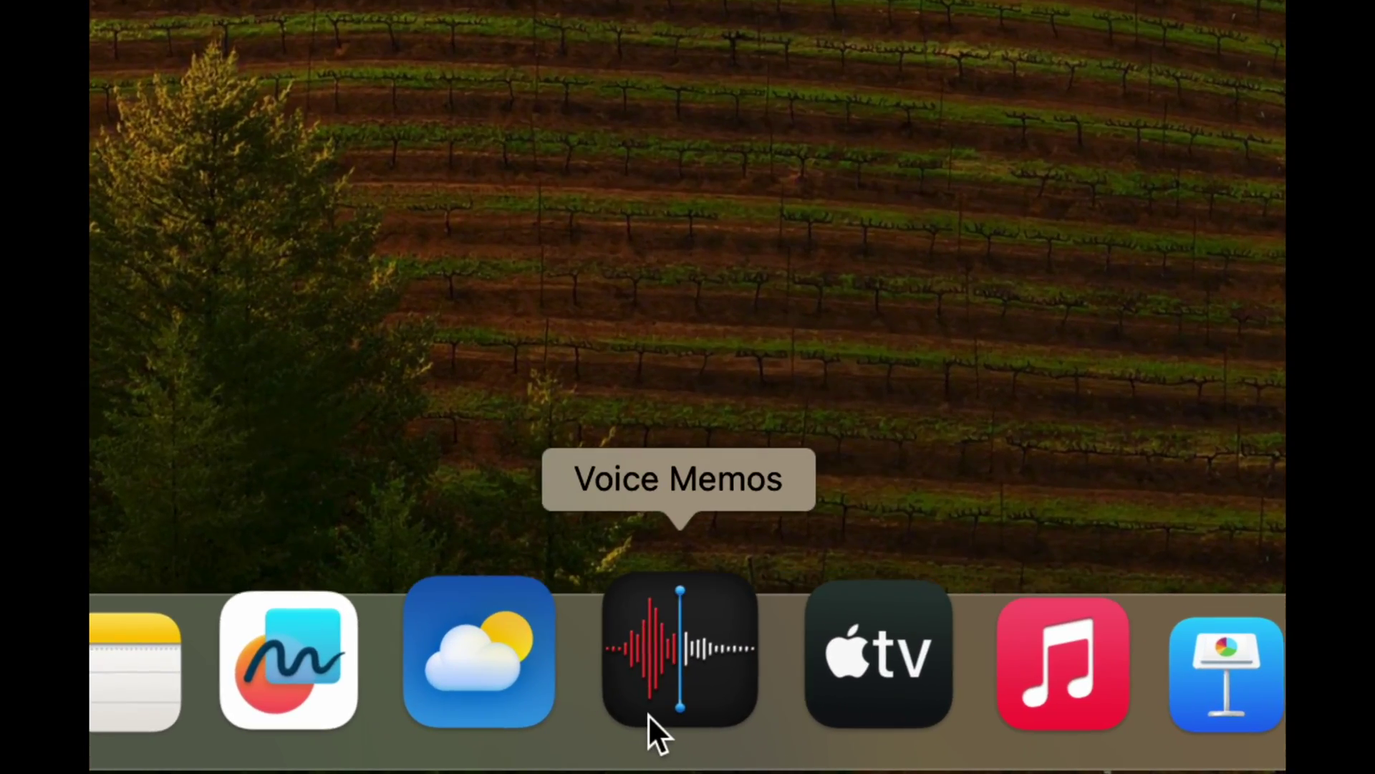
pyautogui.moveTo(647, 714); pyautogui.dragTo(367, 266)
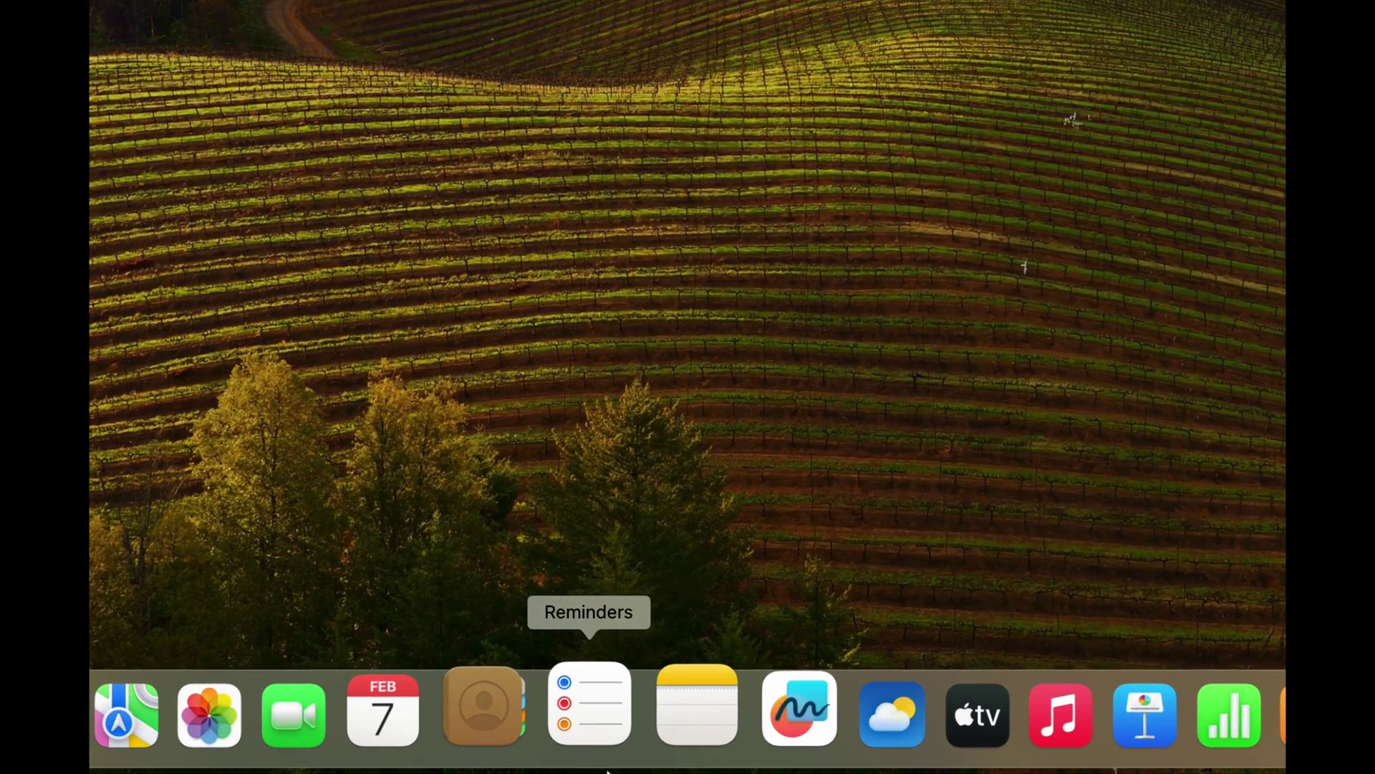
# Step: Drag the Reminders and Freeform icons out of the Dock to remove them
pyautogui.moveTo(598, 745); pyautogui.dragTo(633, 401)
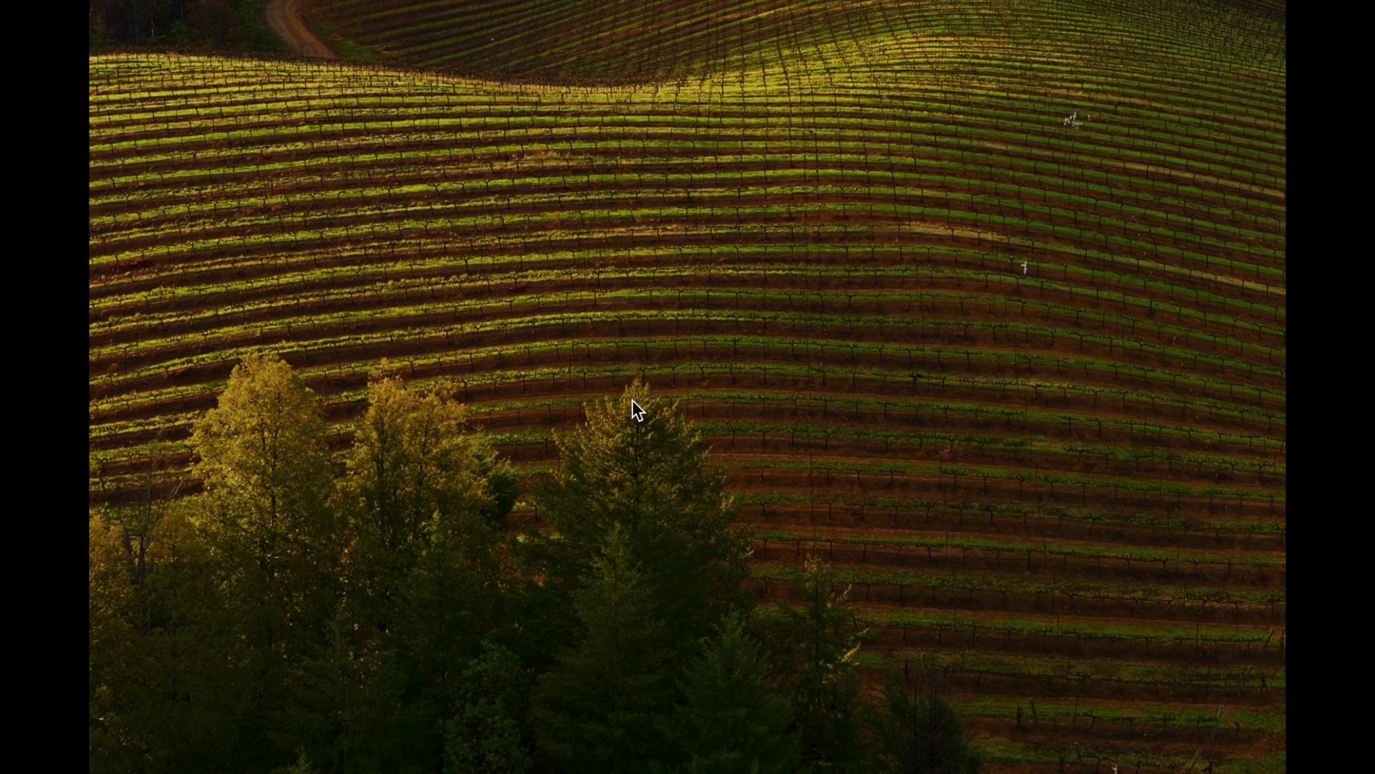
pyautogui.moveTo(695, 749); pyautogui.dragTo(704, 427)
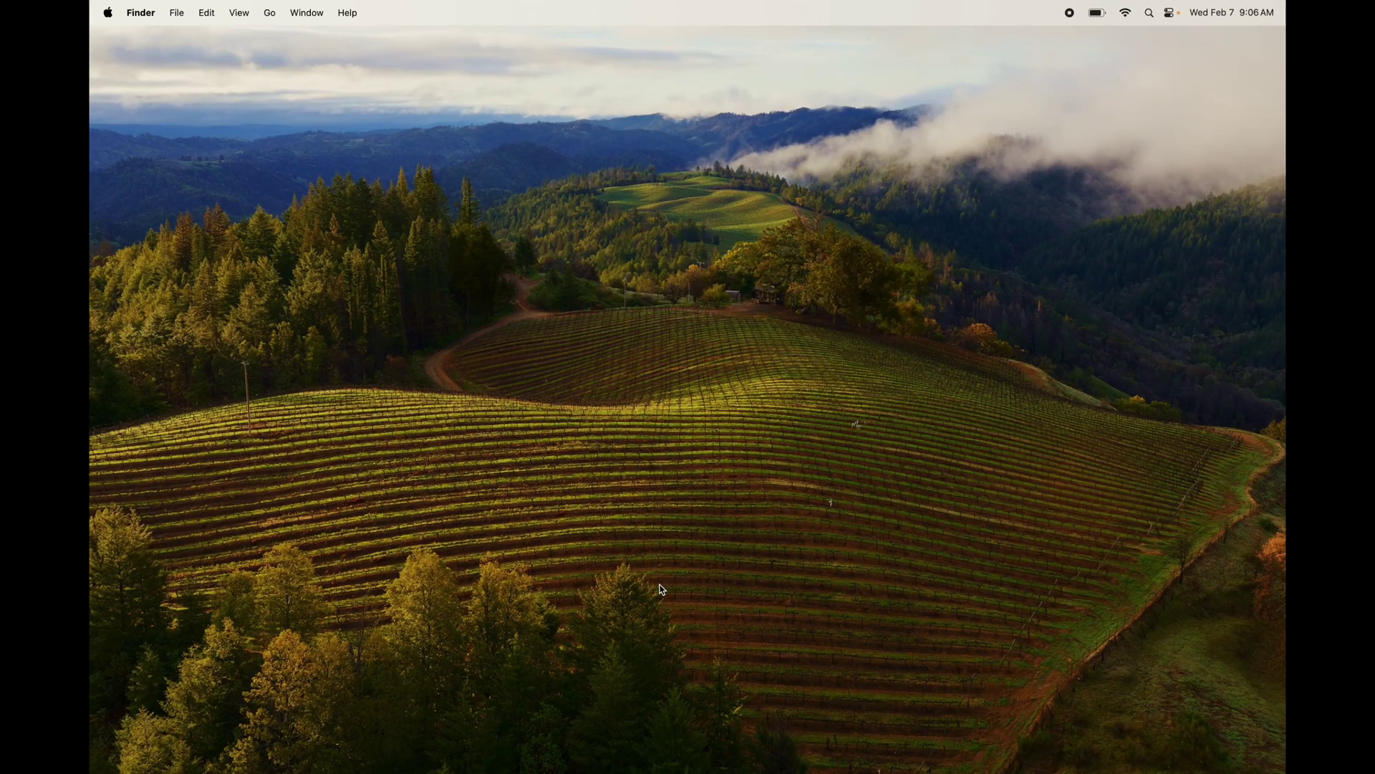
pyautogui.moveTo(696, 772)
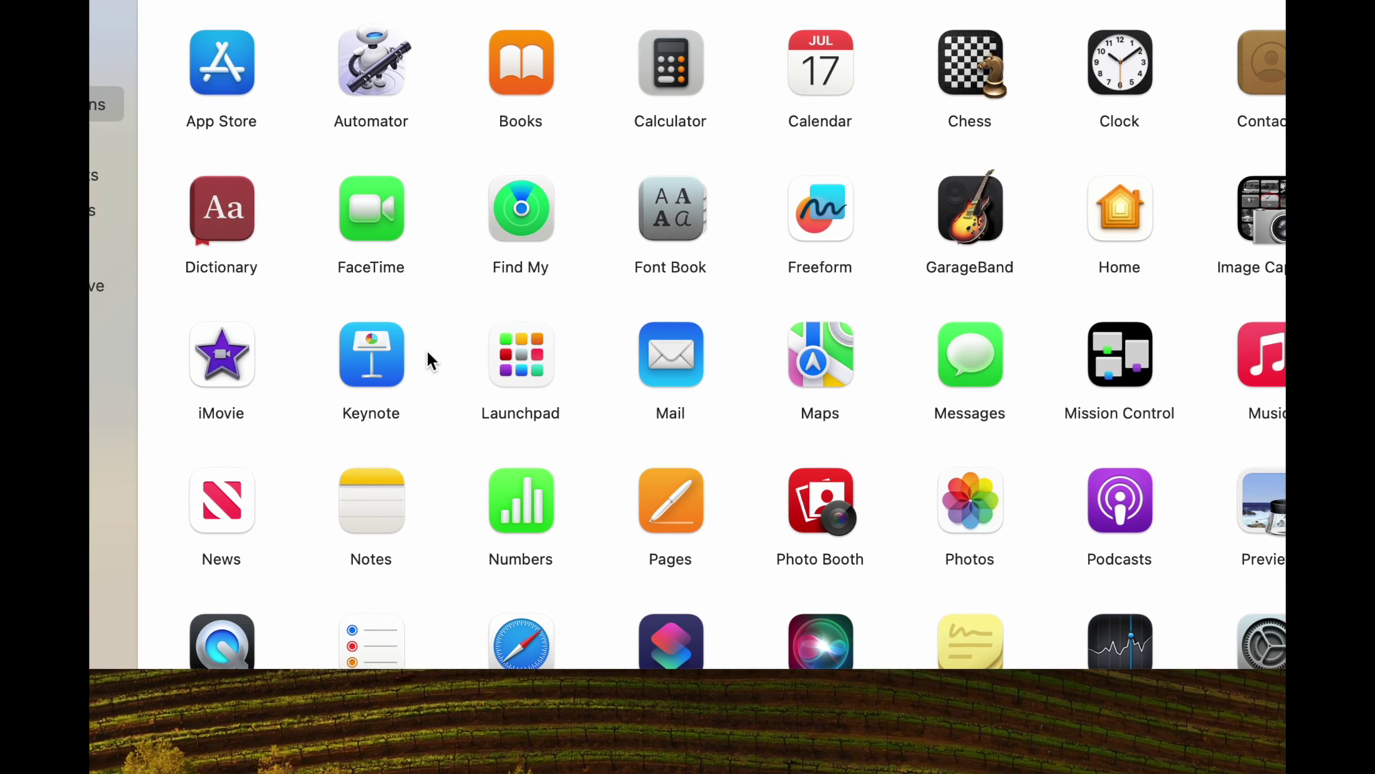
# Step: Drag Keynote from Applications onto the Trash and confirm with the account password
pyautogui.click(394, 355)
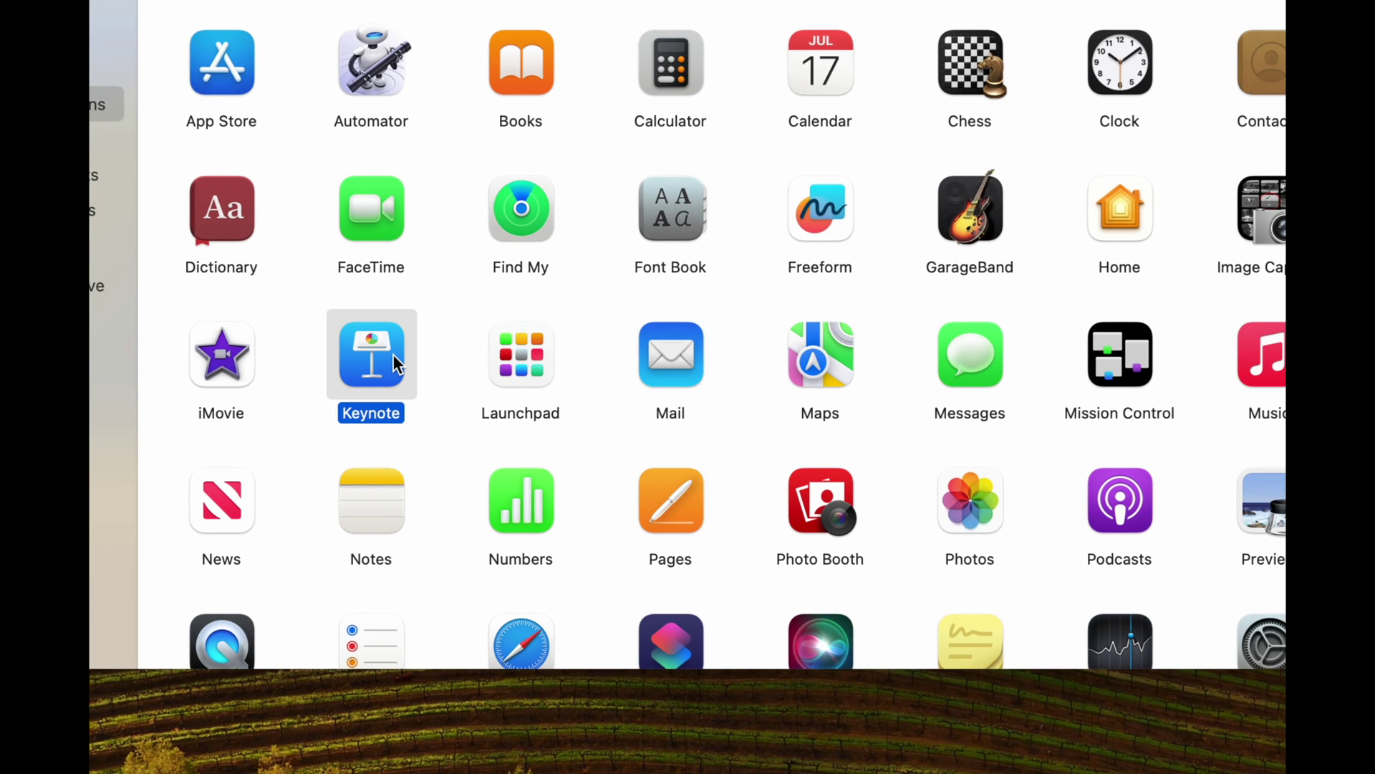
pyautogui.rightClick(397, 364)
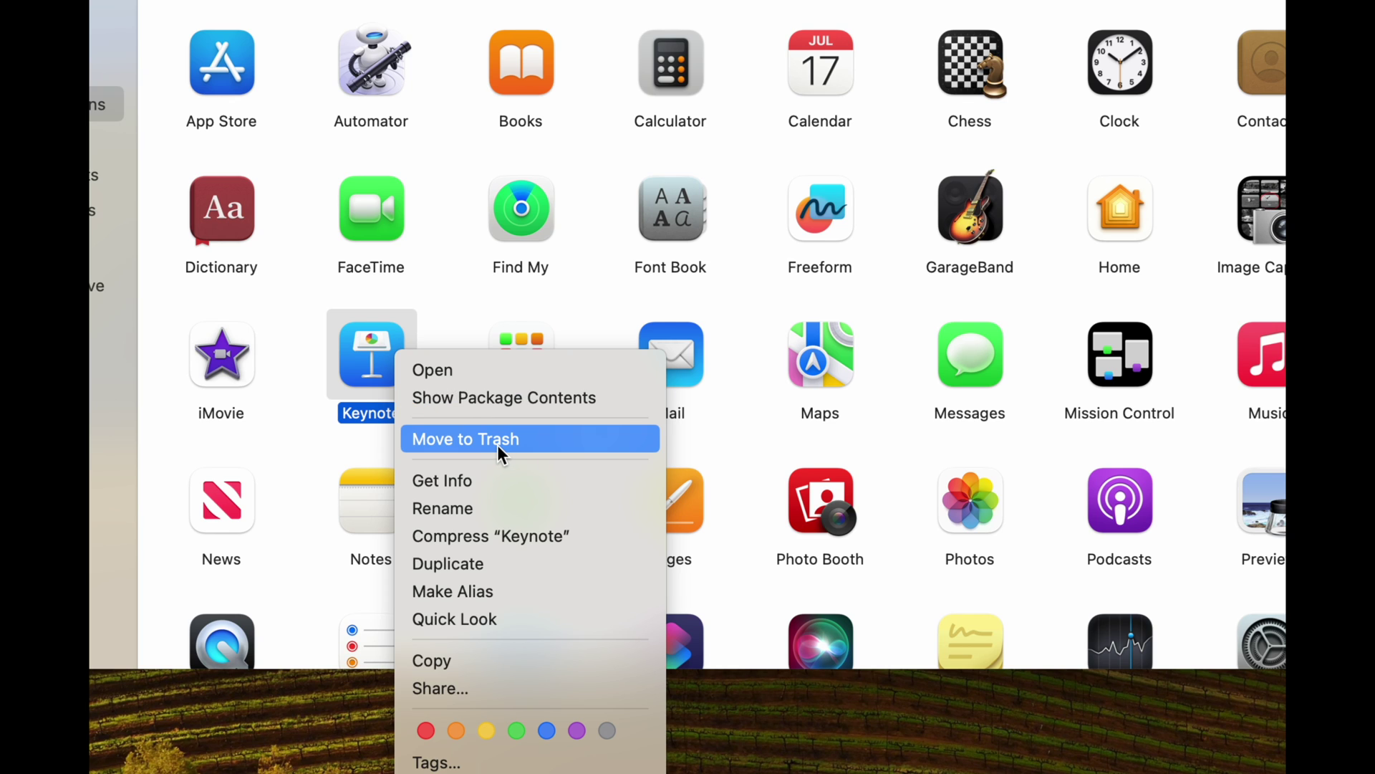
pyautogui.click(439, 319)
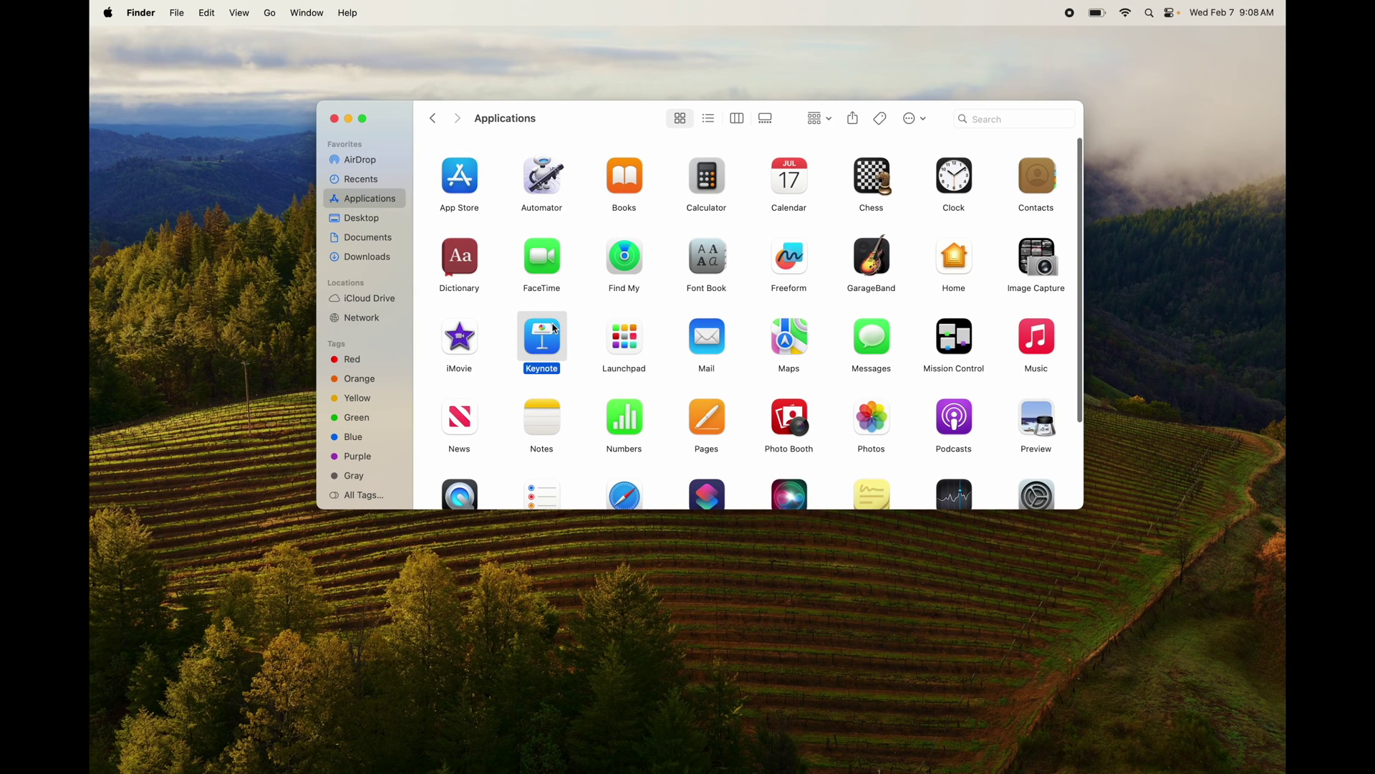
pyautogui.moveTo(410, 326); pyautogui.dragTo(1302, 527)
pyautogui.moveTo(1055, 432); pyautogui.dragTo(1215, 738)
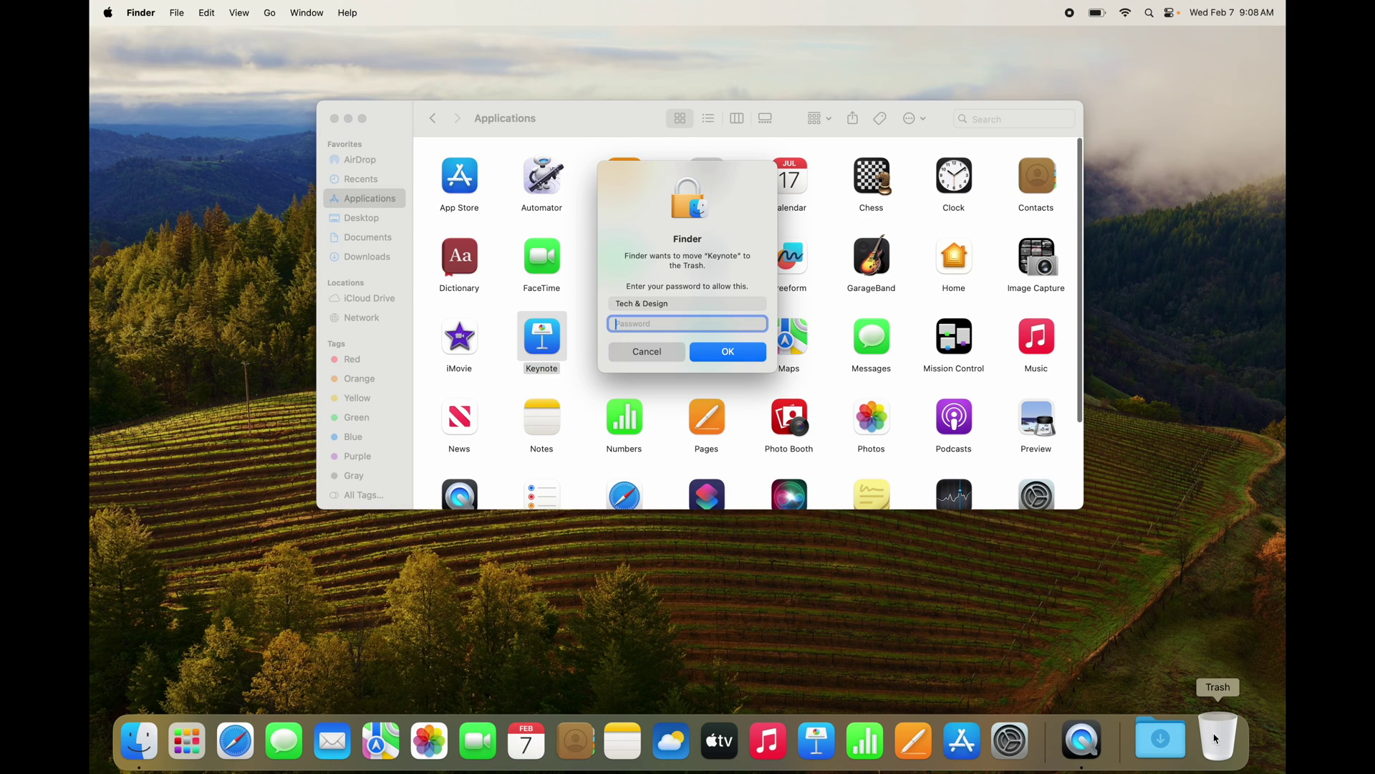
pyautogui.write('****')
pyautogui.click(725, 352)
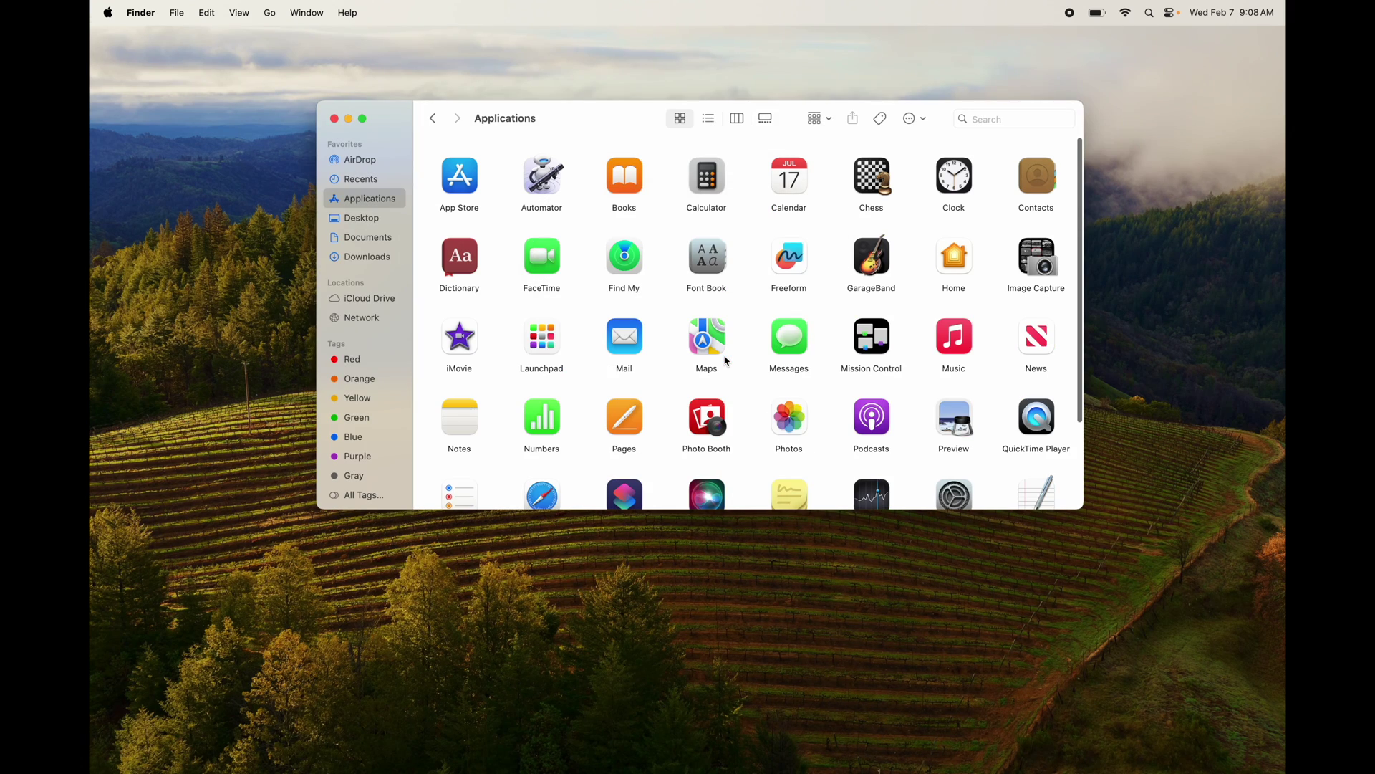
# Step: Empty the Trash holding Keynote from the Dock and confirm the permanent erase
pyautogui.moveTo(781, 745)
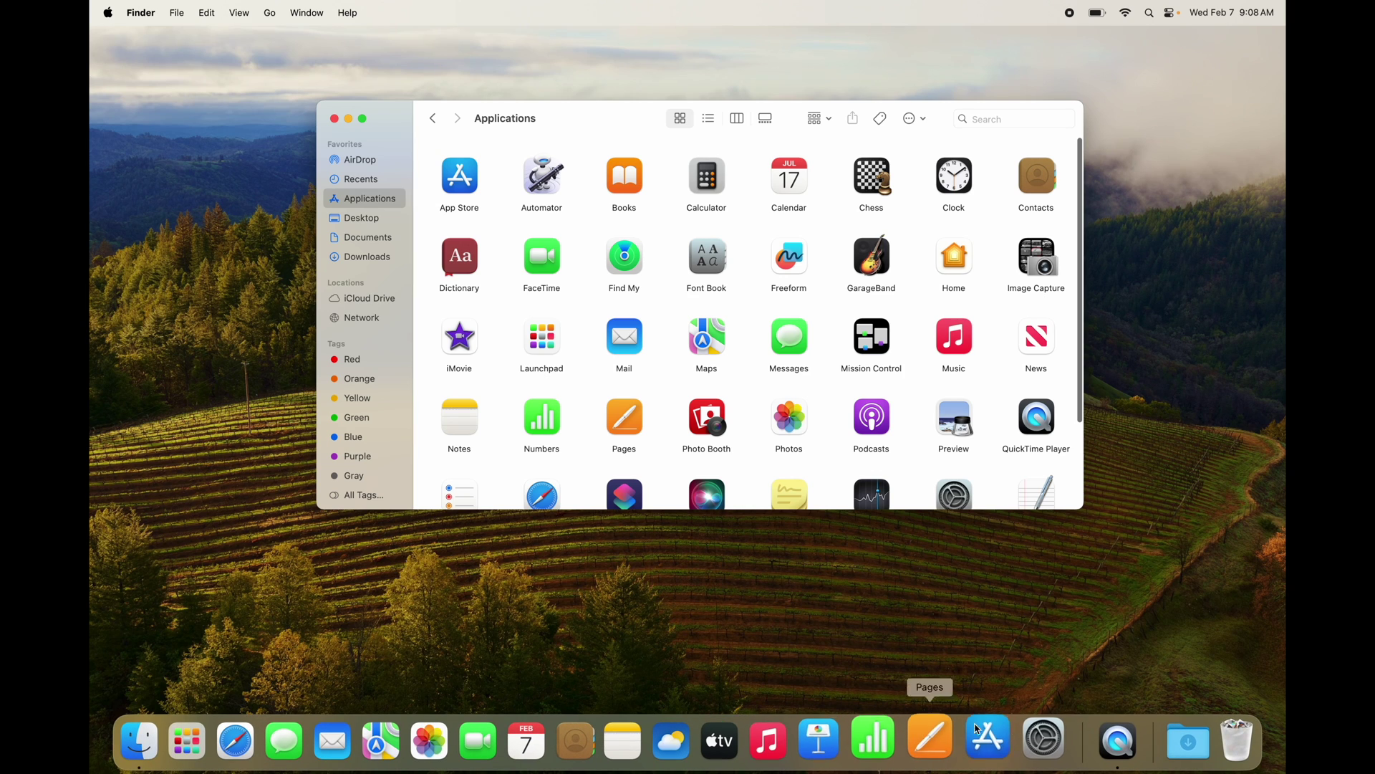
pyautogui.rightClick(1215, 738)
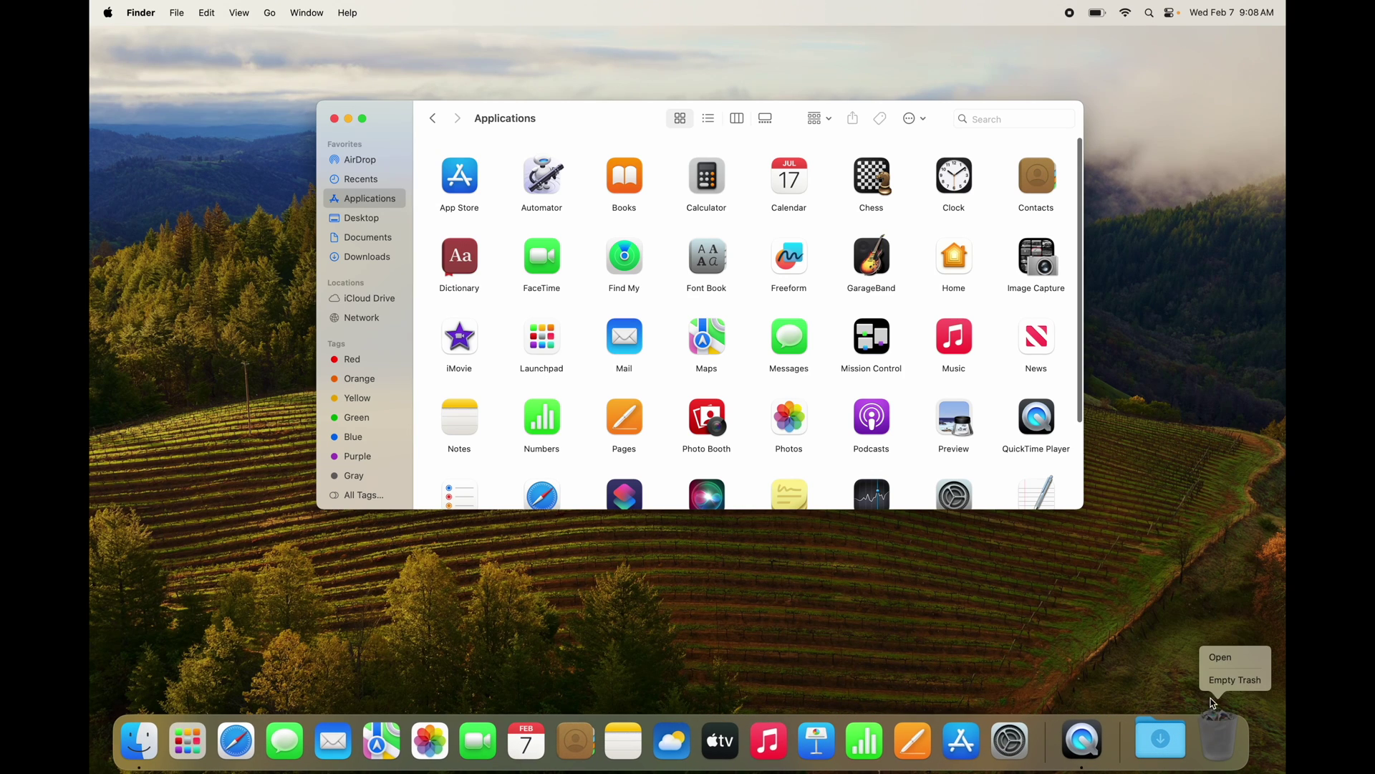
pyautogui.click(1230, 677)
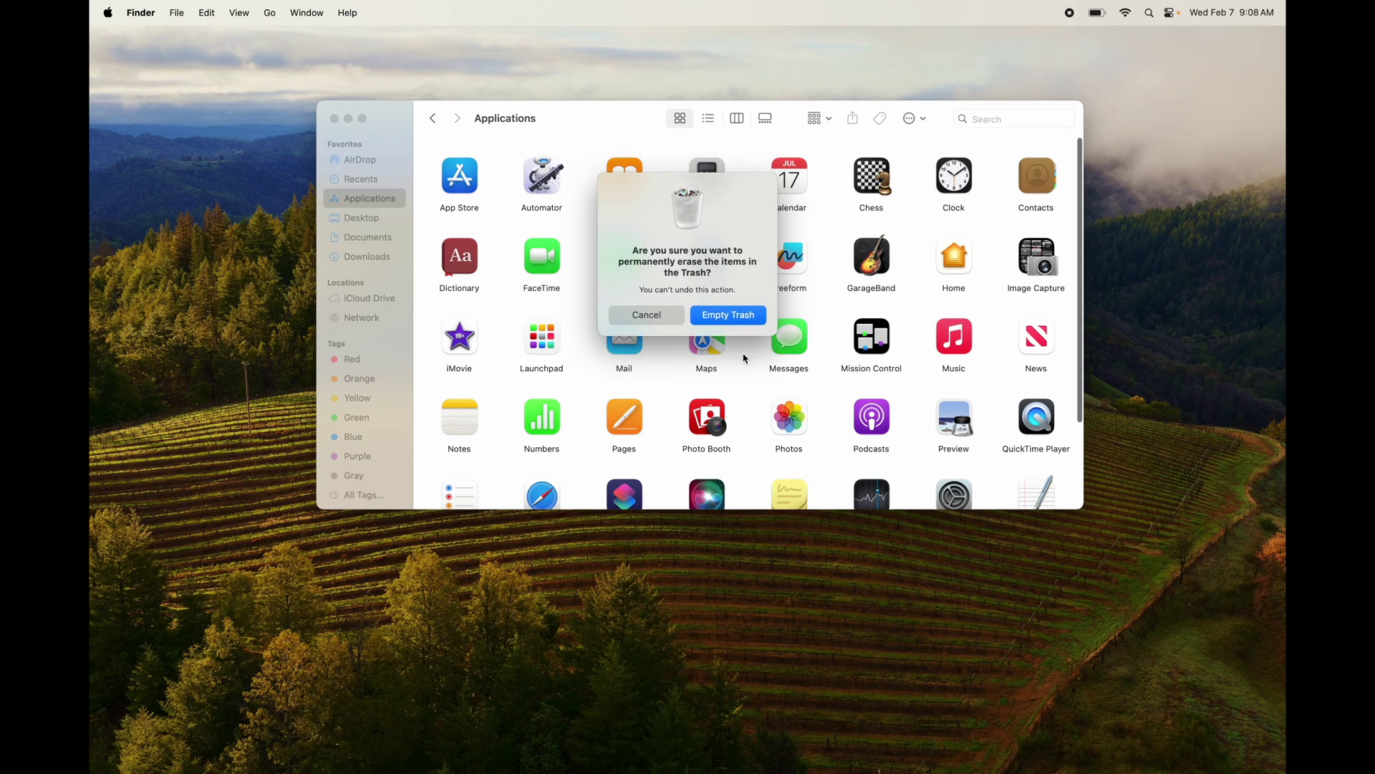
pyautogui.click(716, 314)
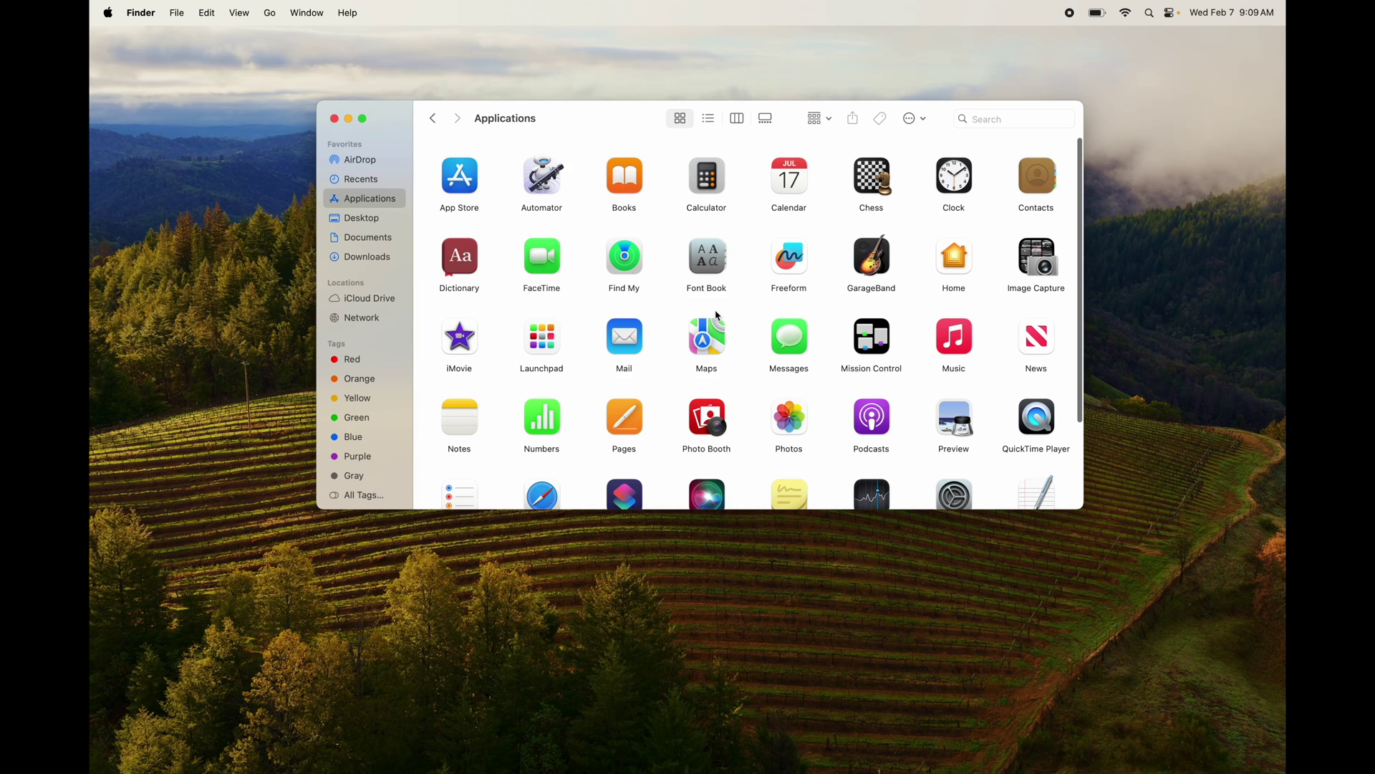
# Step: Drag the Pages app from Applications to the Trash, authorizing with the account password
pyautogui.scroll(-5, 717, 315)
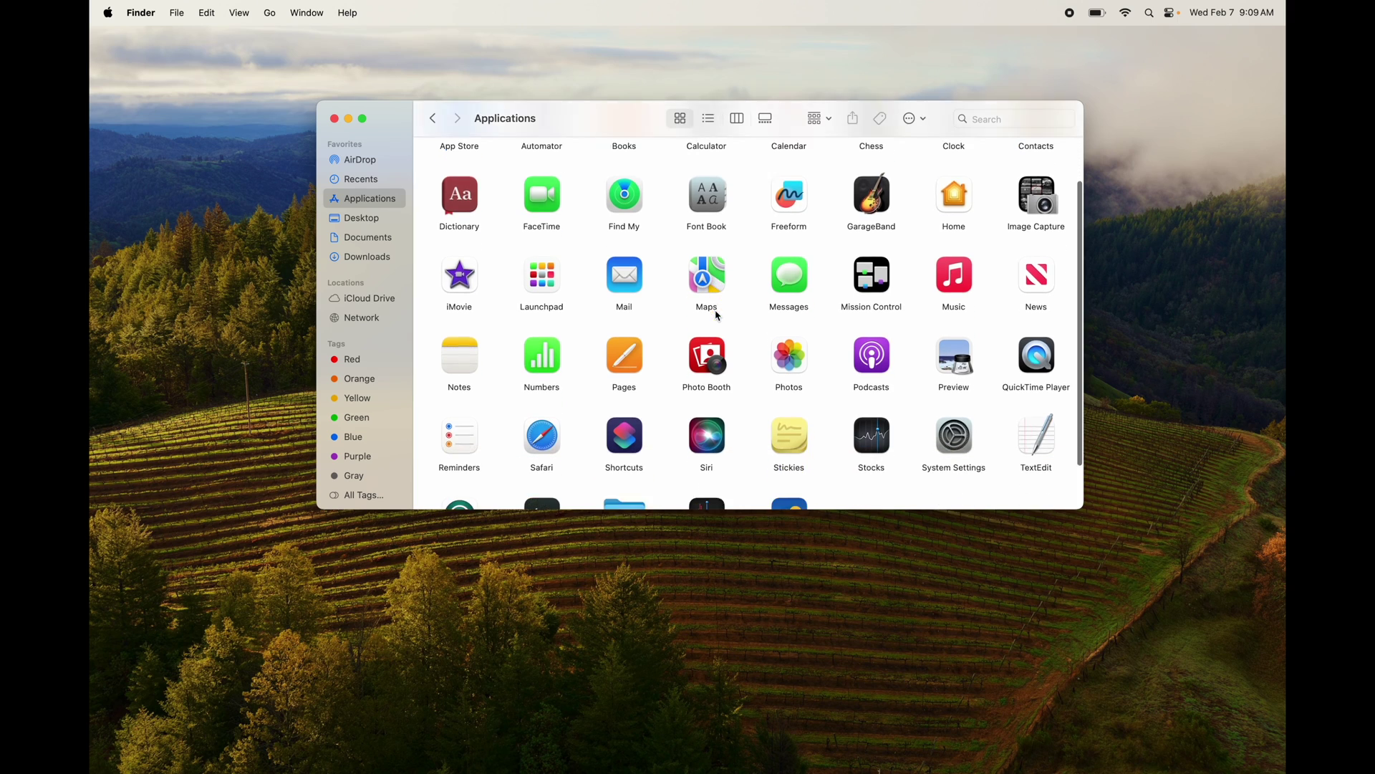
pyautogui.scroll(5, 717, 315)
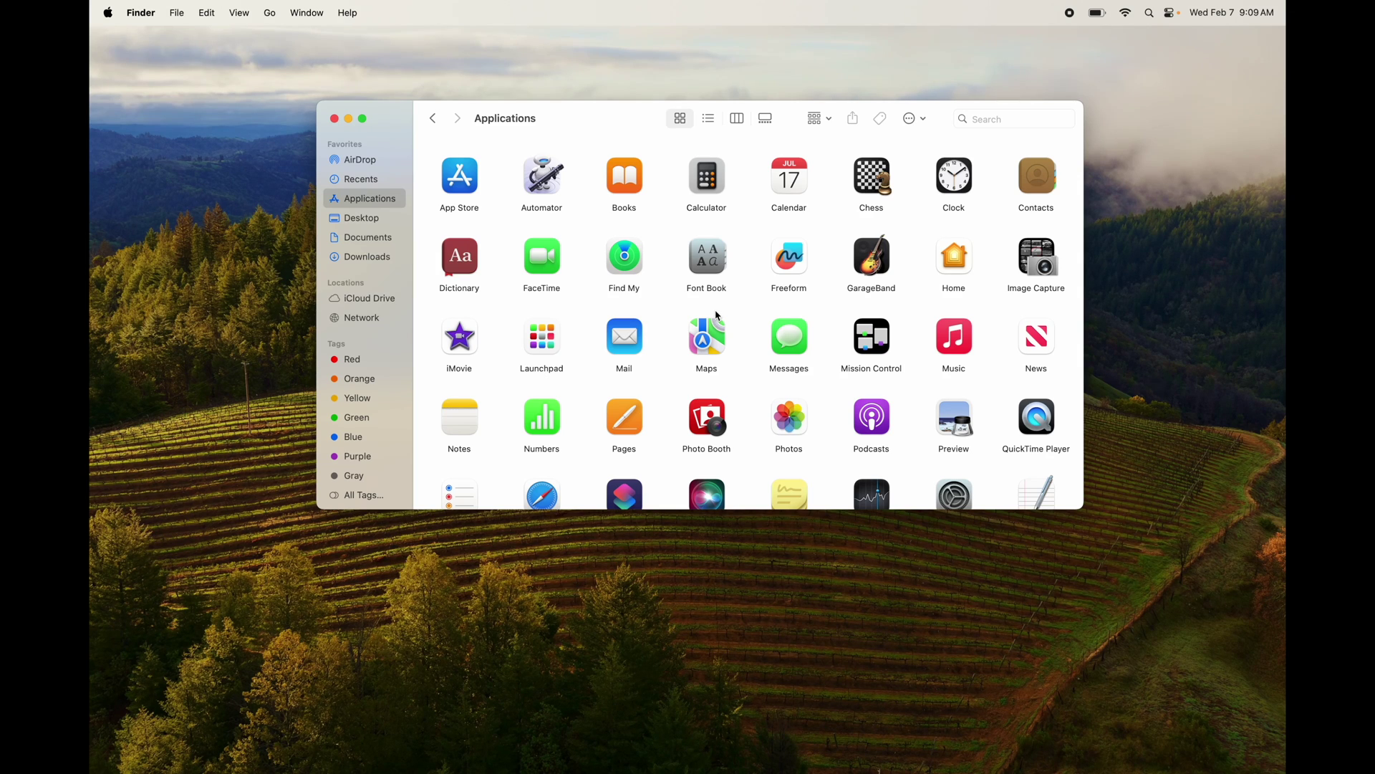
pyautogui.scroll(-4, 717, 315)
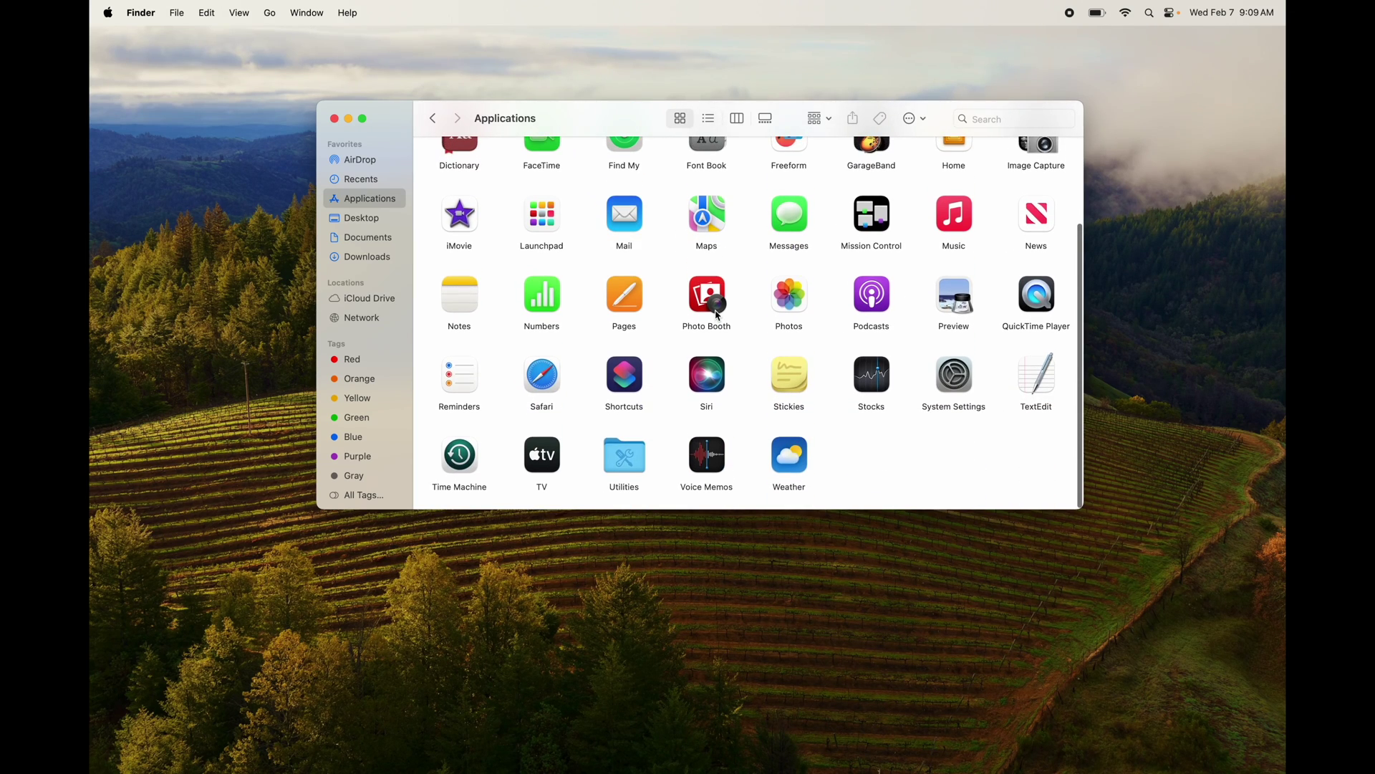
pyautogui.moveTo(624, 297); pyautogui.dragTo(1218, 745)
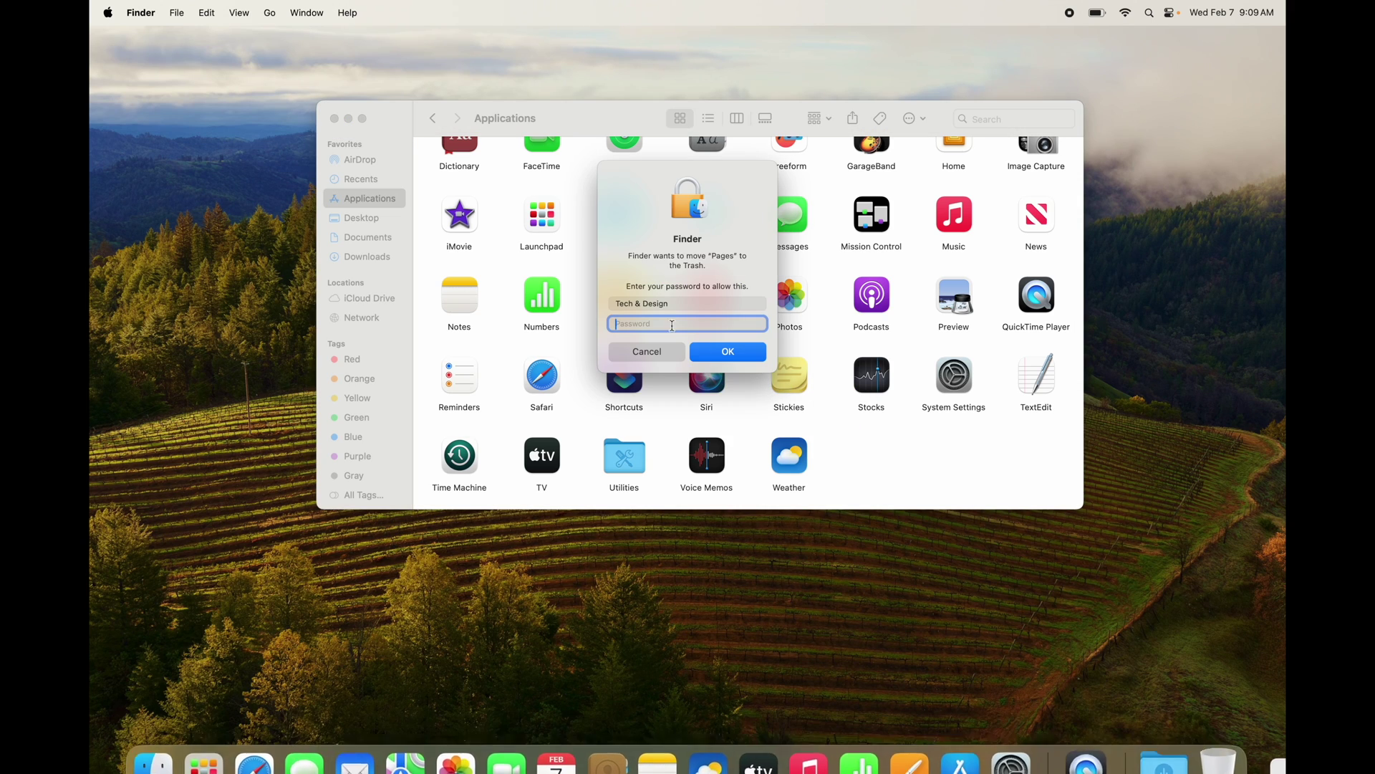
pyautogui.write('****')
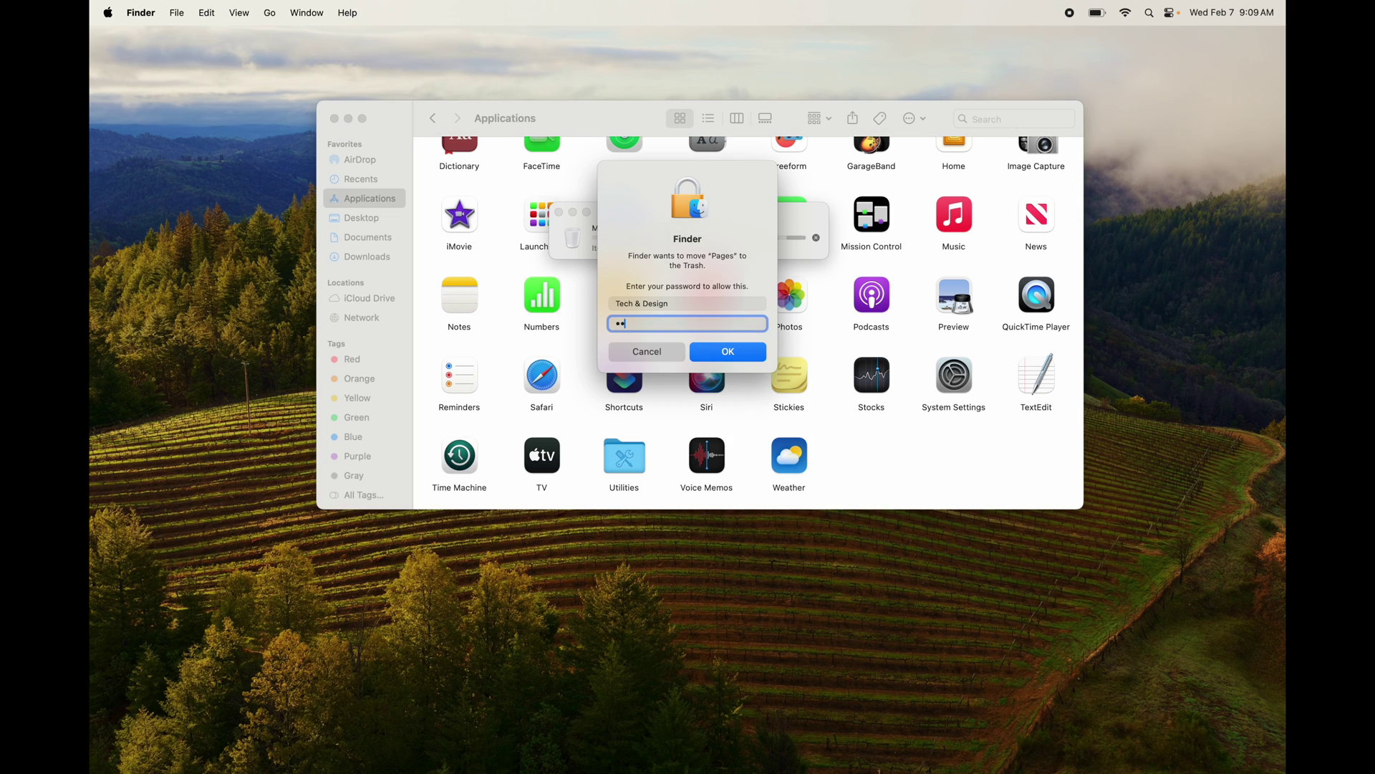
pyautogui.click(716, 358)
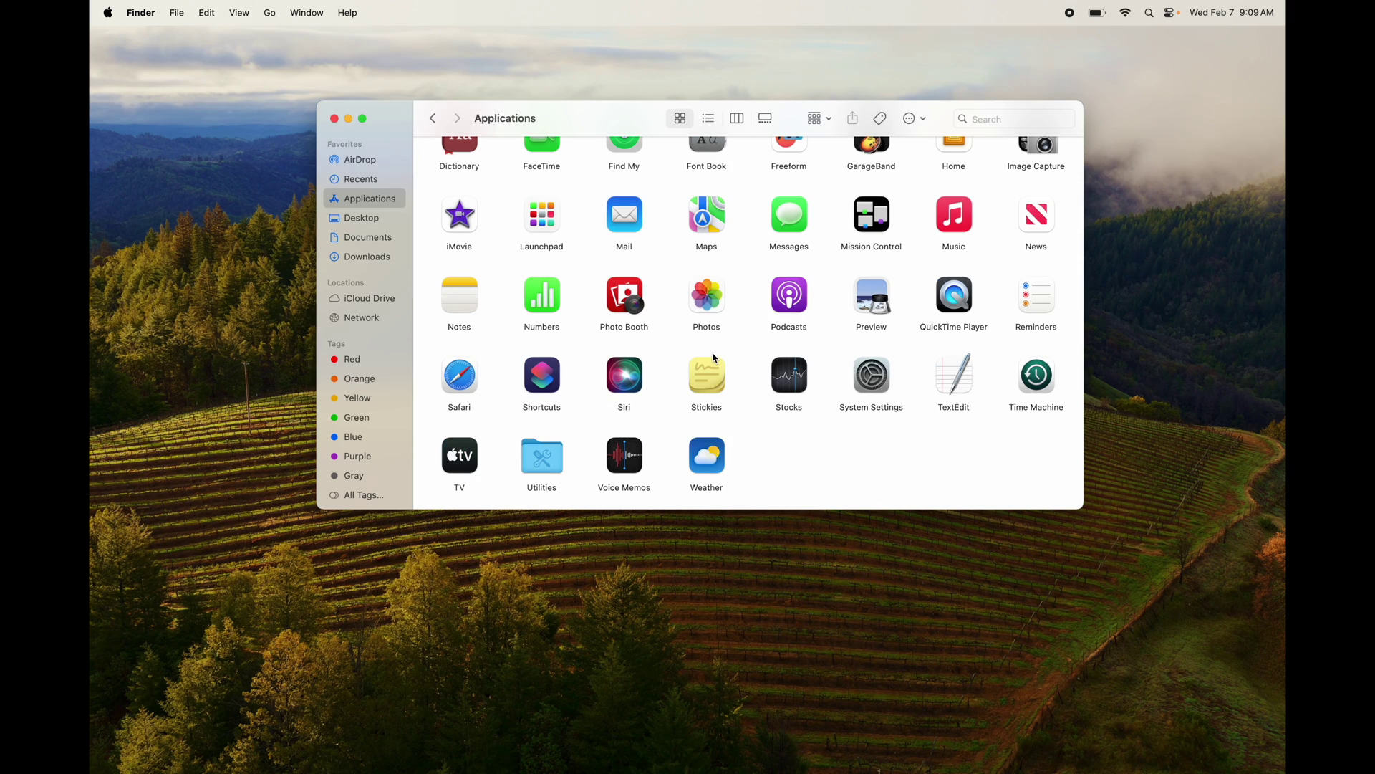
# Step: Move iMovie to the Trash with Cmd+Delete, authorizing with the account password
pyautogui.click(472, 224)
pyautogui.press('super+BackSpace')
pyautogui.write('****')
pyautogui.press('Return')
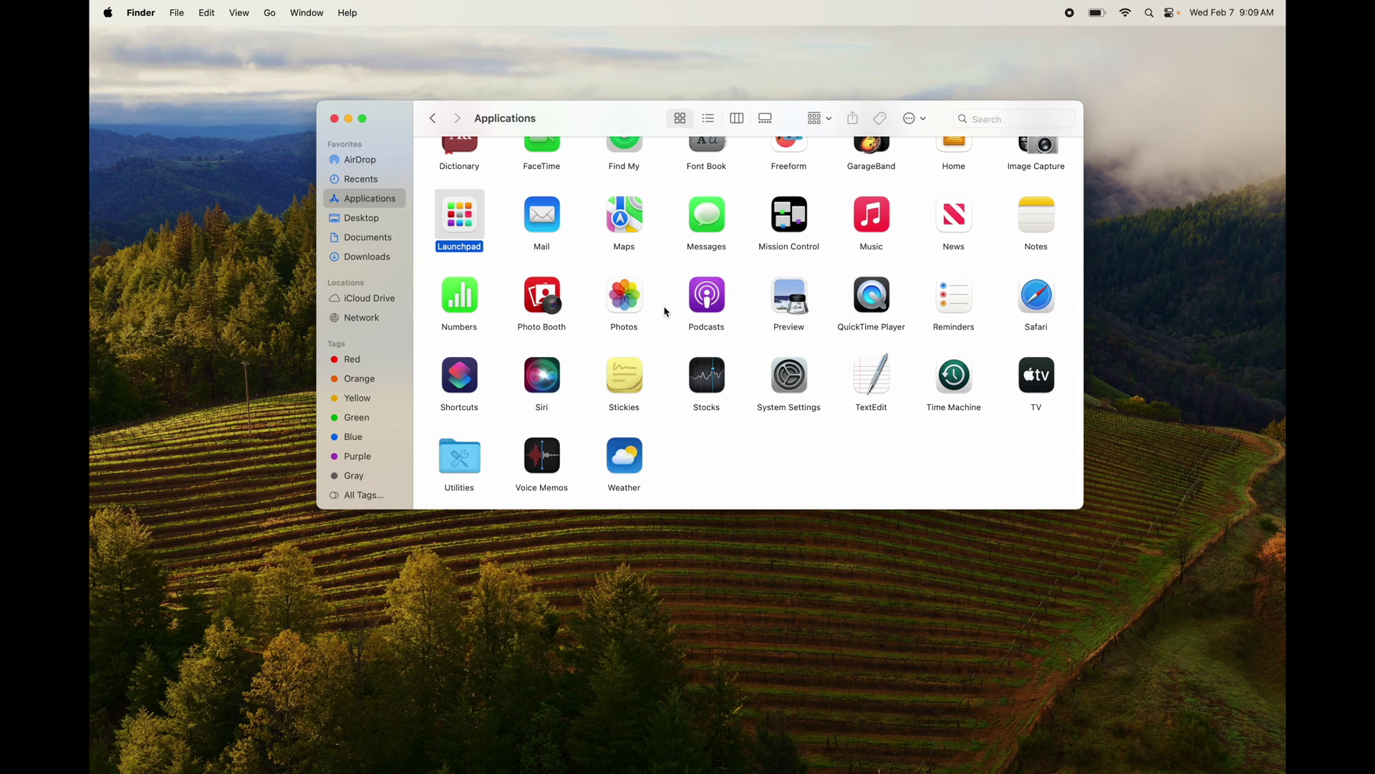
pyautogui.scroll(3, 666, 312)
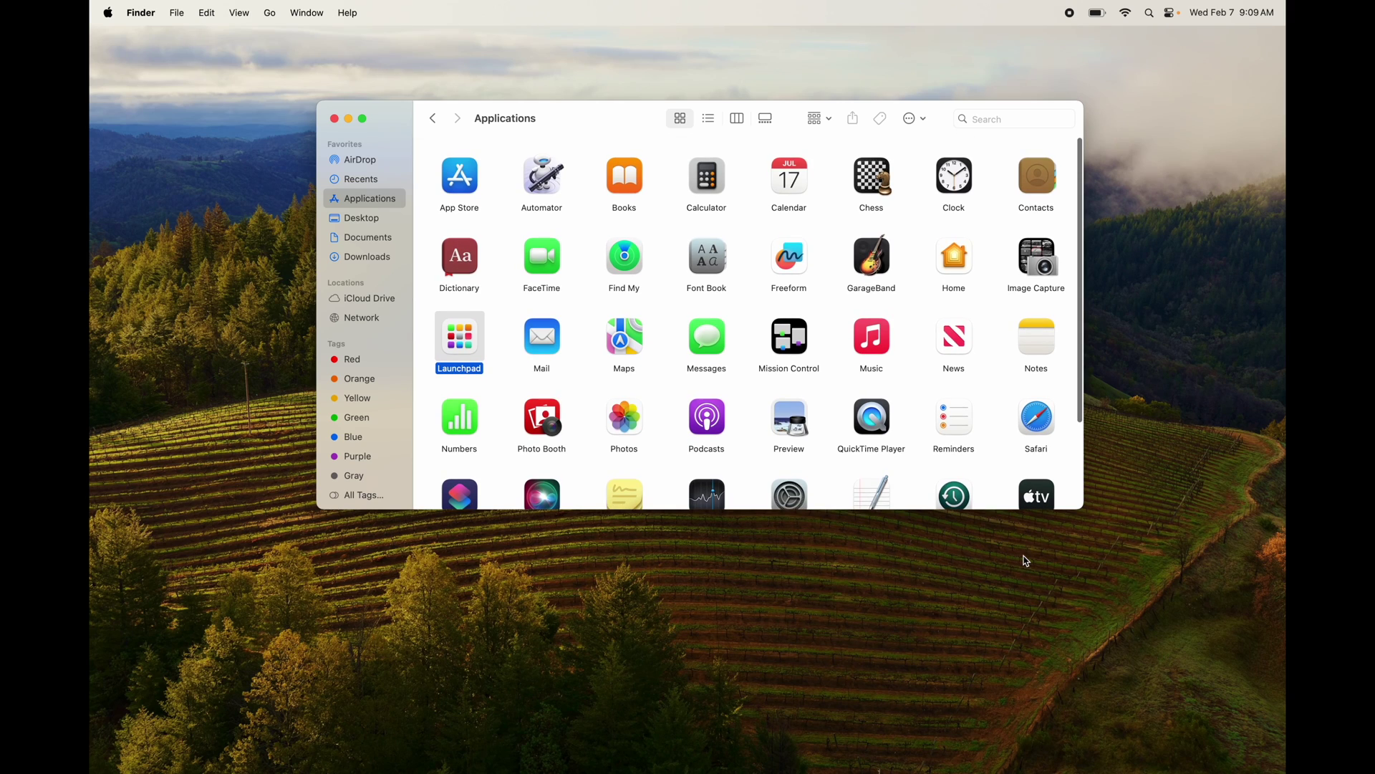
# Step: Permanently empty the Trash of Pages and iMovie, then close the Applications window
pyautogui.moveTo(1024, 770)
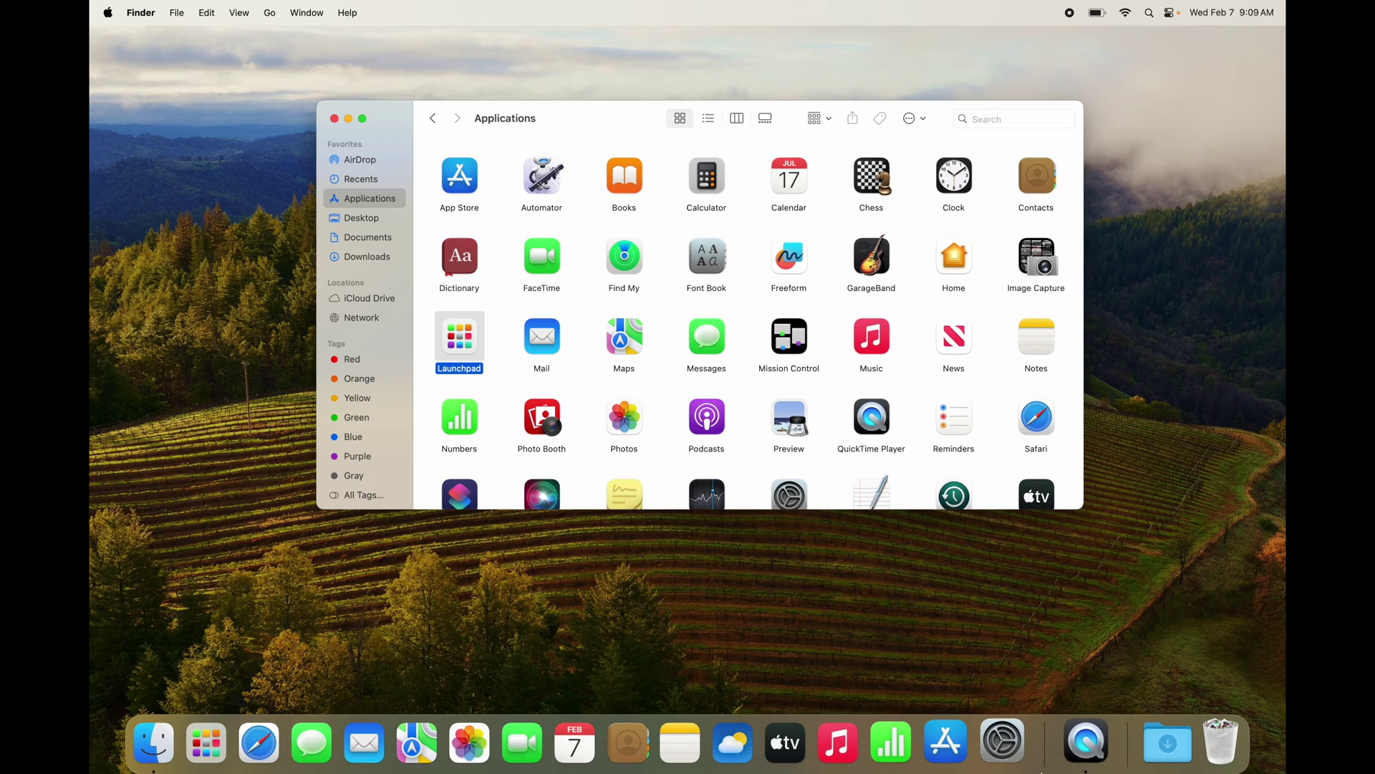
pyautogui.rightClick(1212, 761)
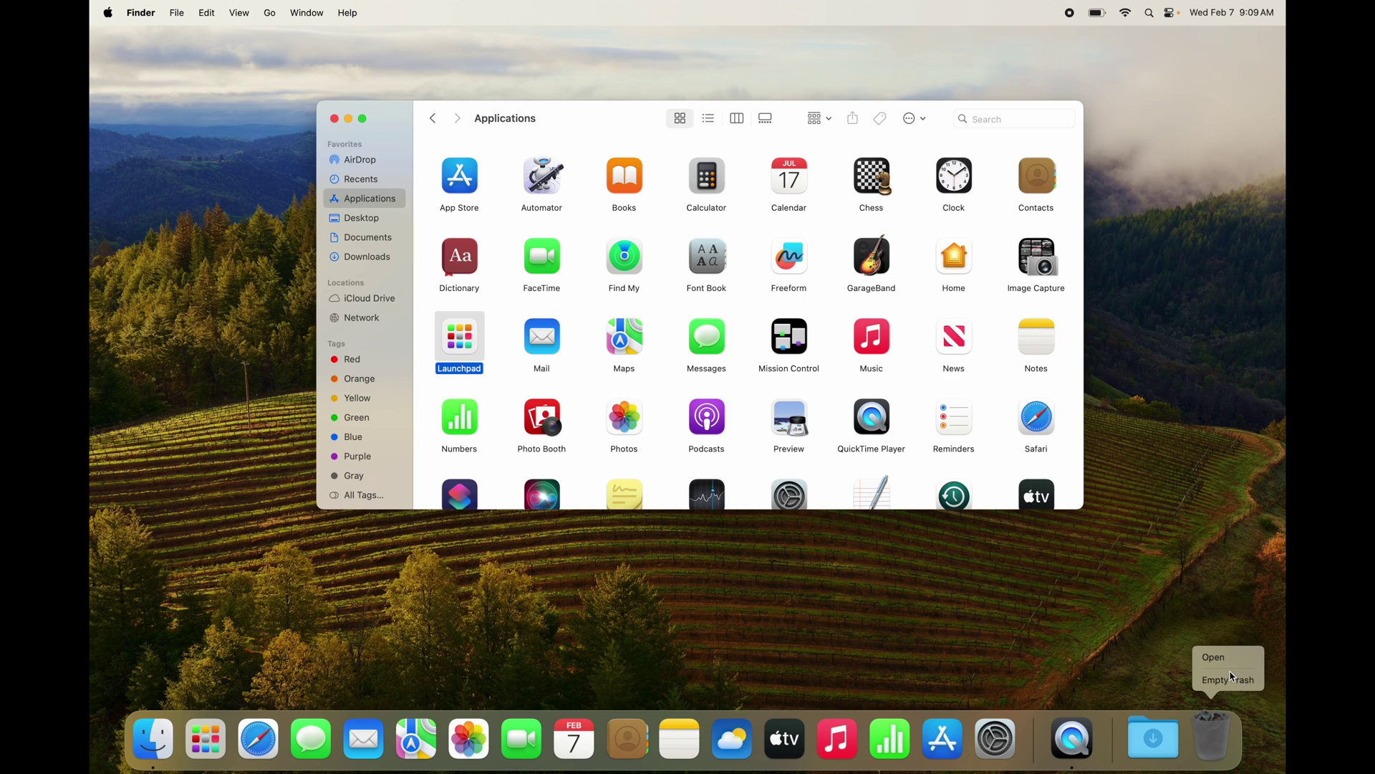
pyautogui.click(1226, 679)
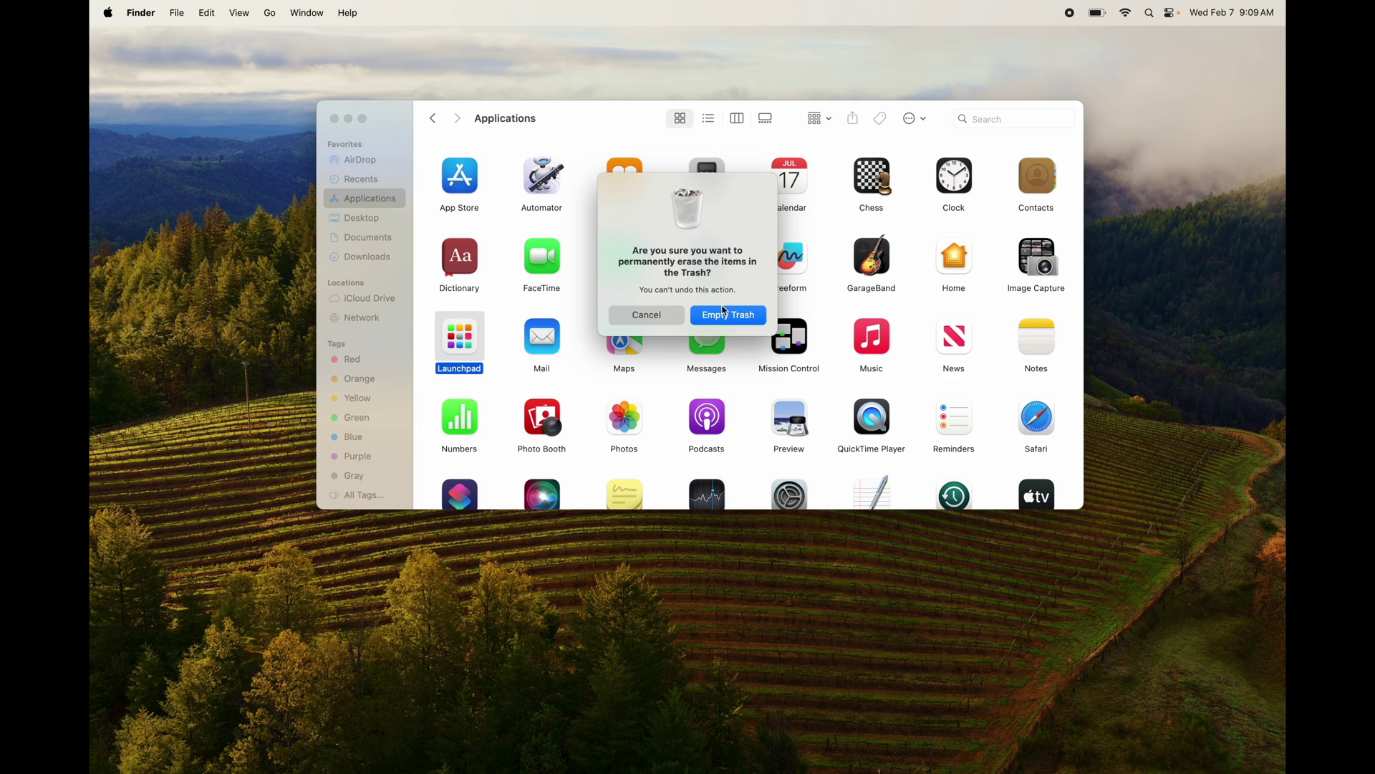
pyautogui.click(725, 315)
pyautogui.click(333, 118)
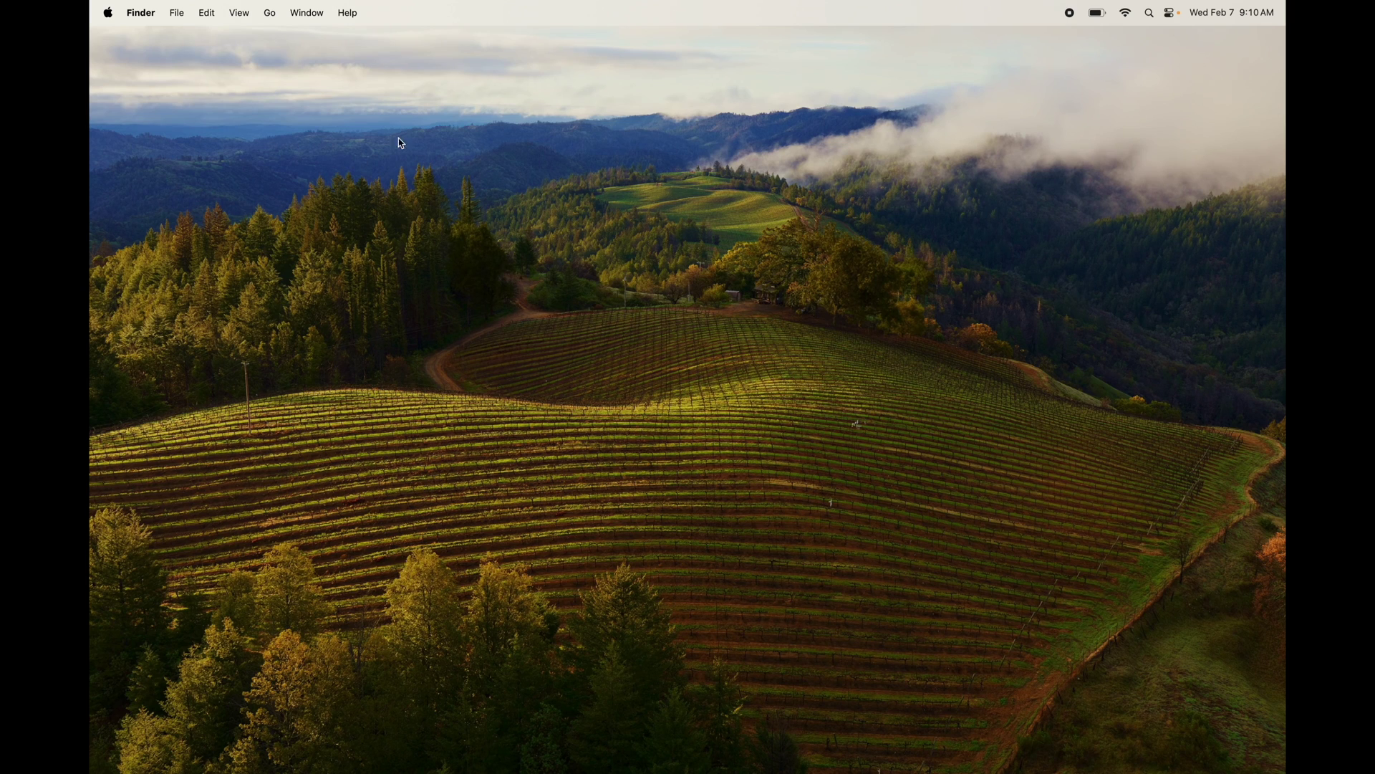
# Step: Launch System Settings from the Dock and search for 'wallpa'
pyautogui.rightClick(675, 284)
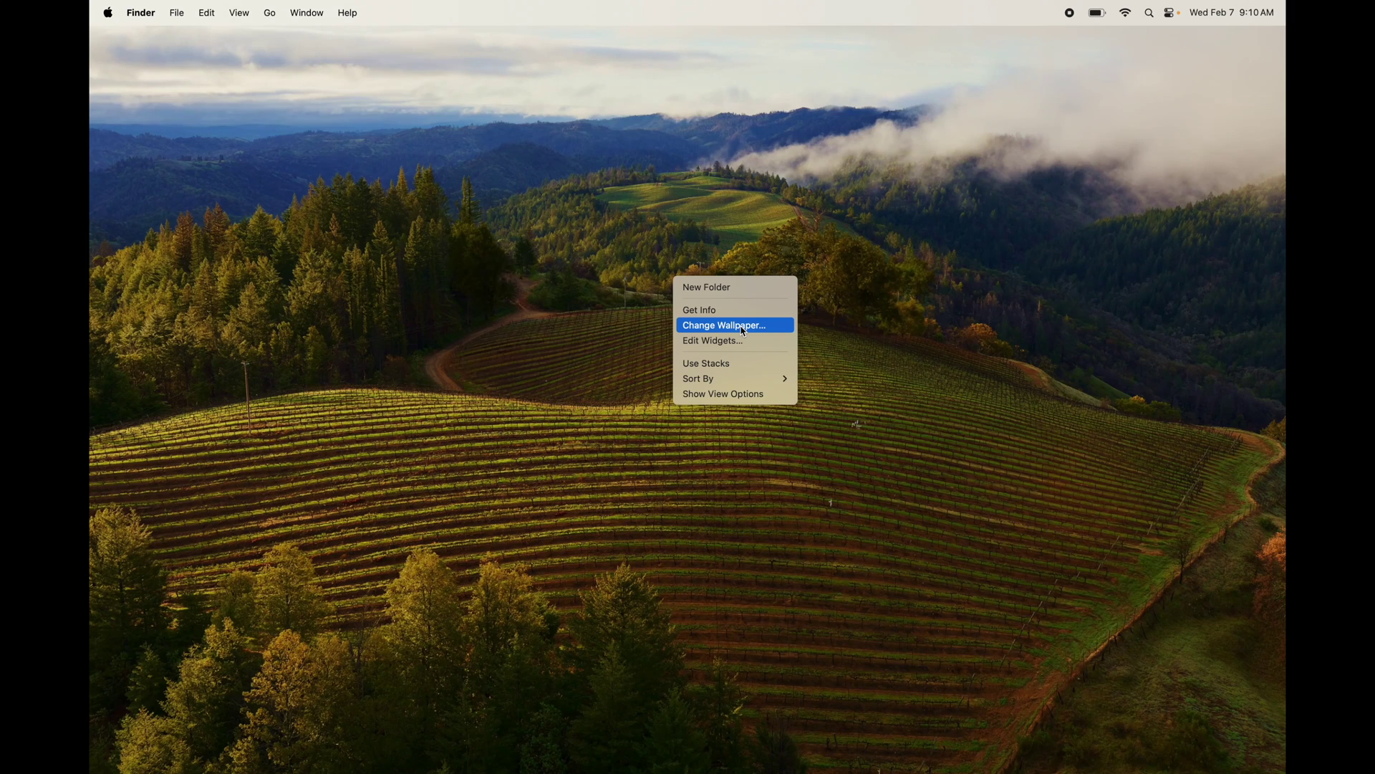
pyautogui.click(831, 507)
pyautogui.moveTo(897, 742)
pyautogui.click(996, 743)
pyautogui.click(560, 164)
pyautogui.write('wallpa')
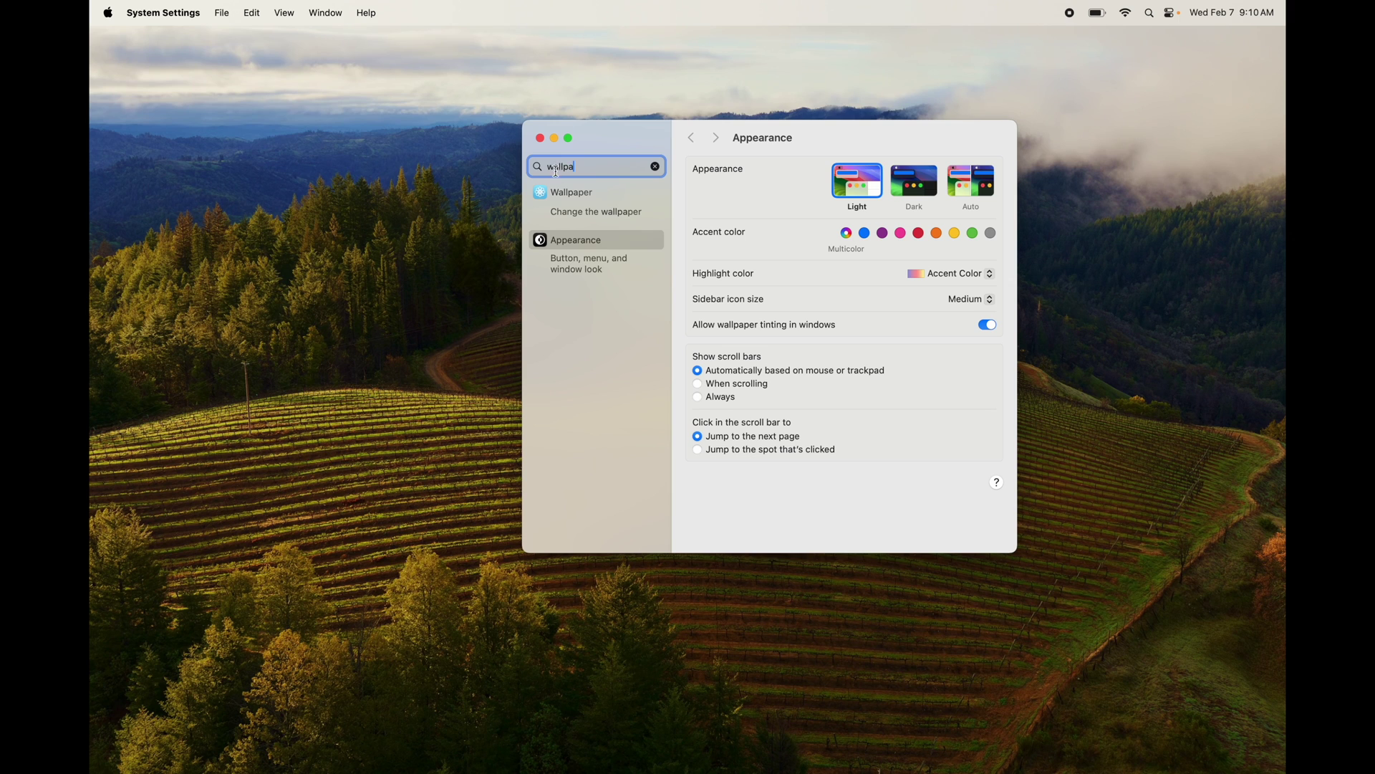
# Step: Open the Wallpaper settings, shift the window left, and select the Sonoma wallpaper
pyautogui.click(567, 215)
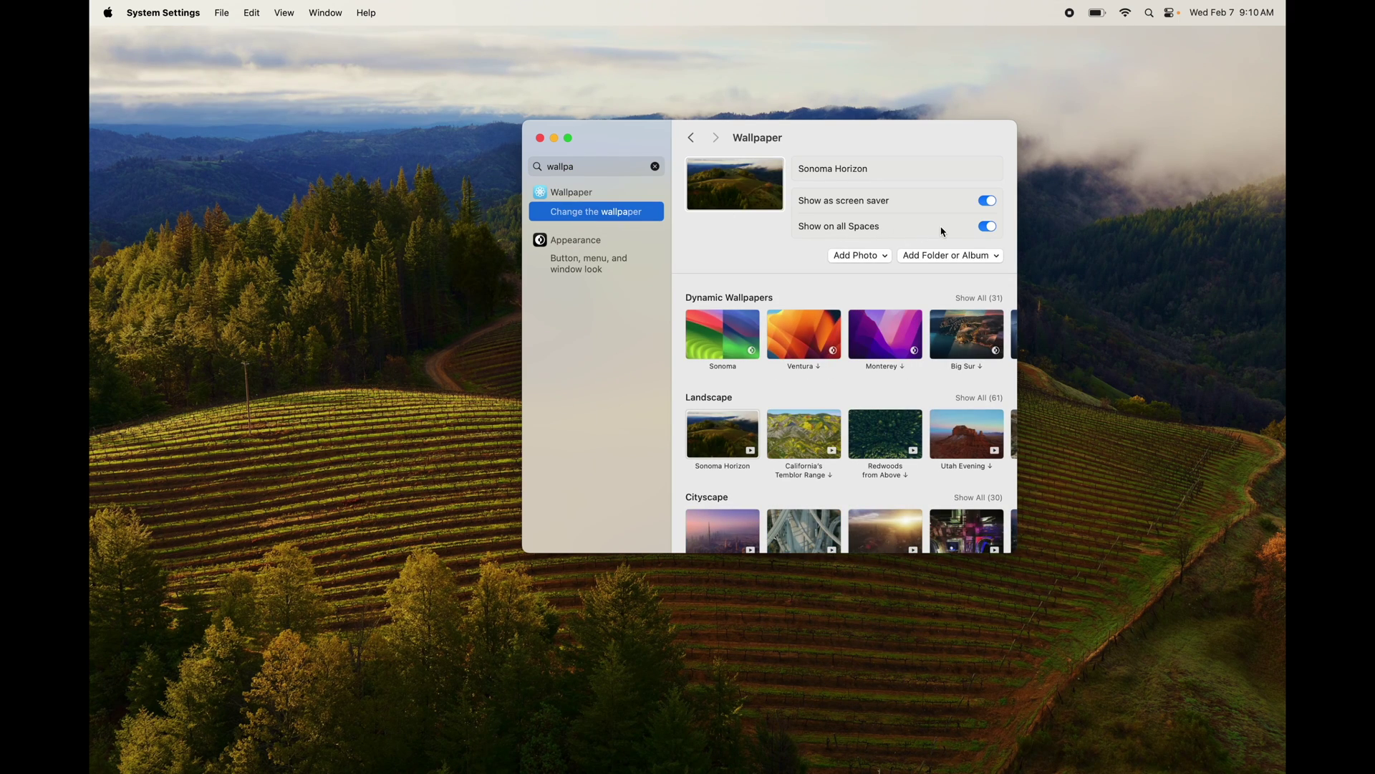
pyautogui.moveTo(629, 144); pyautogui.dragTo(527, 144)
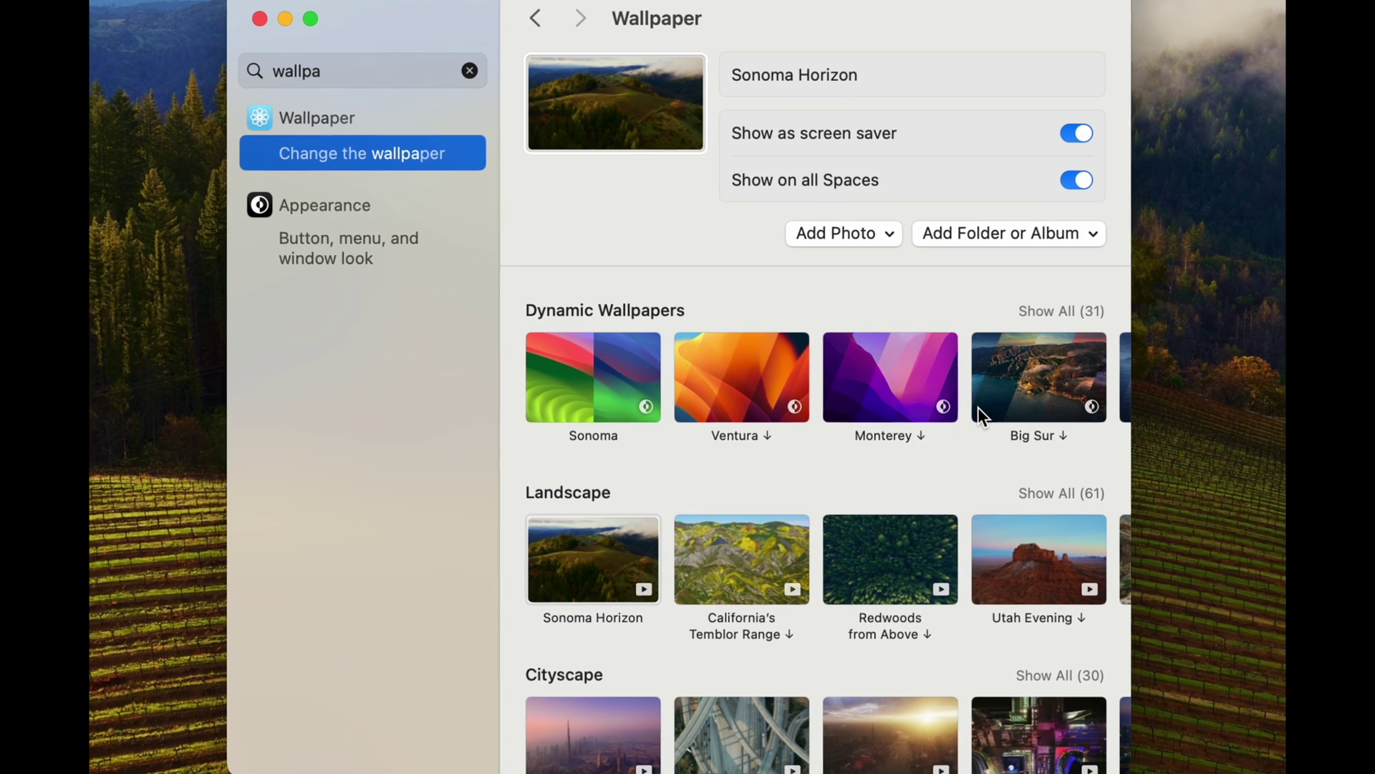
pyautogui.click(607, 375)
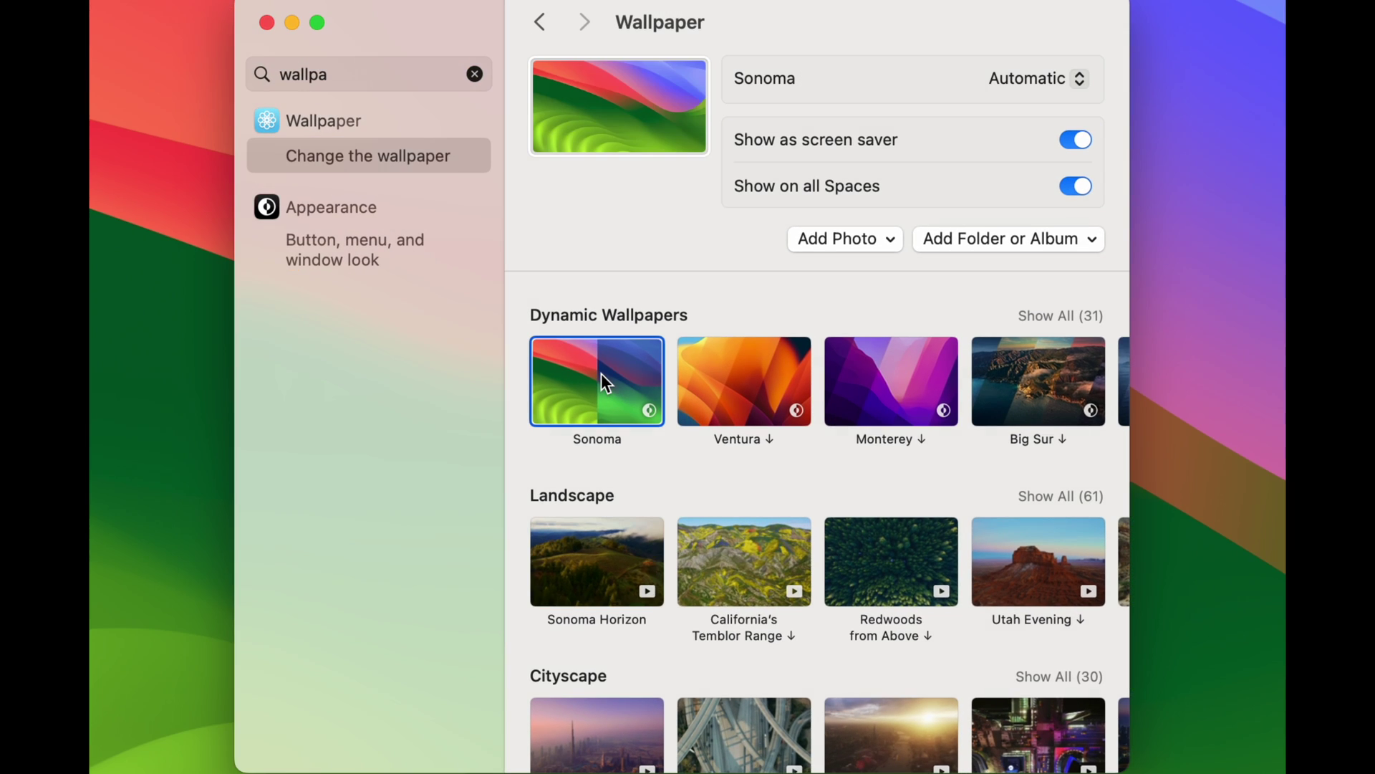
# Step: Preview Big Sur, Redwoods, Temblor Range and Sonoma Horizon, keep dynamic Sonoma, then close Settings
pyautogui.click(1030, 387)
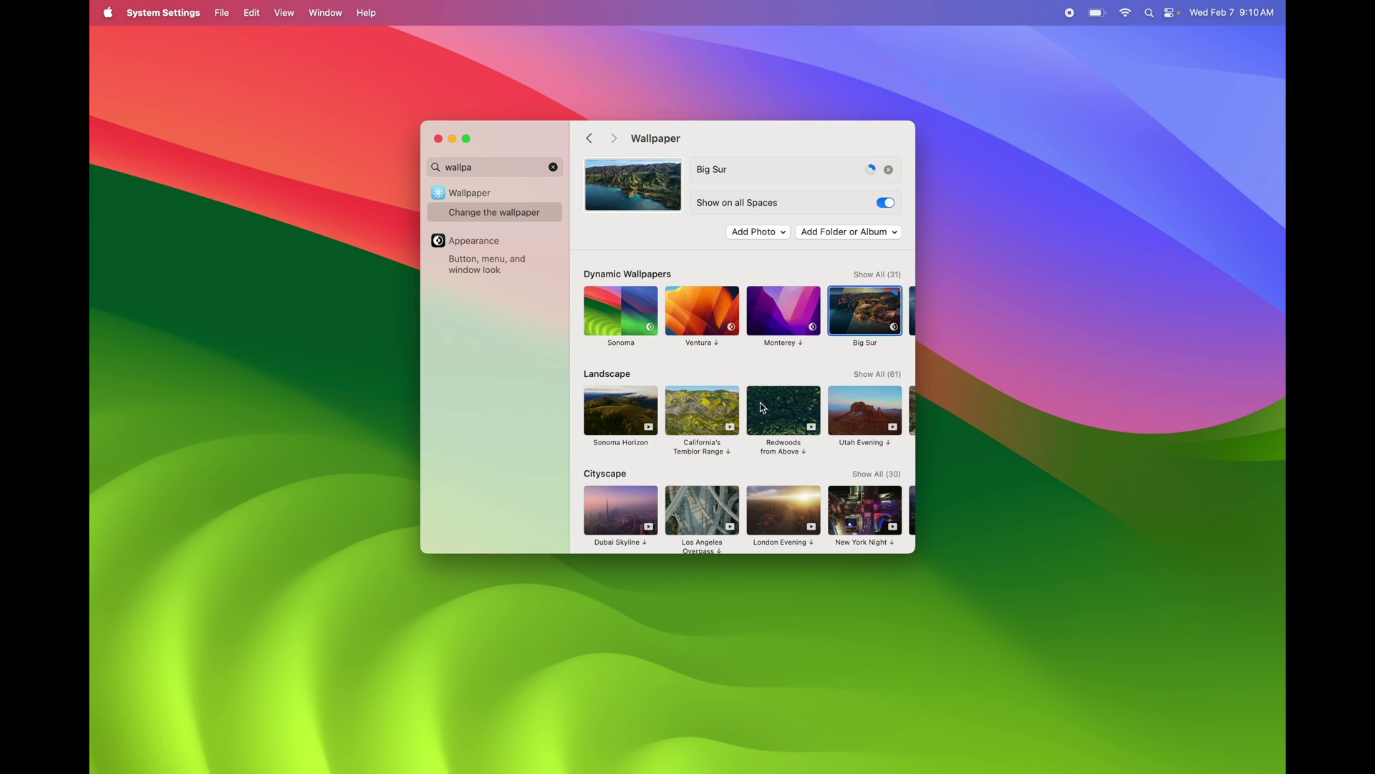
pyautogui.click(885, 523)
pyautogui.click(699, 428)
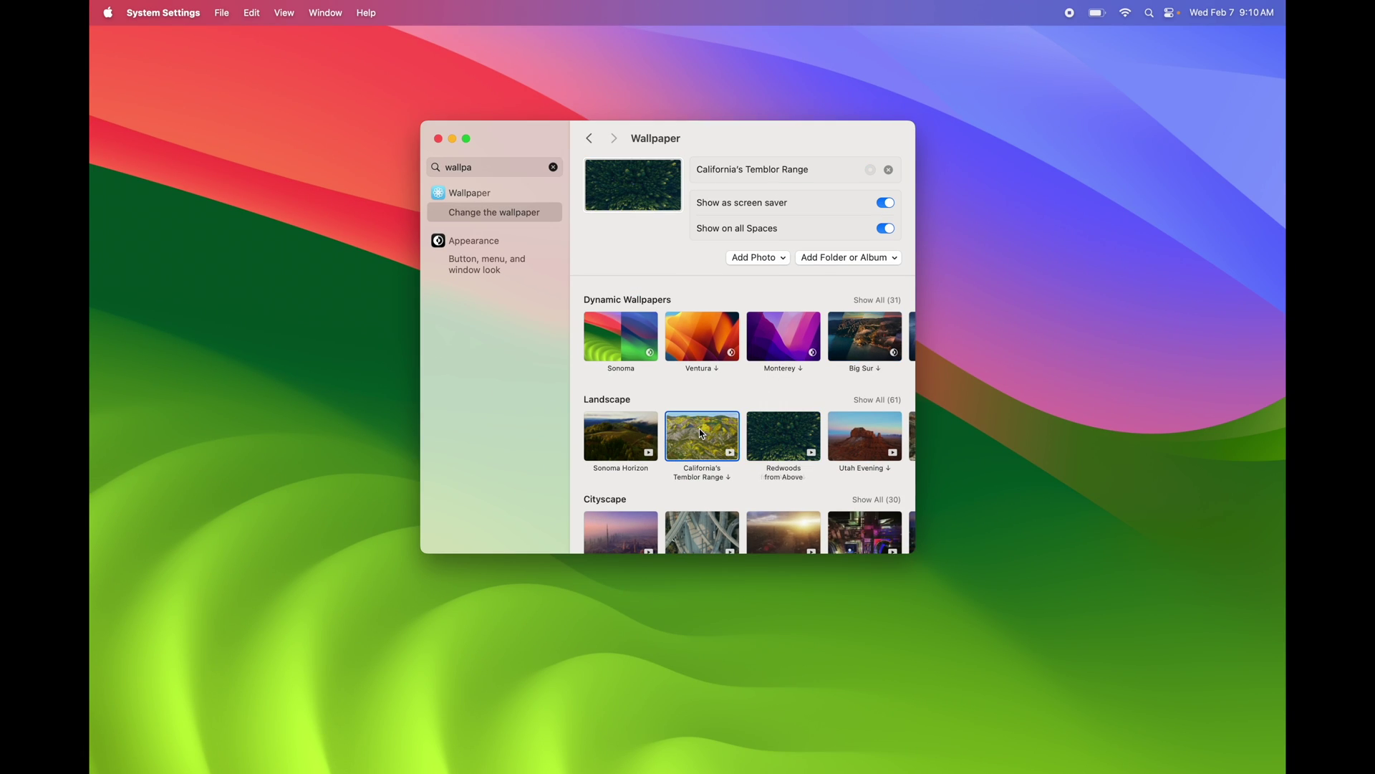
pyautogui.click(632, 435)
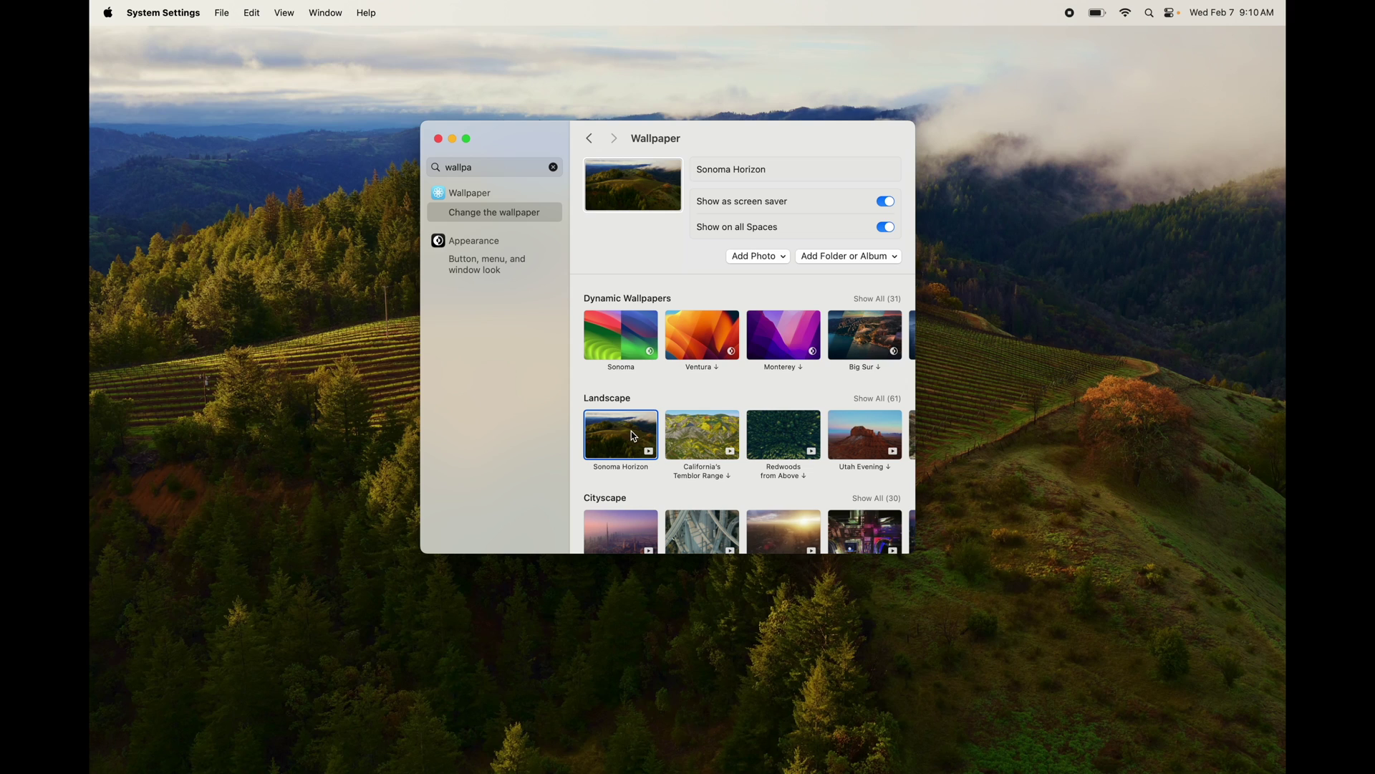
pyautogui.click(631, 351)
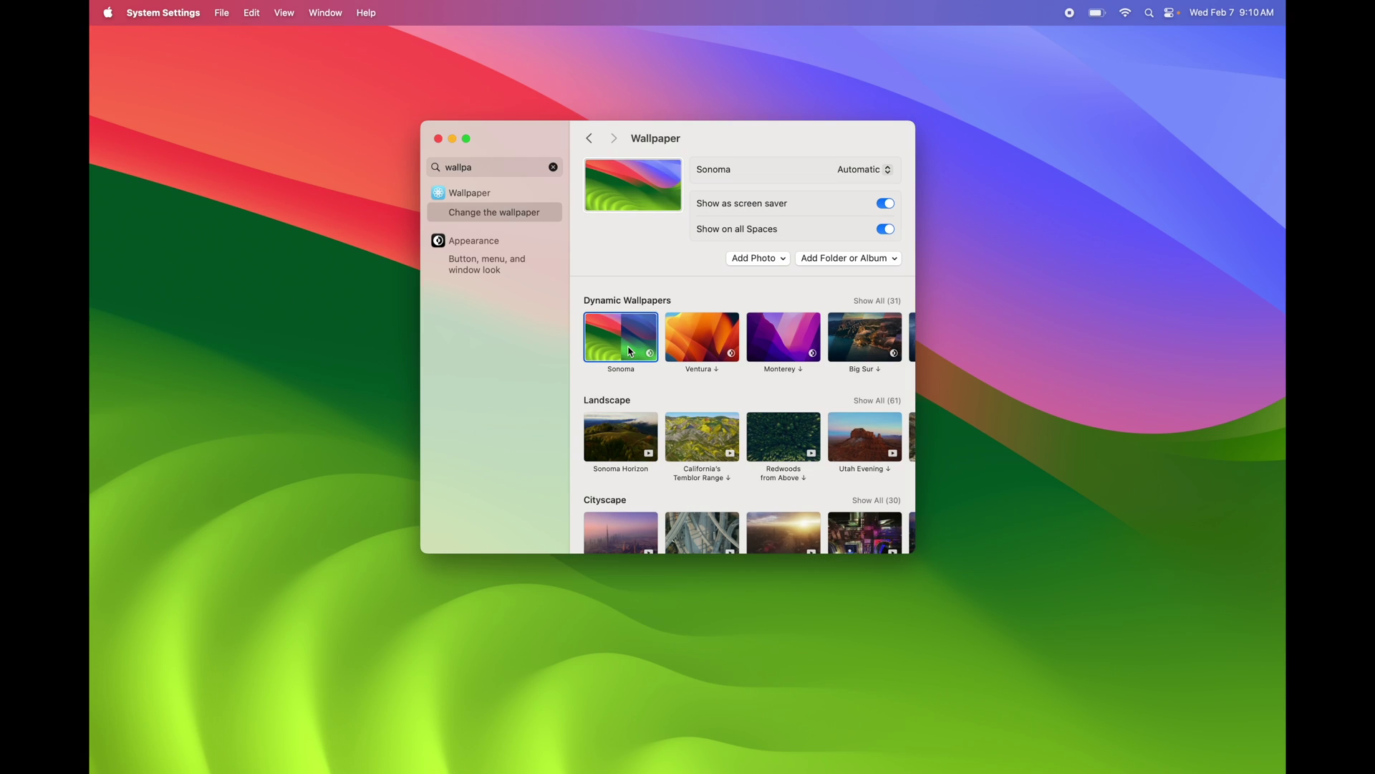
pyautogui.scroll(-15, 631, 351)
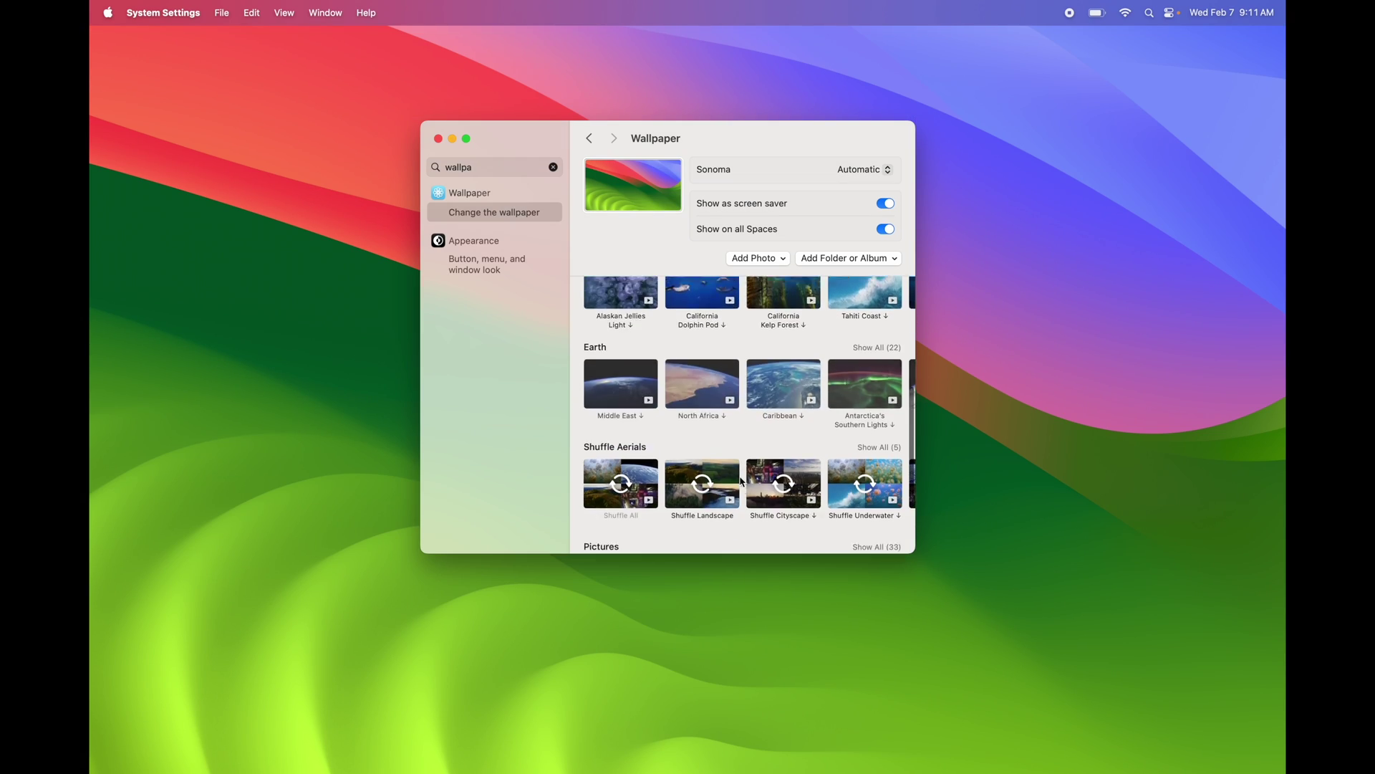
pyautogui.scroll(15, 741, 482)
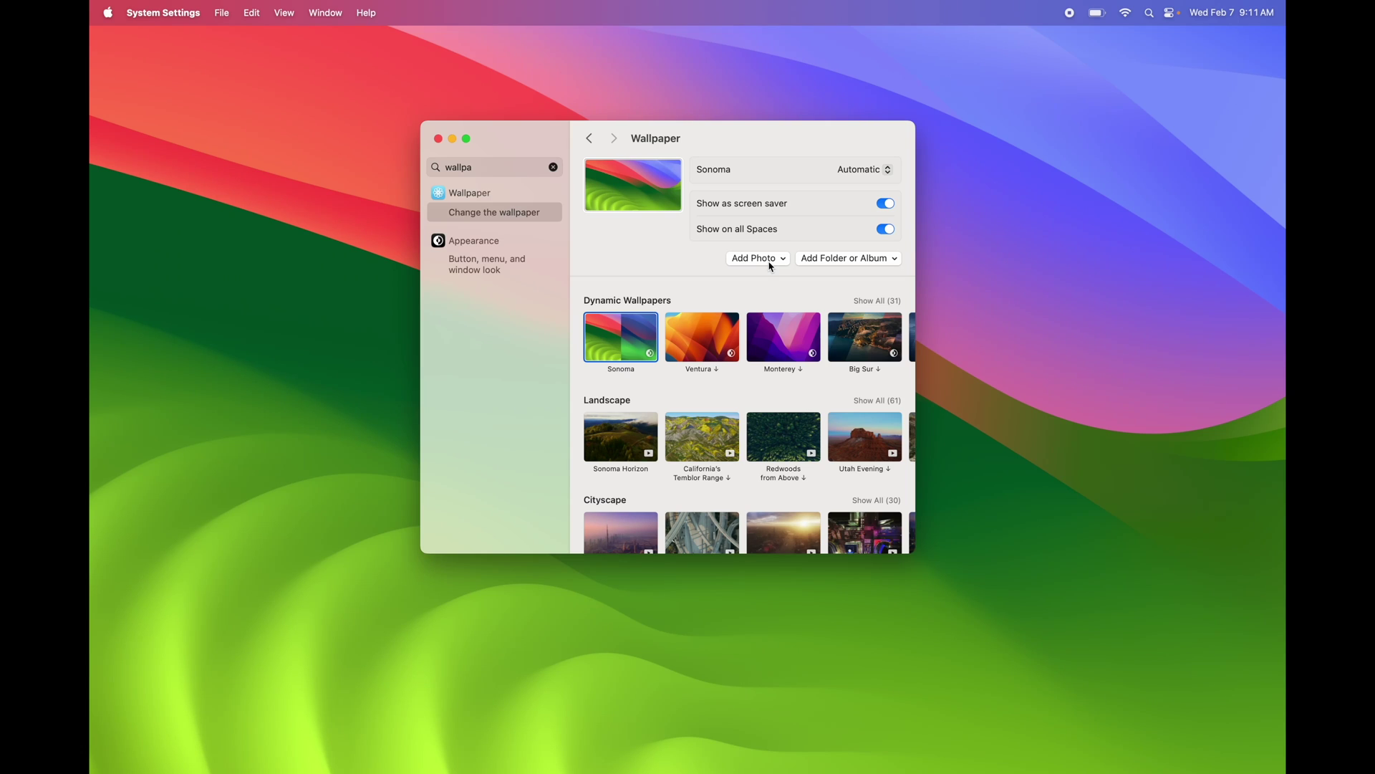
pyautogui.click(439, 139)
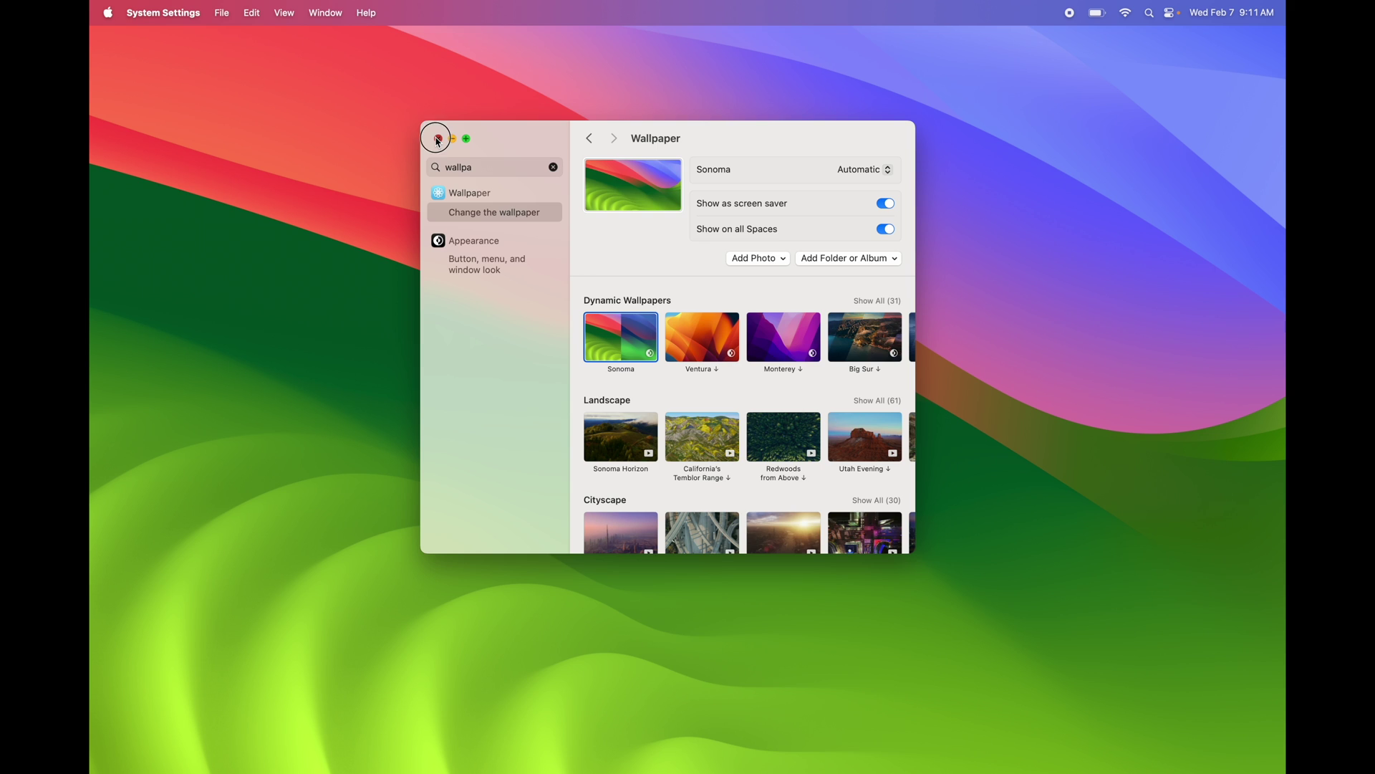